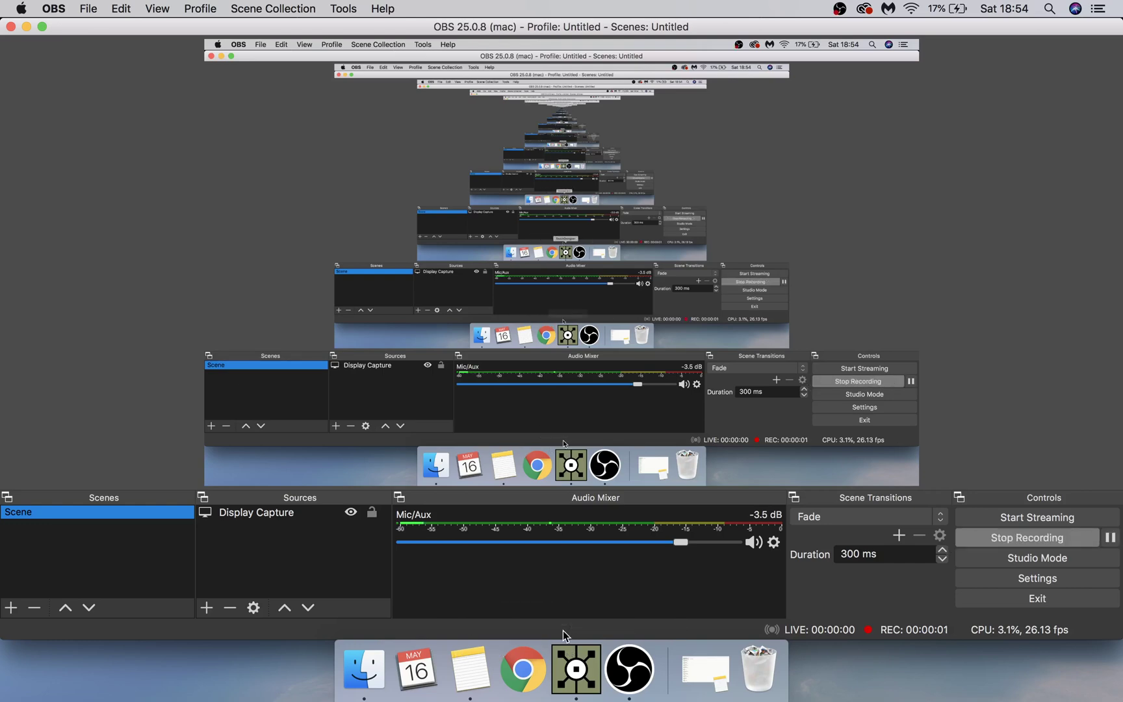
Step: Switch to TouchDesigner and delete all the operators inside project1
click(576, 669)
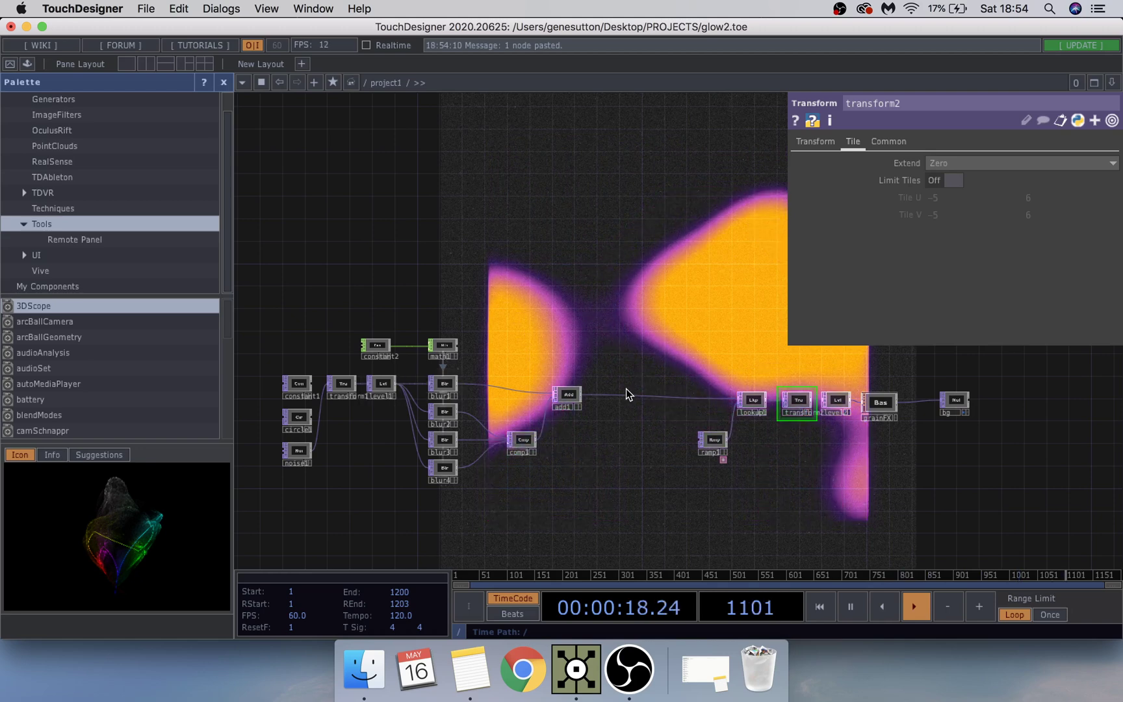
drag(537, 491, 549, 514)
drag(1020, 529, 287, 284)
key(Delete)
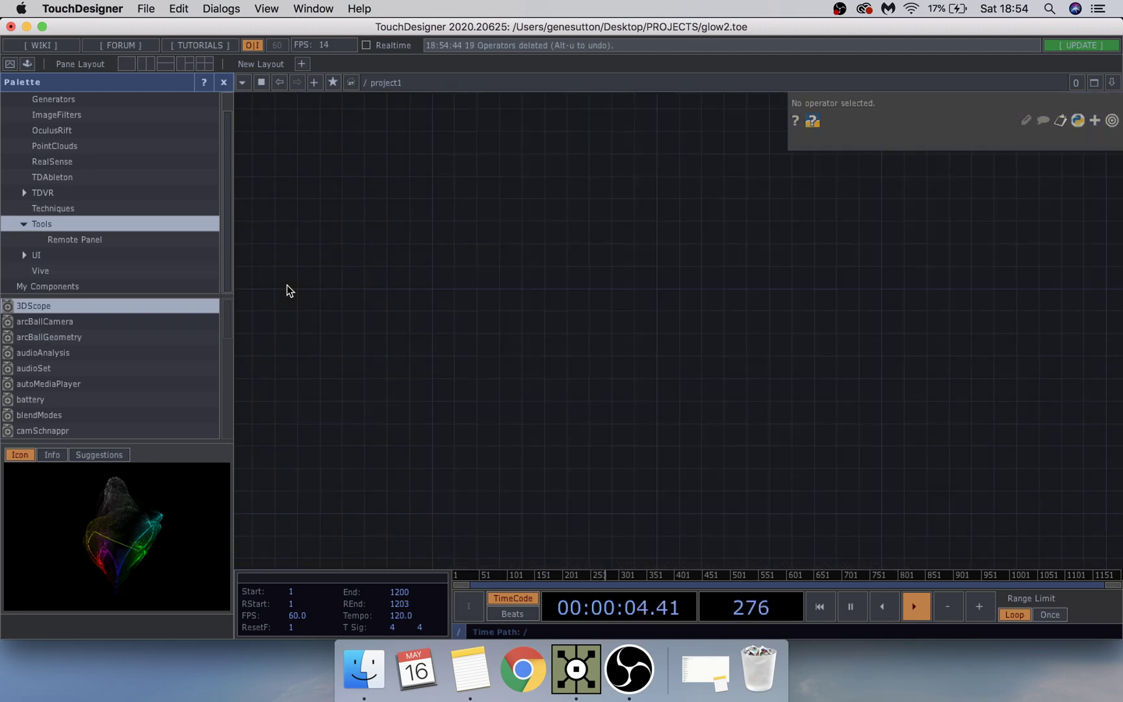
Step: Check the project1 container's background TOP setting on its Look parameters, and return inside the container
scroll(455, 220, down, 6)
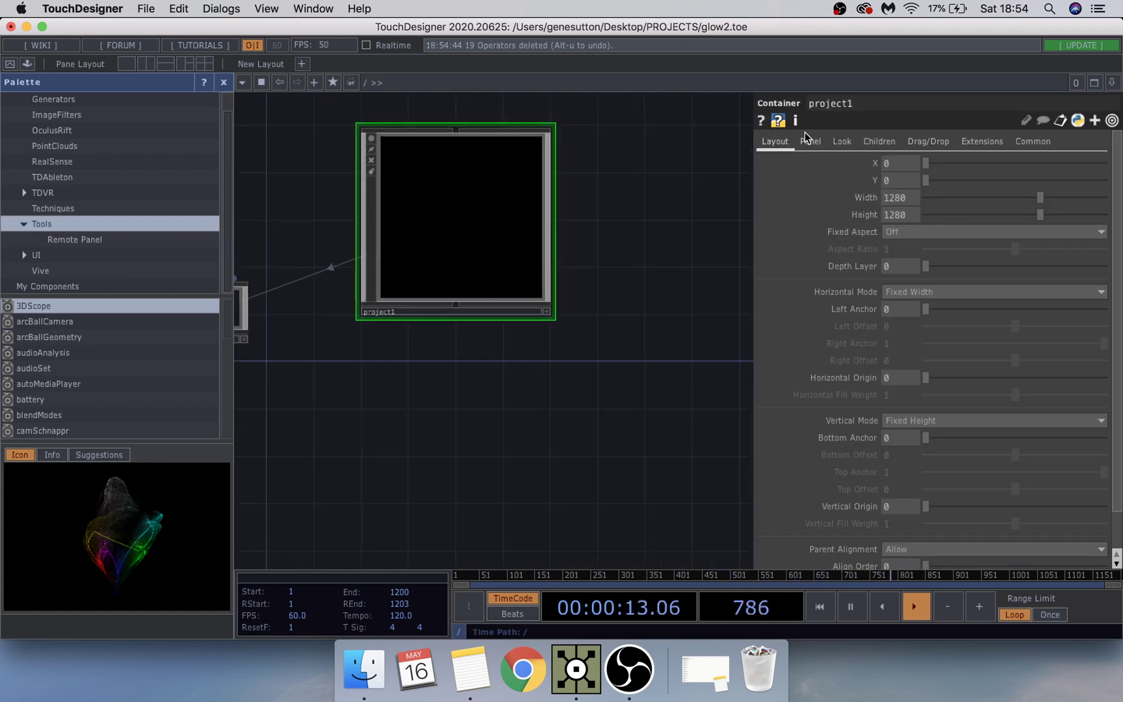
click(838, 141)
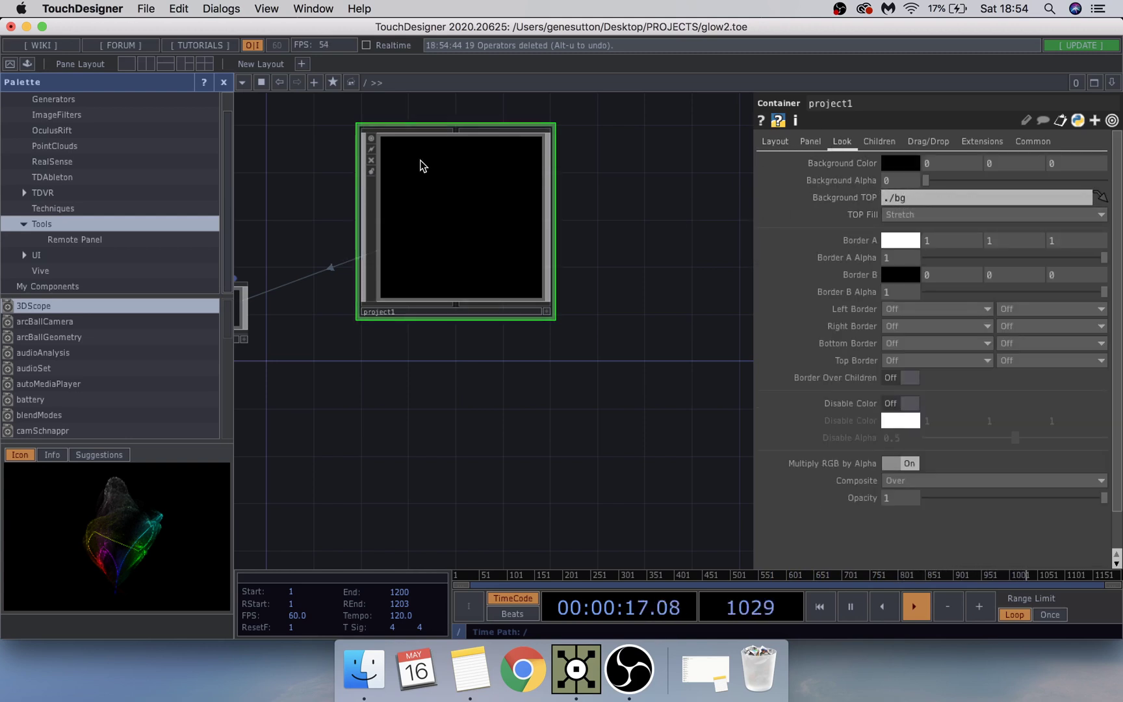
key(i)
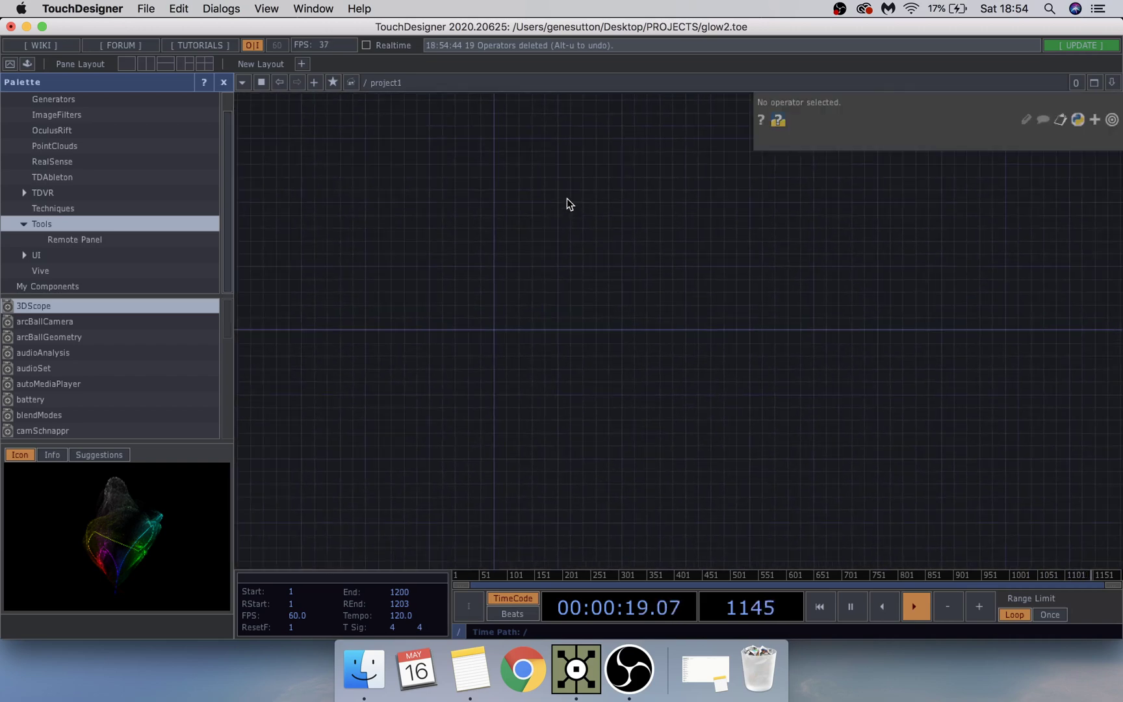
Step: Add a Constant CHOP to the empty network with chan1 set to 0.15
drag(566, 198, 533, 222)
scroll(554, 204, up, 5)
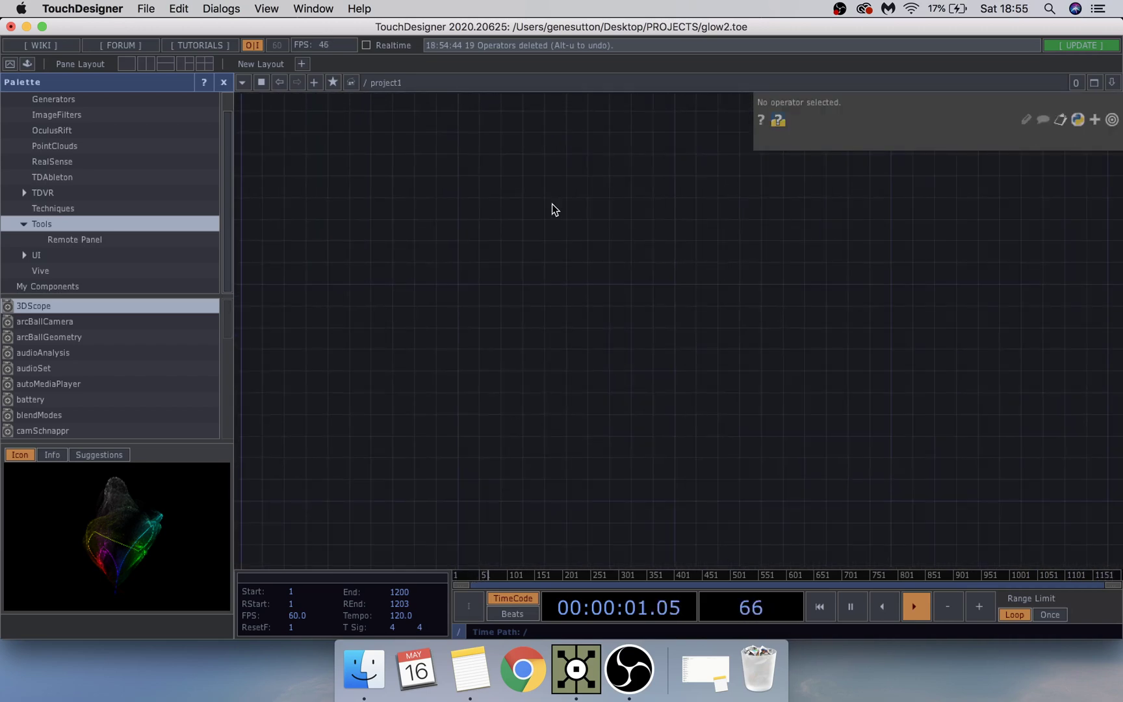
key(Tab)
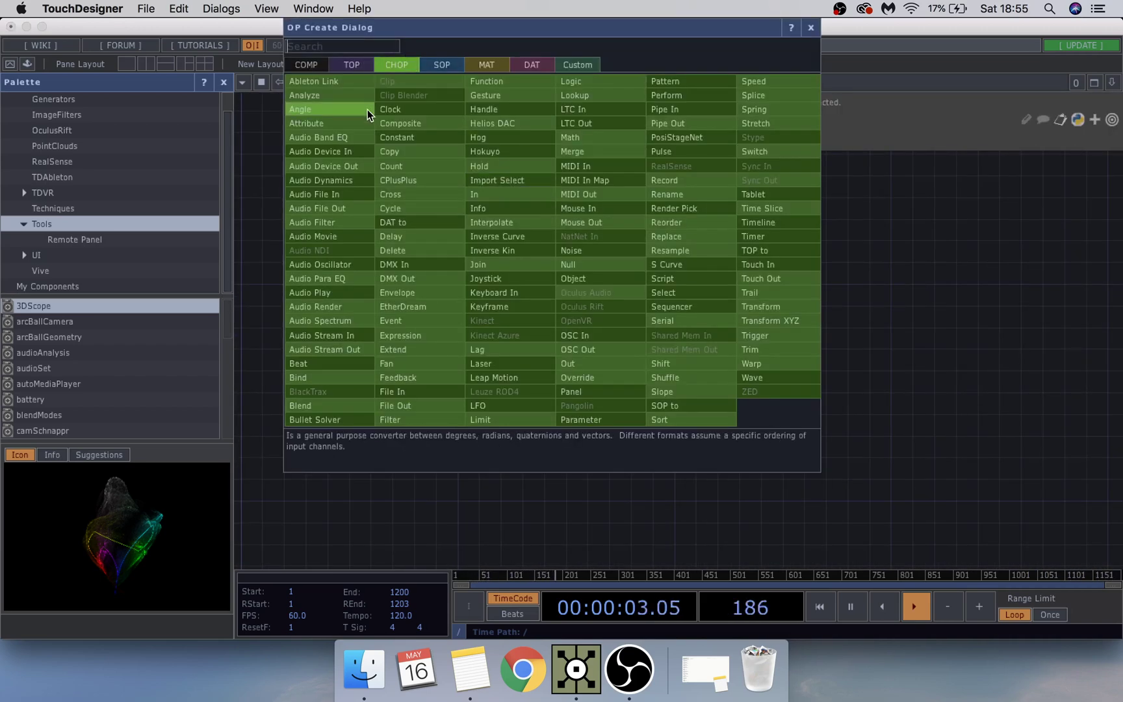
text(con)
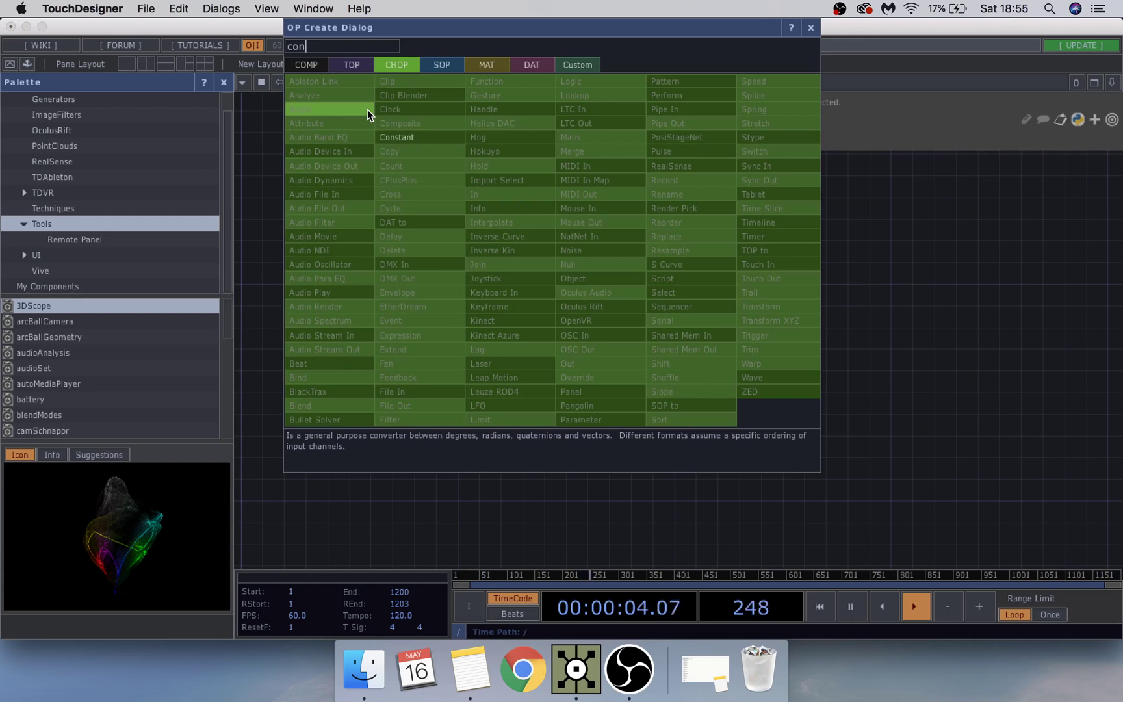
click(445, 138)
click(511, 258)
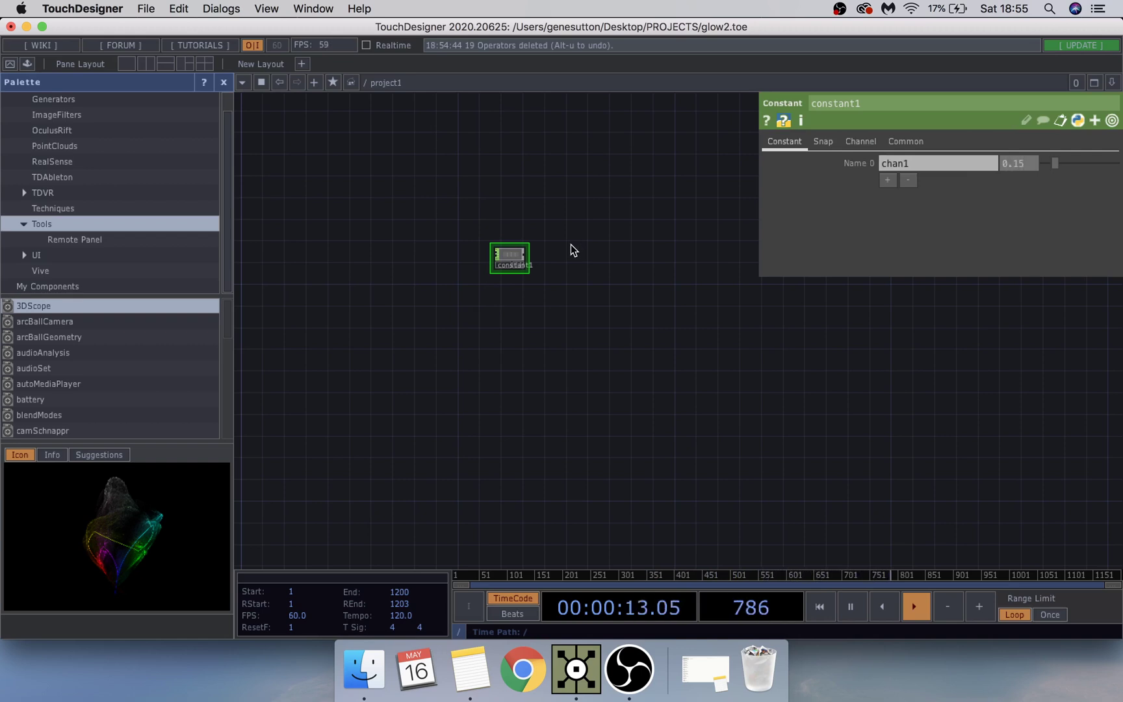
Step: Add a Math CHOP fed by the output of constant1
scroll(530, 255, up, 3)
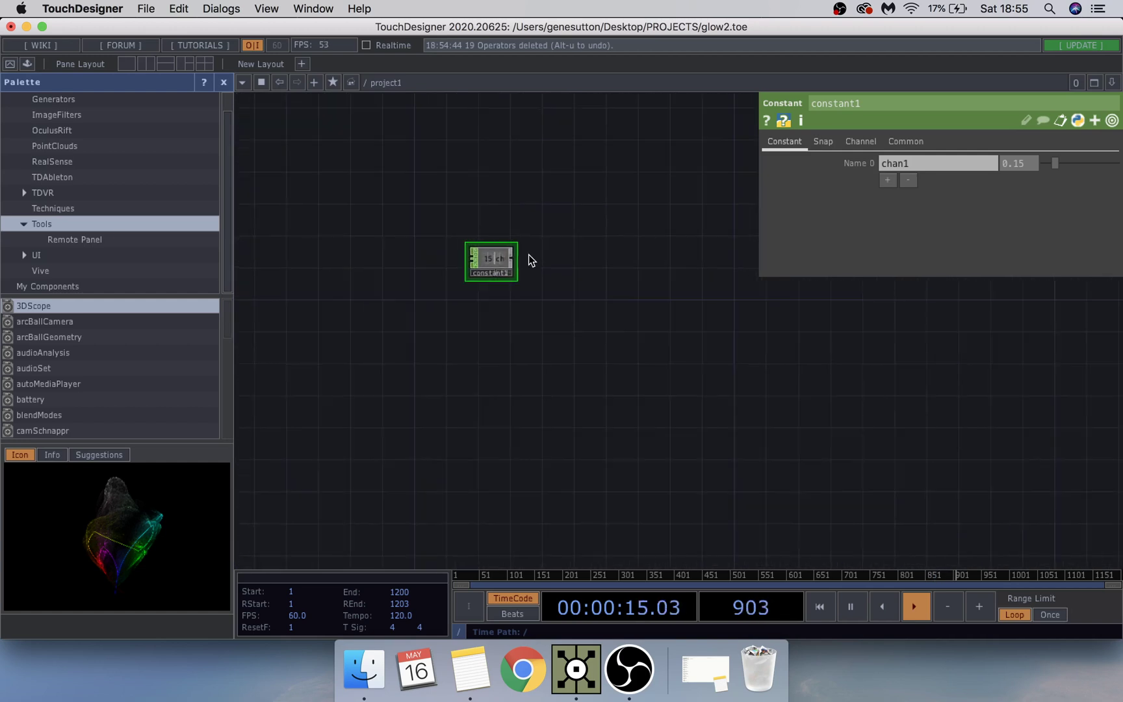
scroll(529, 255, up, 3)
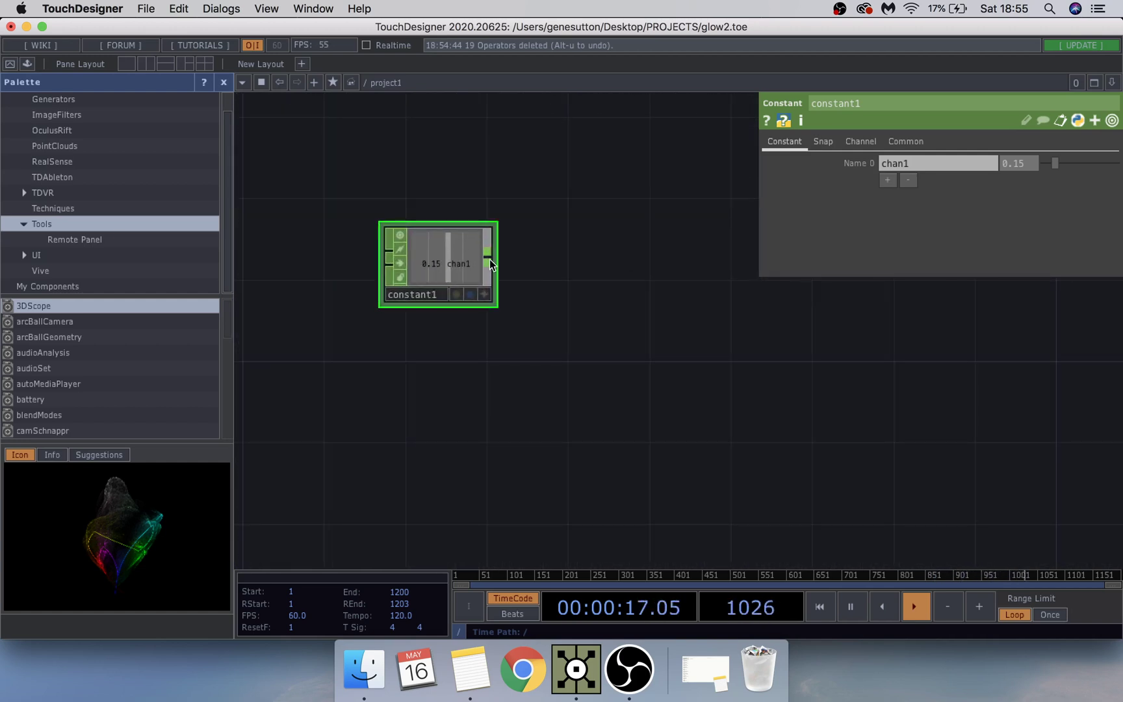
right_click(490, 260)
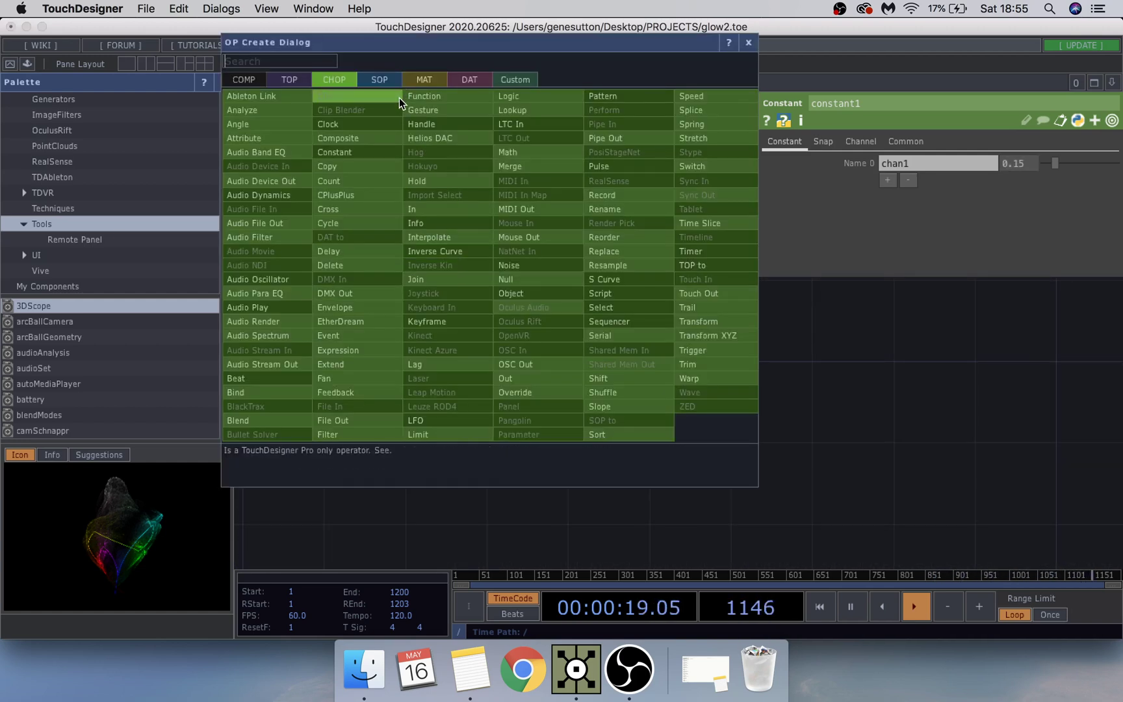
text(ma)
click(517, 156)
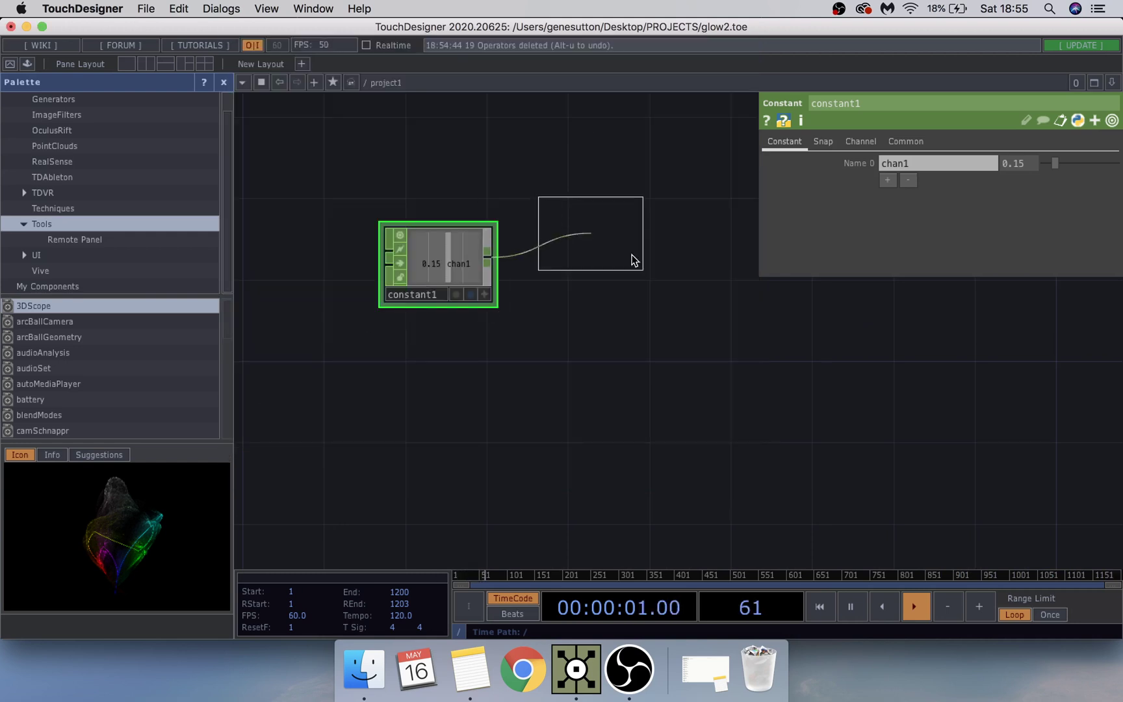
click(690, 261)
Step: Set the upper To Range value of math1 to 10
drag(569, 391, 427, 386)
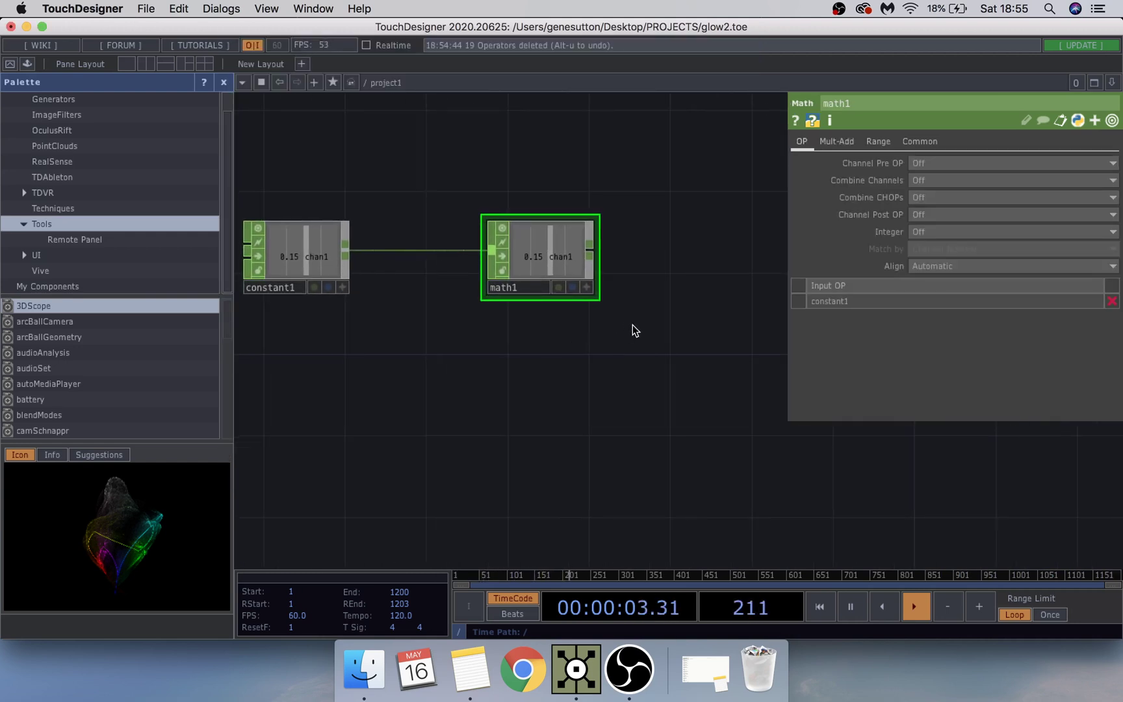
click(878, 141)
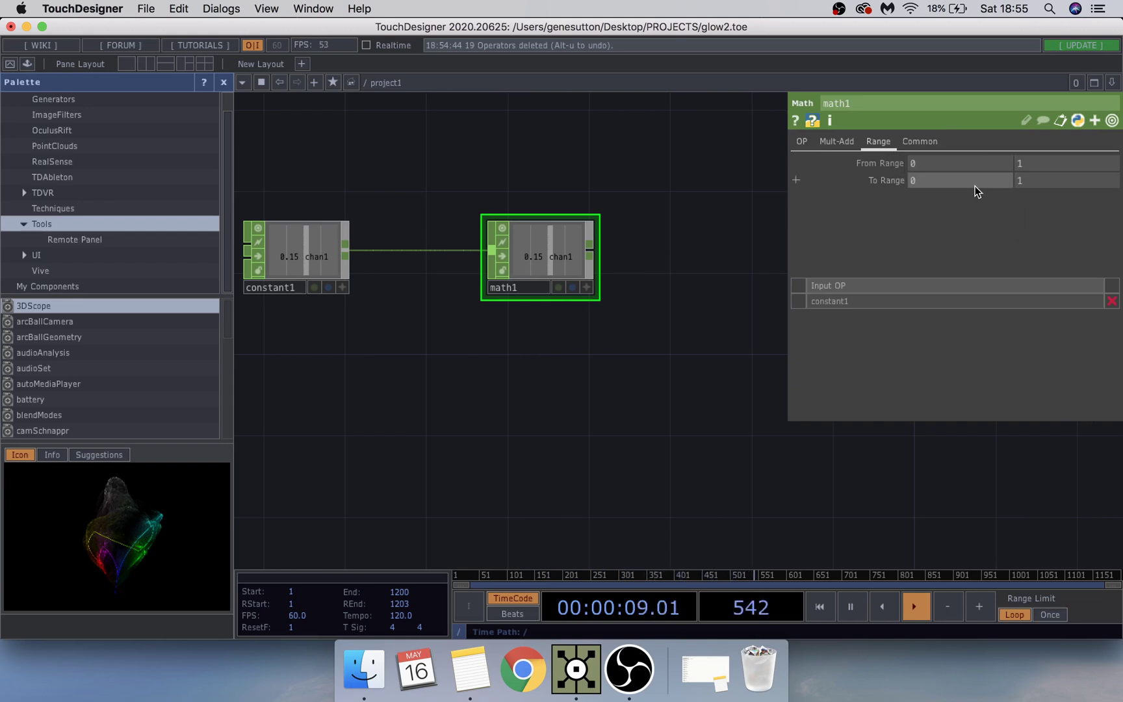
click(1098, 185)
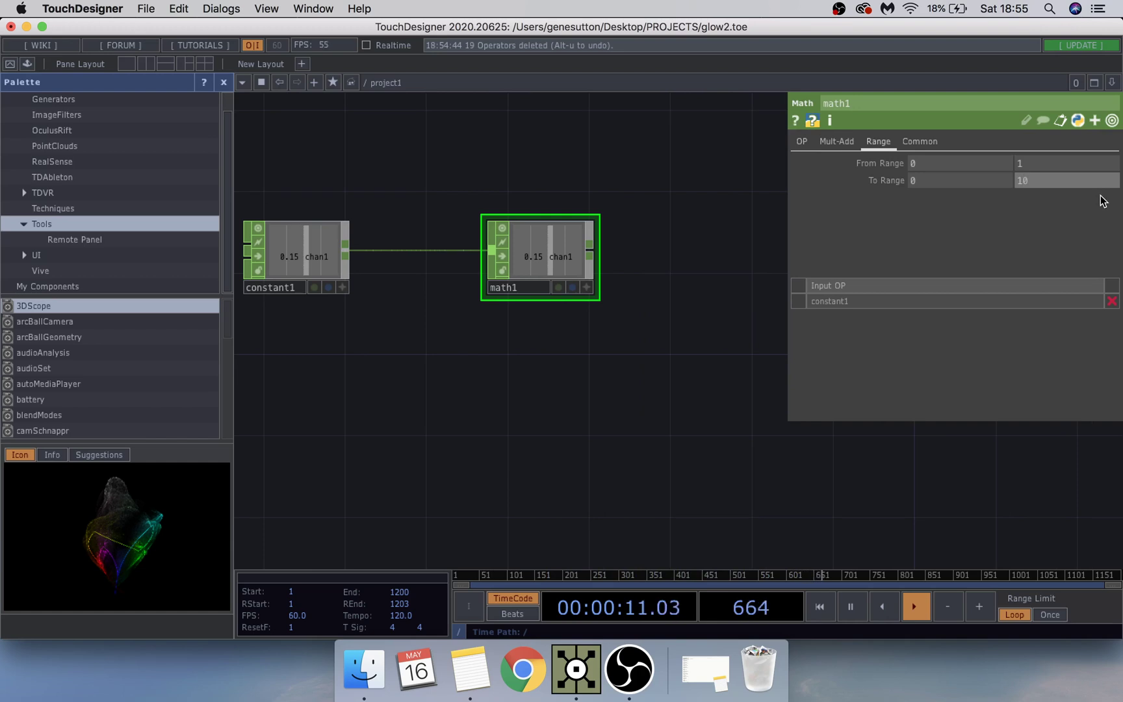
text(10)
key(Return)
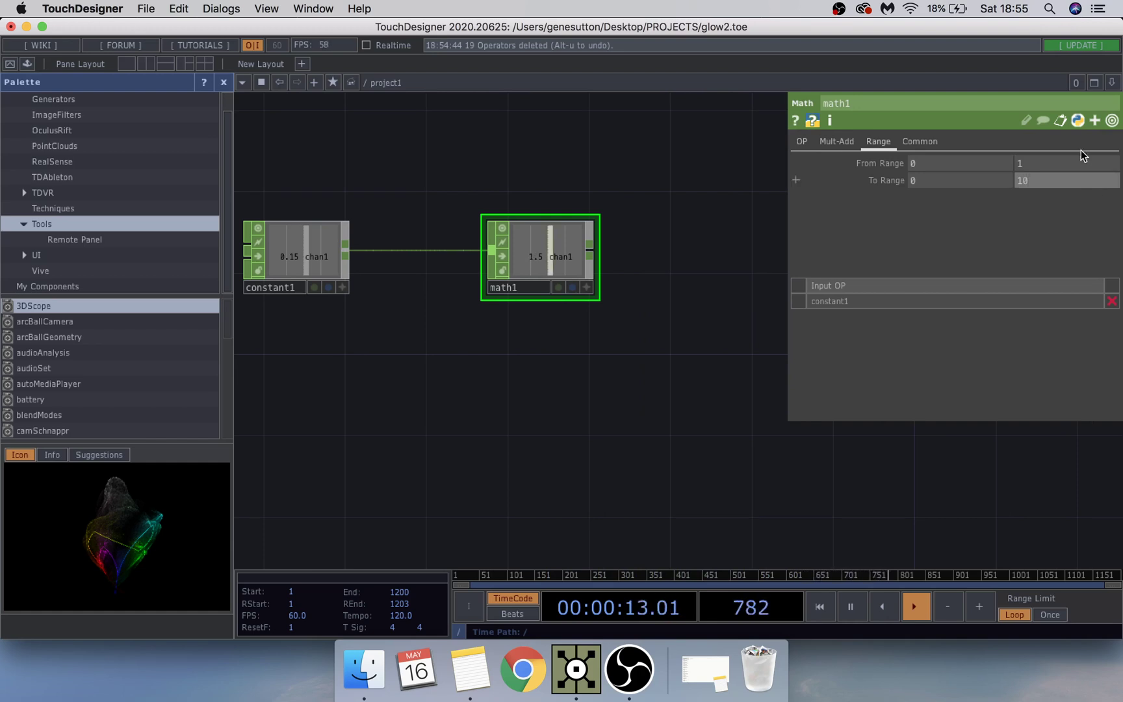
Step: Add a Noise TOP in the empty area below and to the left of the CHOP nodes
scroll(453, 442, down, 2)
drag(453, 442, 628, 423)
scroll(560, 439, down, 2)
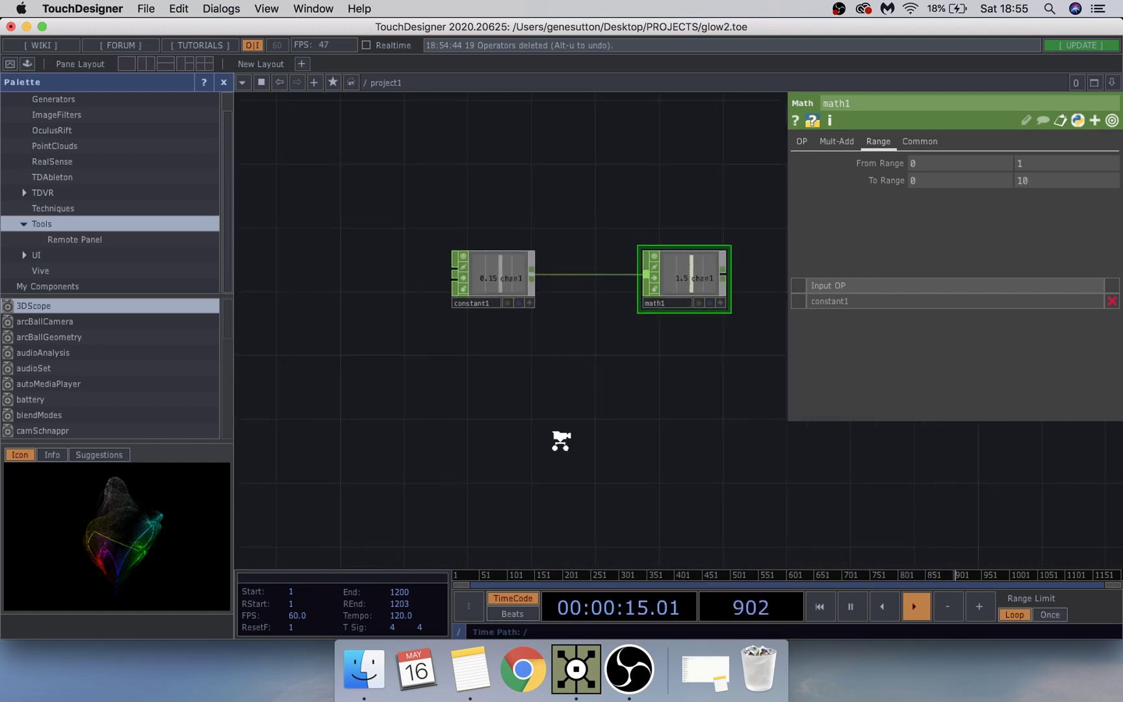
drag(560, 440, 689, 348)
scroll(558, 432, down, 2)
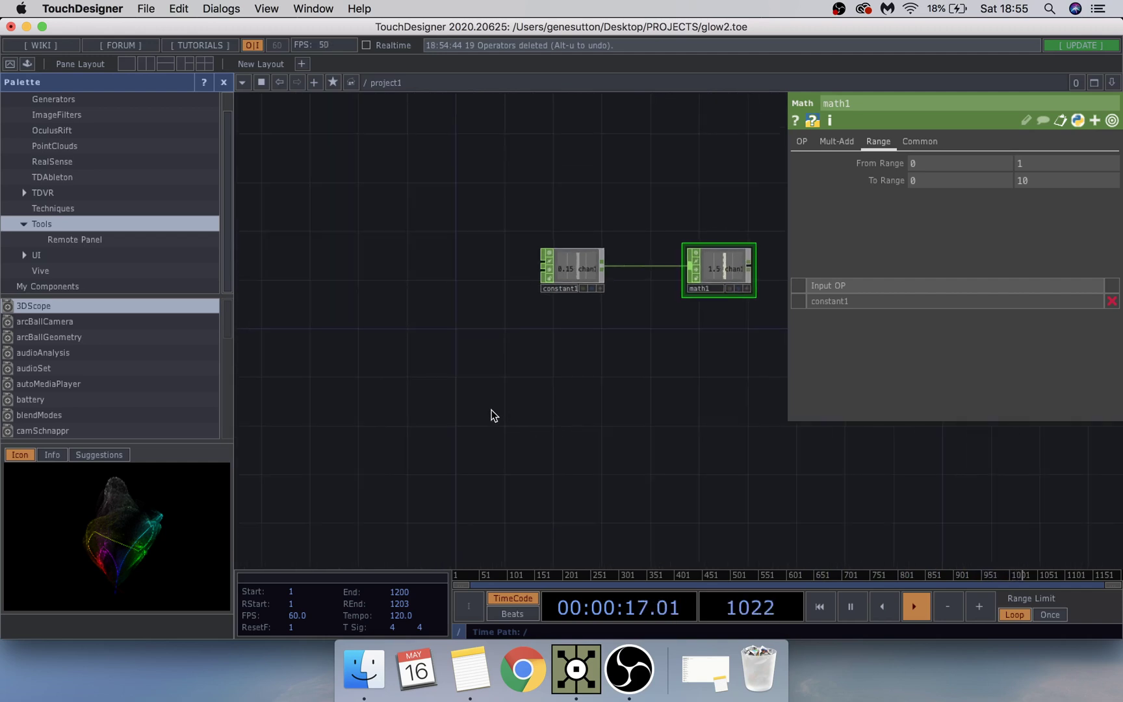
key(Tab)
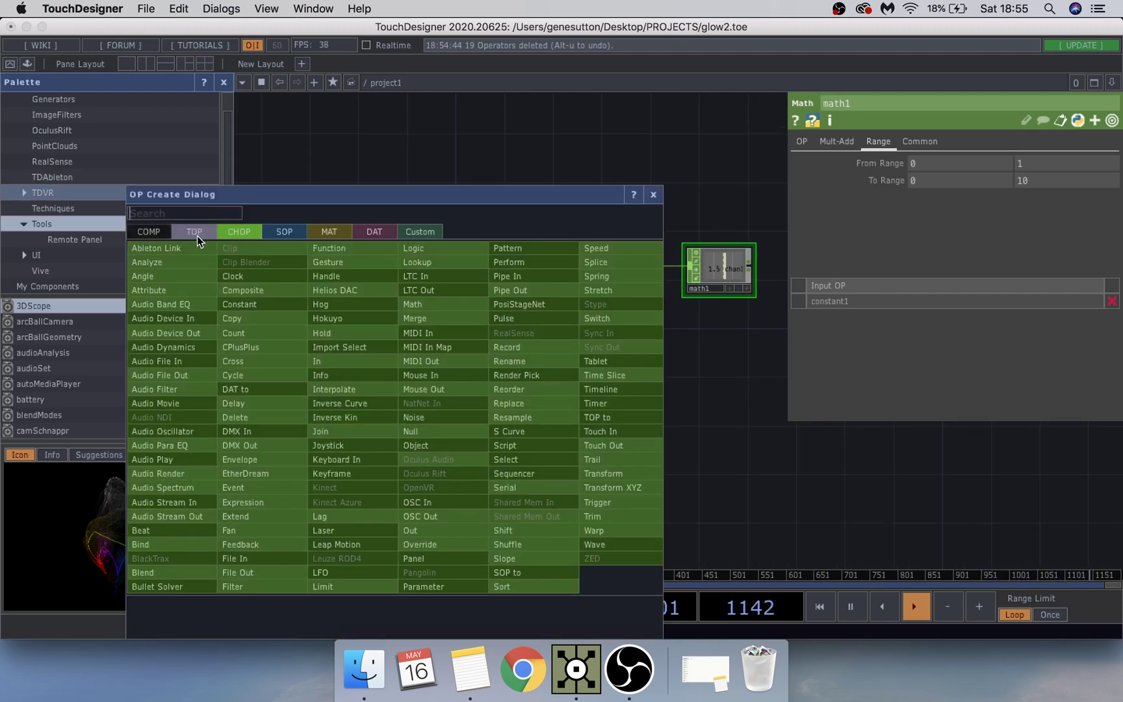
click(195, 233)
text(noi)
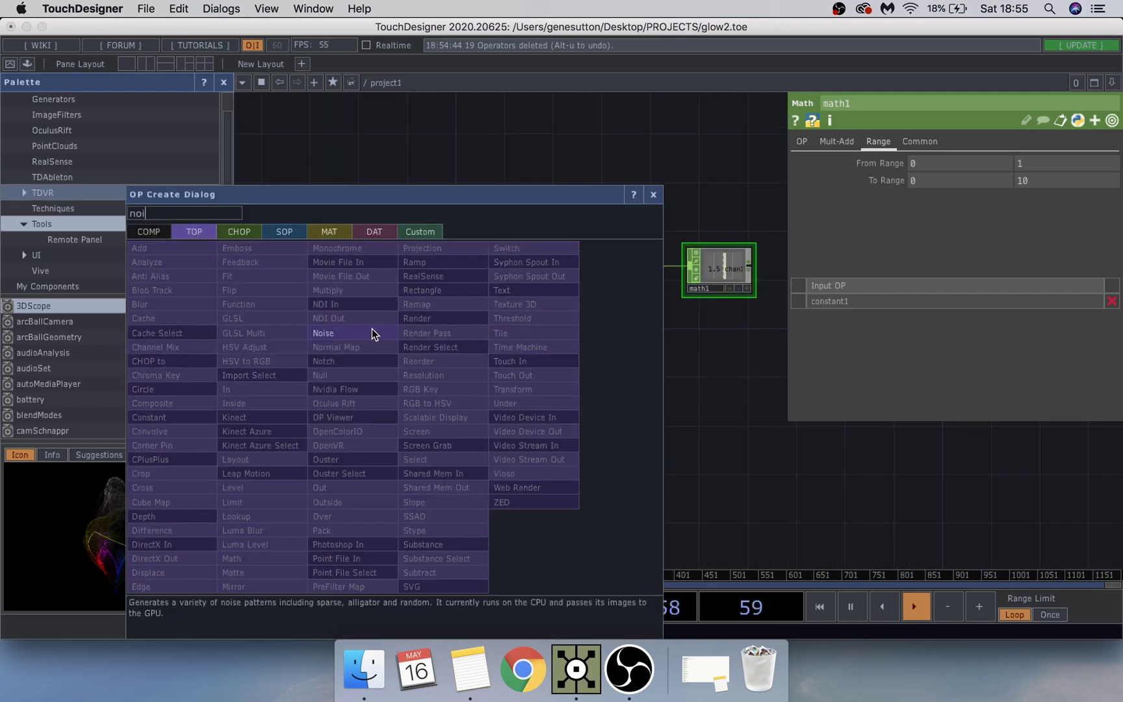
click(372, 330)
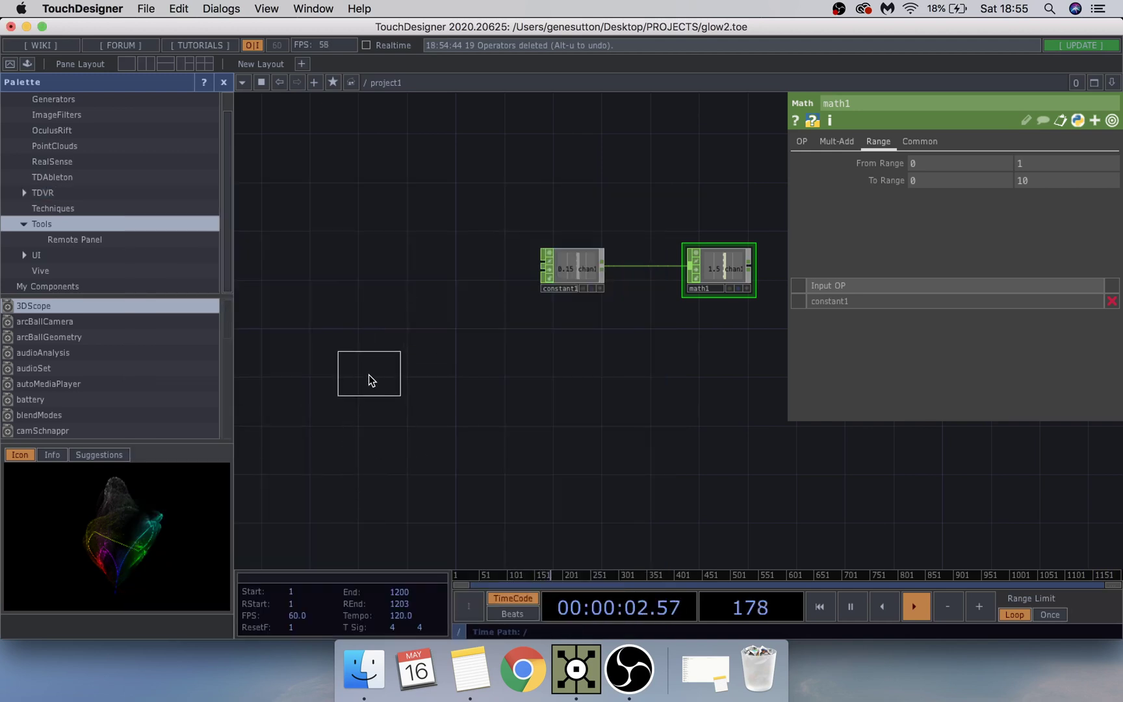
click(391, 463)
scroll(581, 386, down, 3)
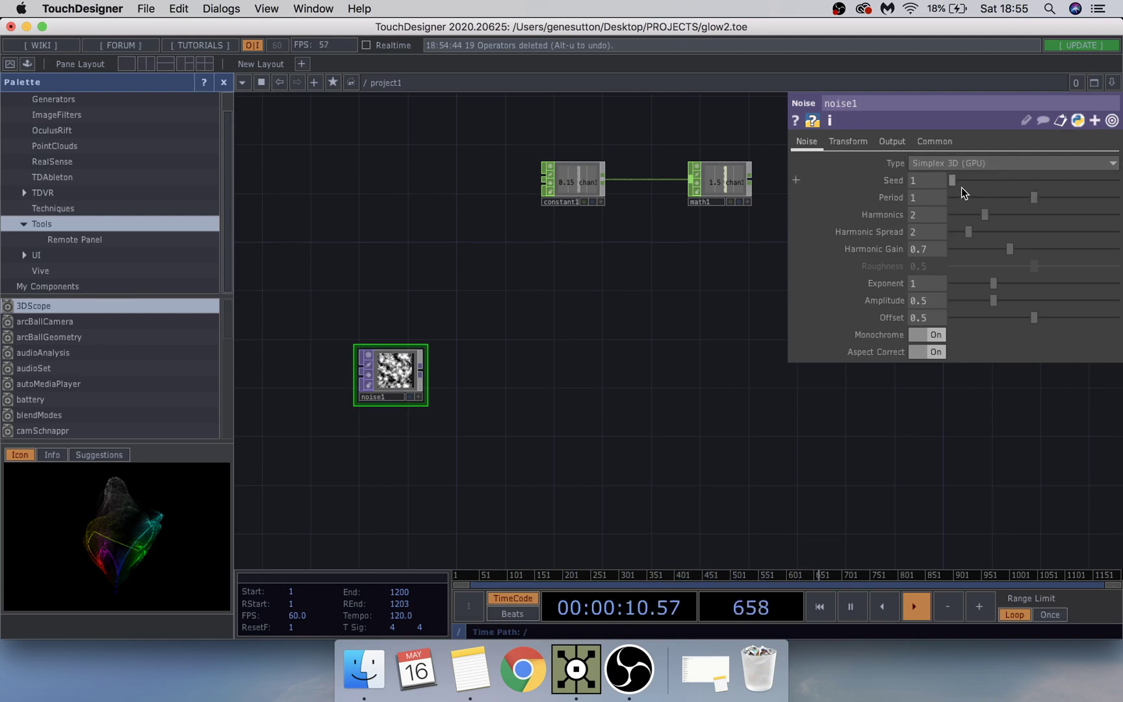
Step: Set the Period of noise1 to 1.4 and its Harmonic Spread to 0.67
click(934, 197)
text(.4)
key(Return)
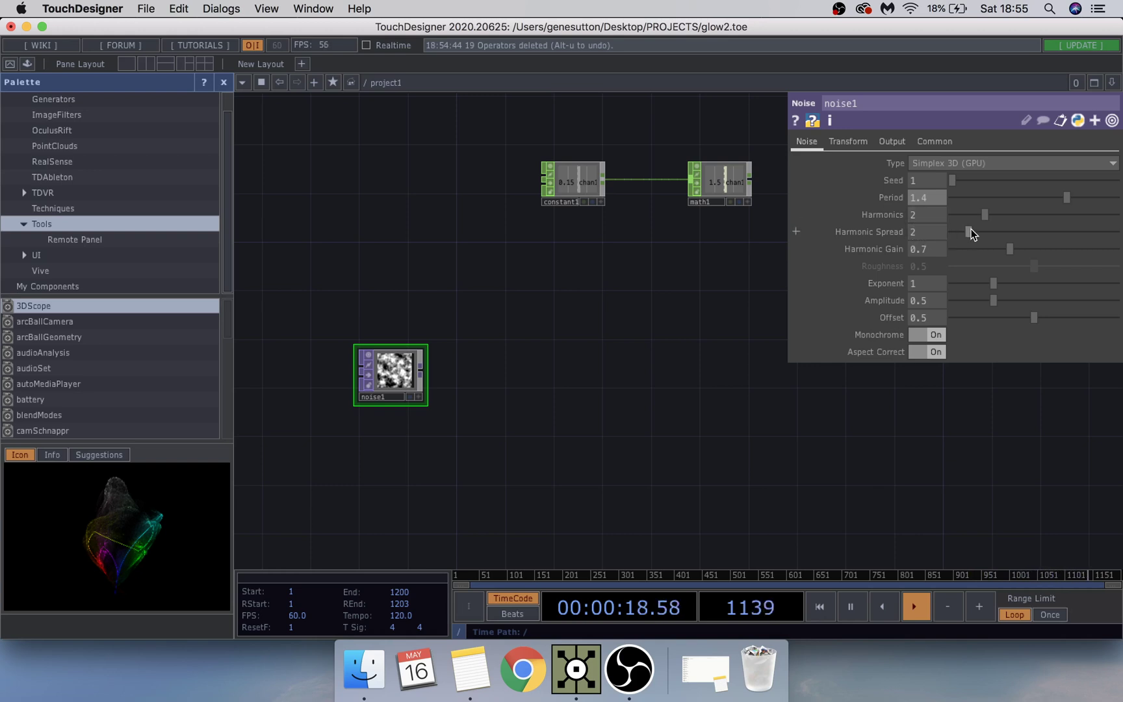
drag(971, 228, 956, 240)
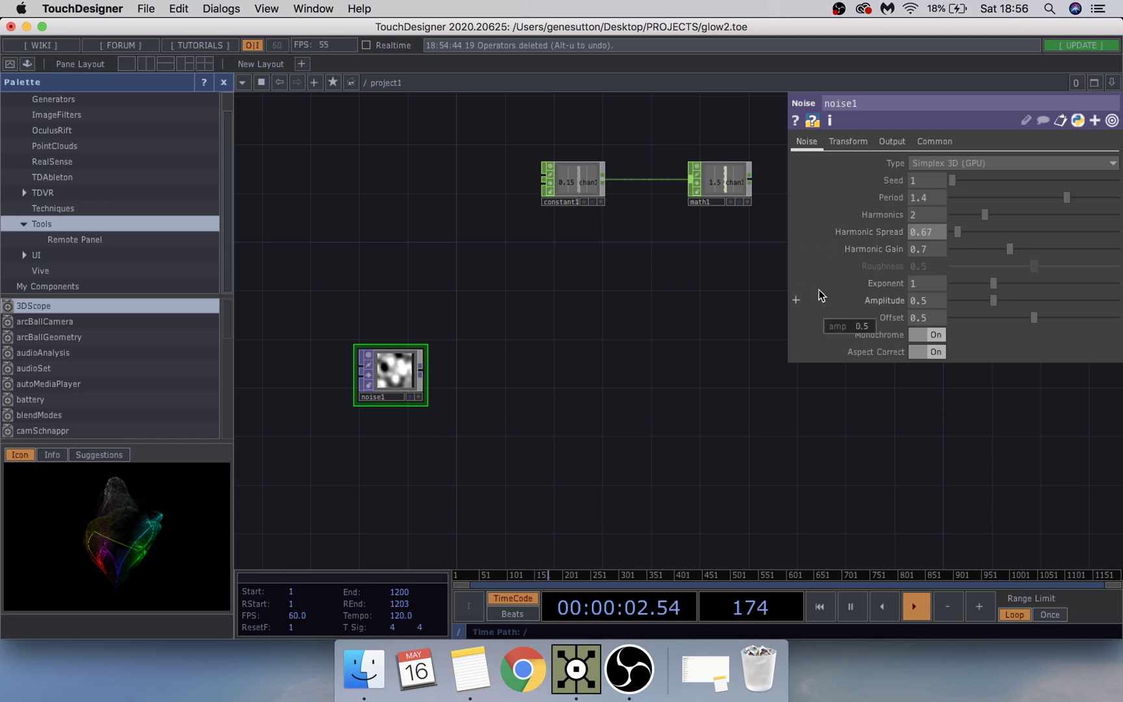
Step: Set the Harmonic Gain of noise1 to 2, Exponent to 1.27 and Amplitude to 0.462
drag(1007, 250, 1118, 248)
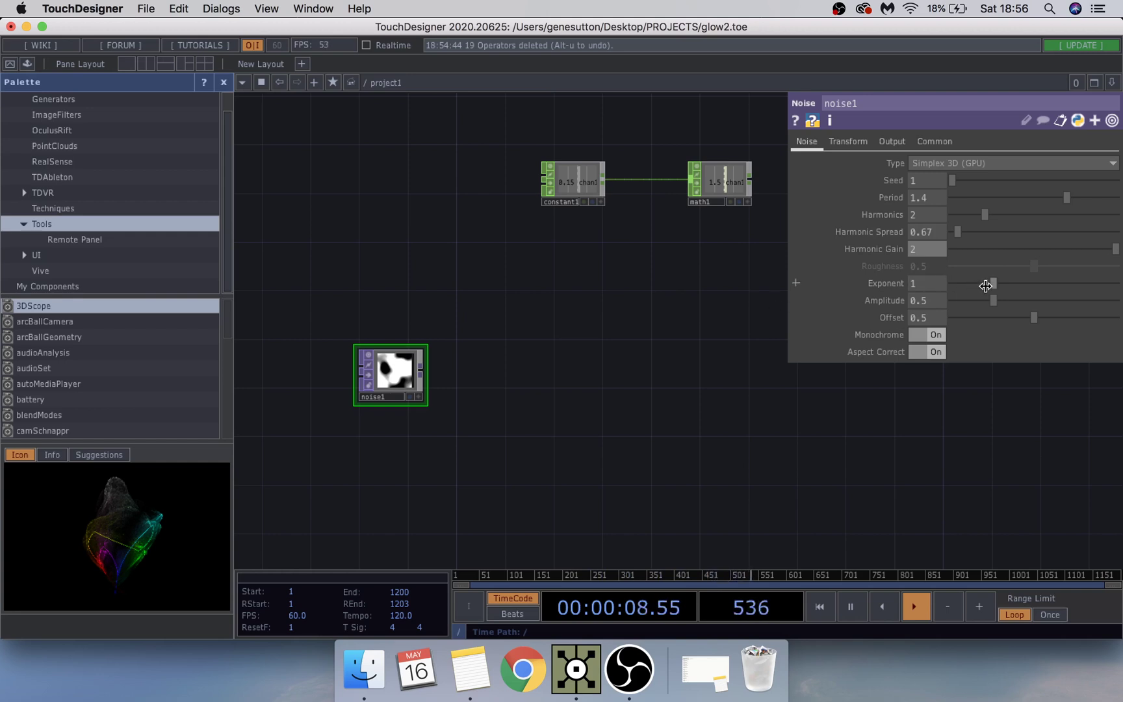
drag(994, 284, 1005, 285)
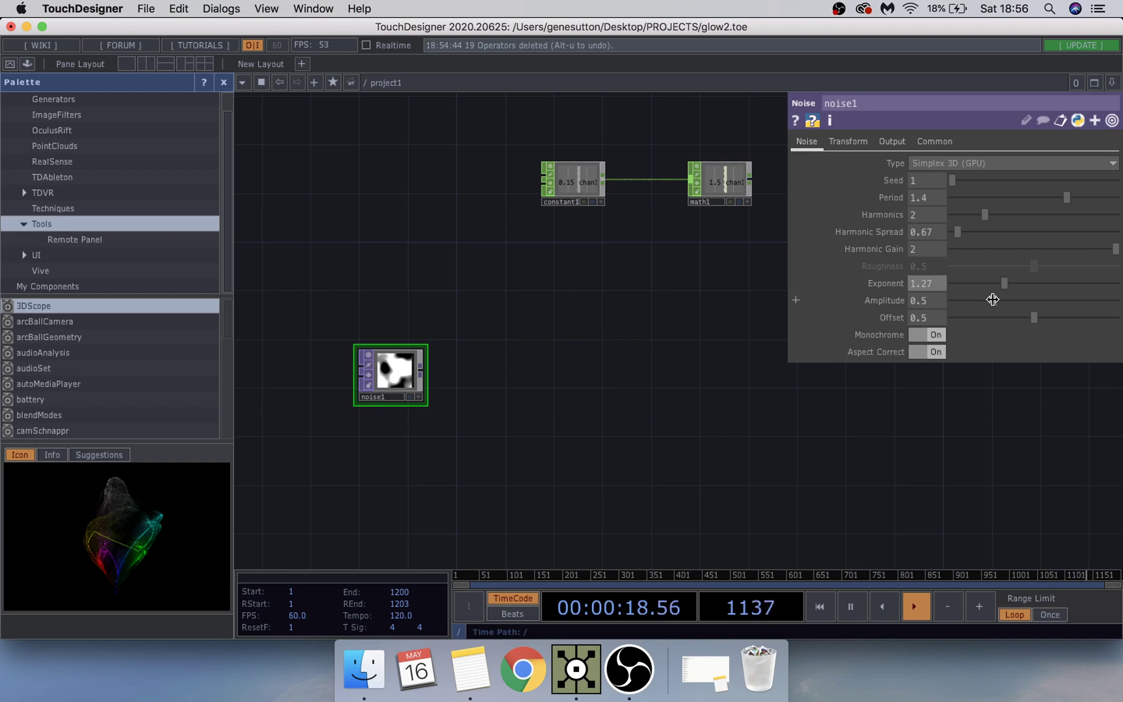
drag(993, 299, 990, 299)
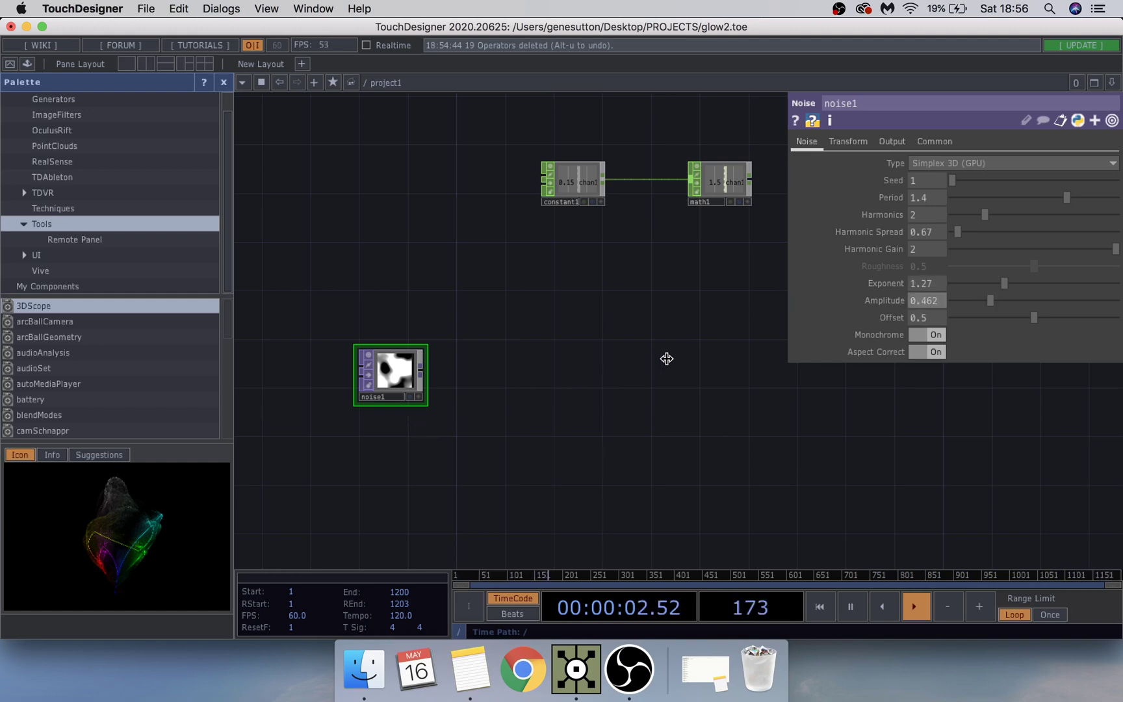
Step: Add a Transform TOP fed by noise1 and set both of its Scale values to 0.8
drag(698, 278, 620, 256)
drag(545, 357, 568, 330)
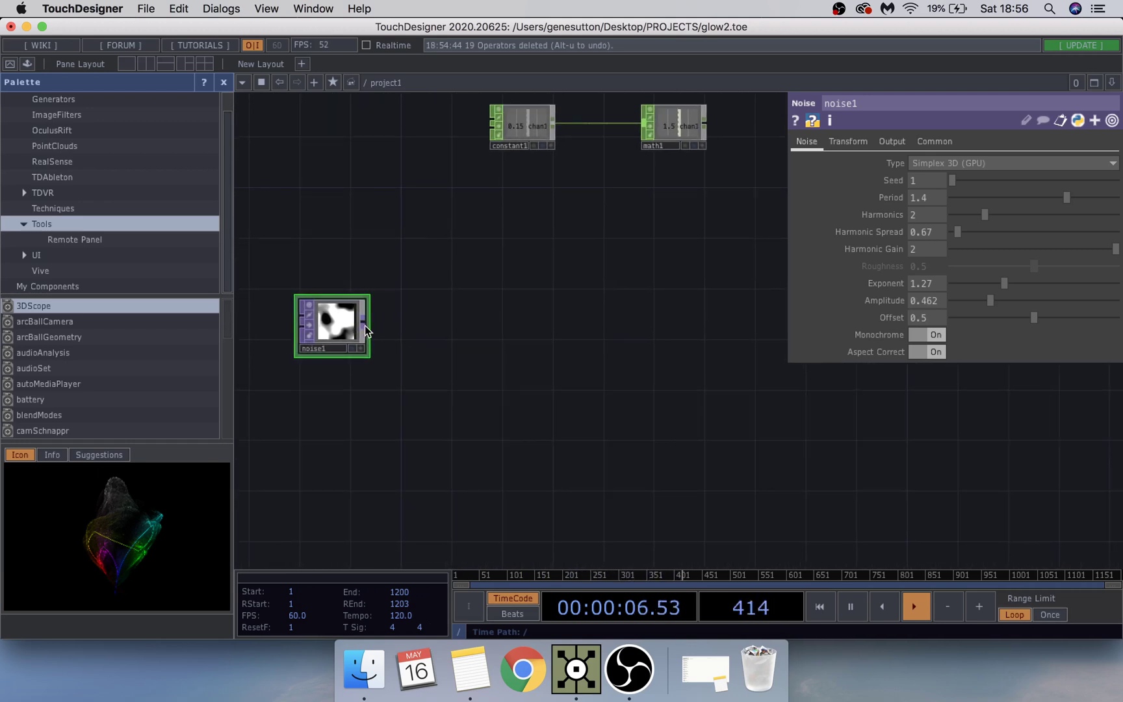
key(Tab)
text(tr)
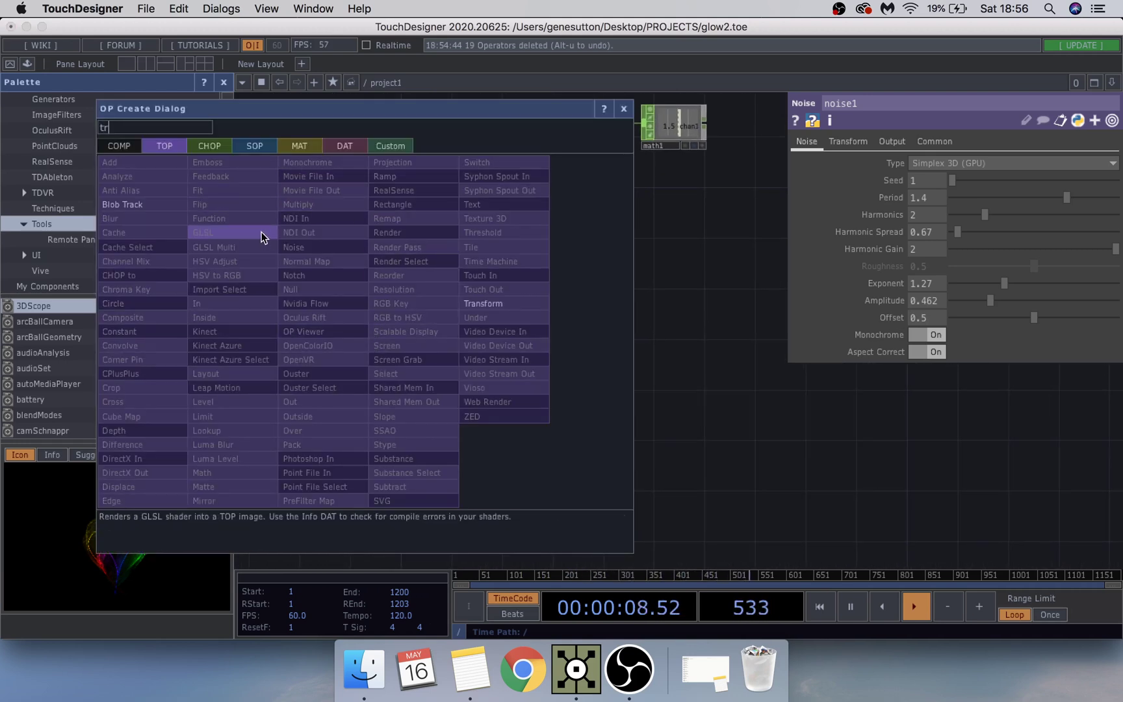
key(Return)
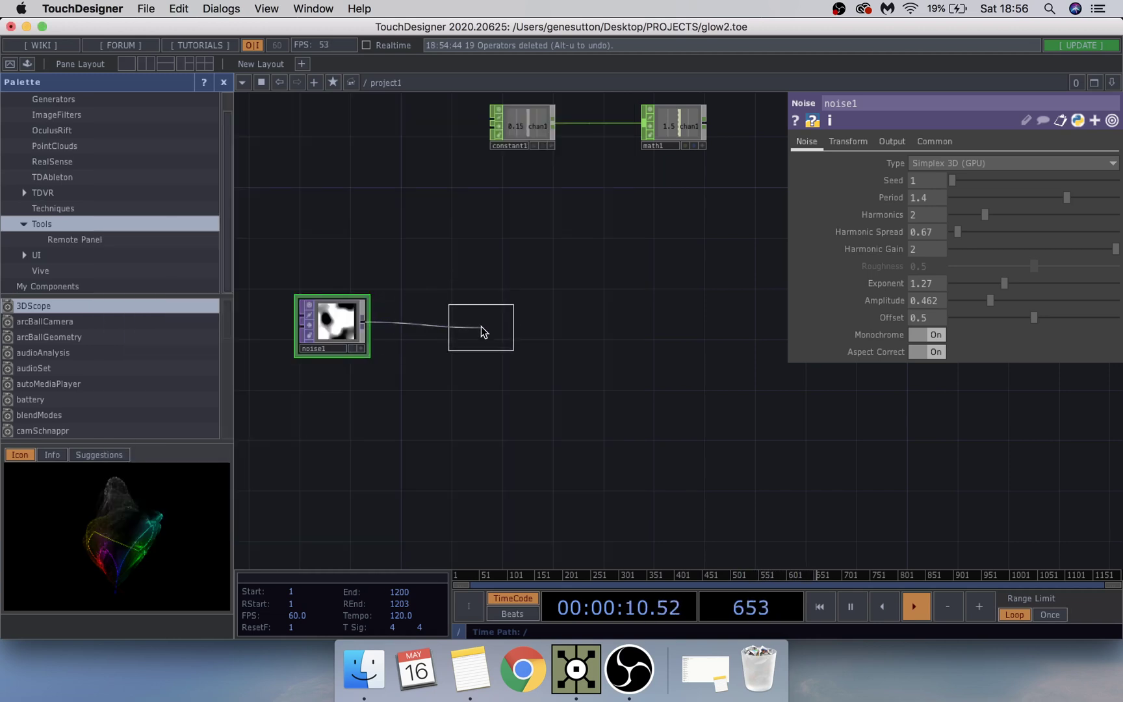
click(478, 323)
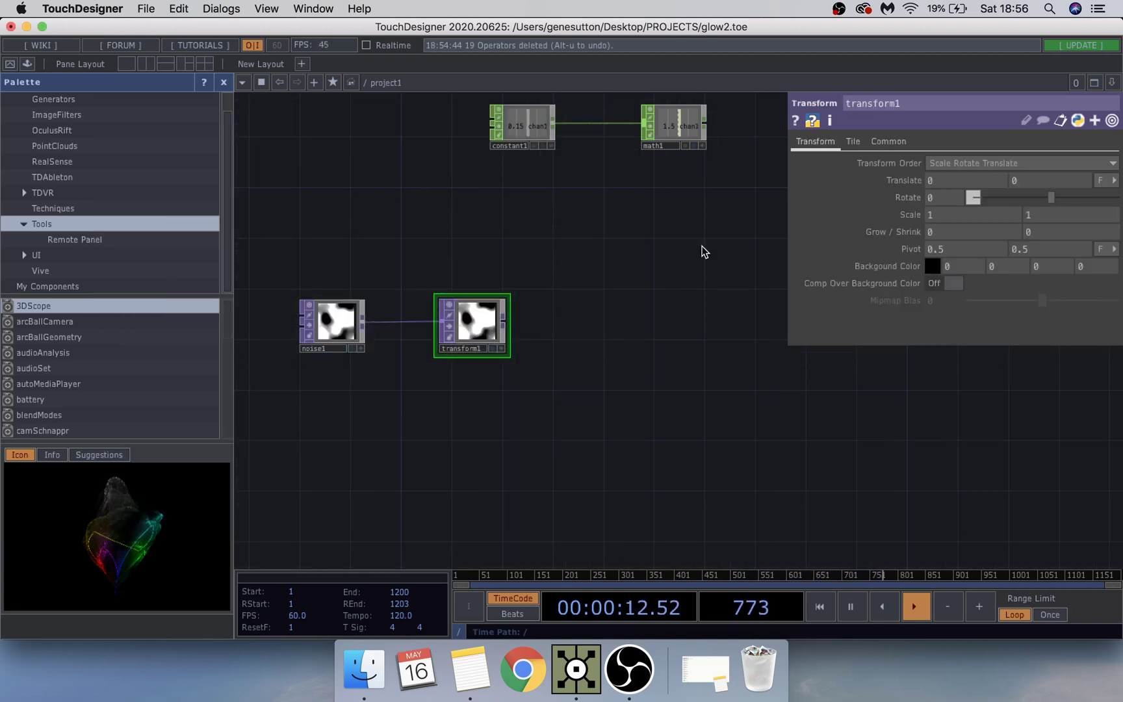
middle_drag(878, 214, 879, 189)
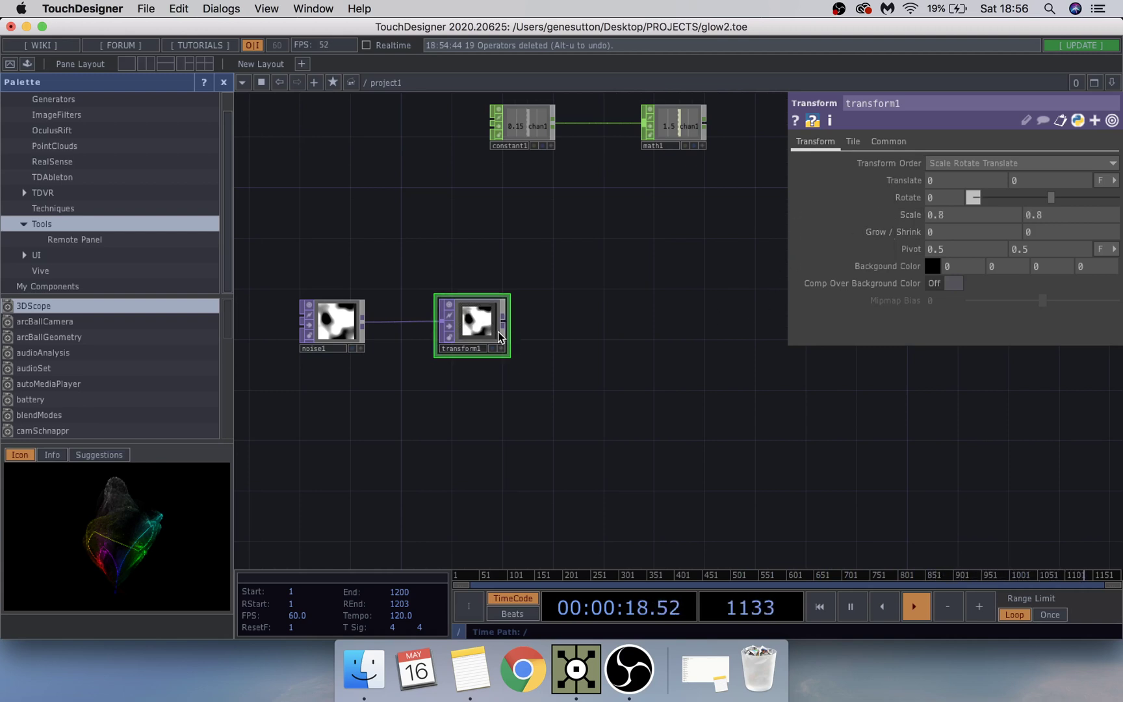
Step: Add a Level TOP fed by transform1 and line up transform1 and level1 in a row with noise1
drag(500, 322, 476, 339)
right_click(509, 306)
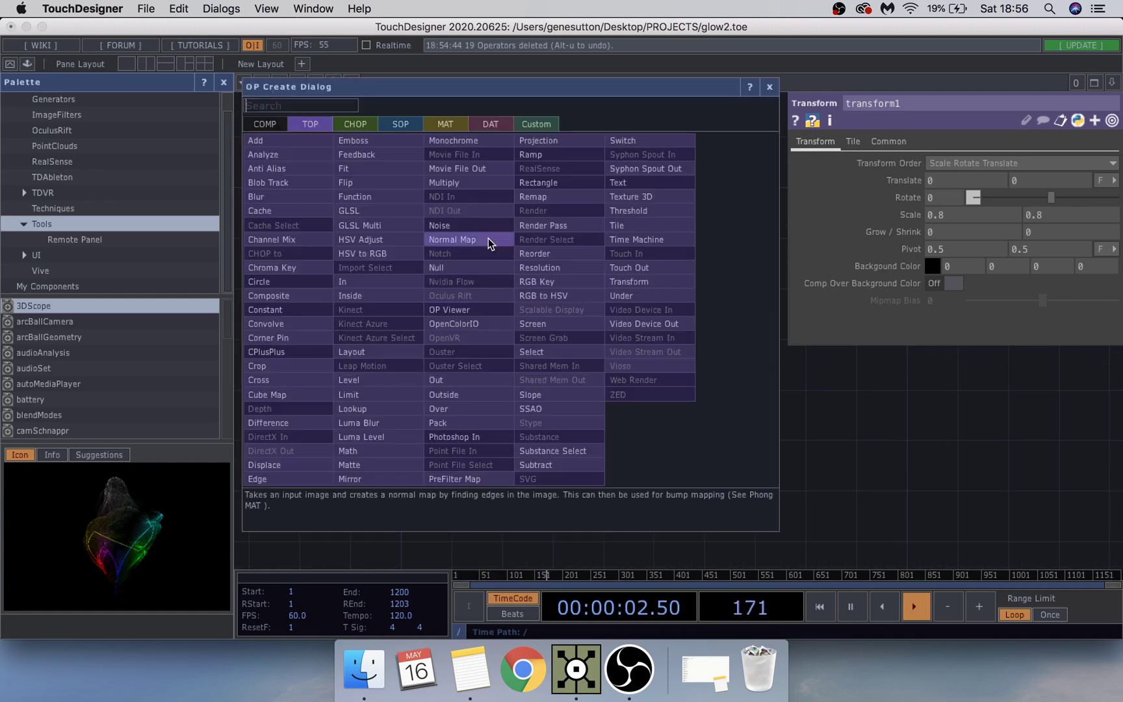
text(leve)
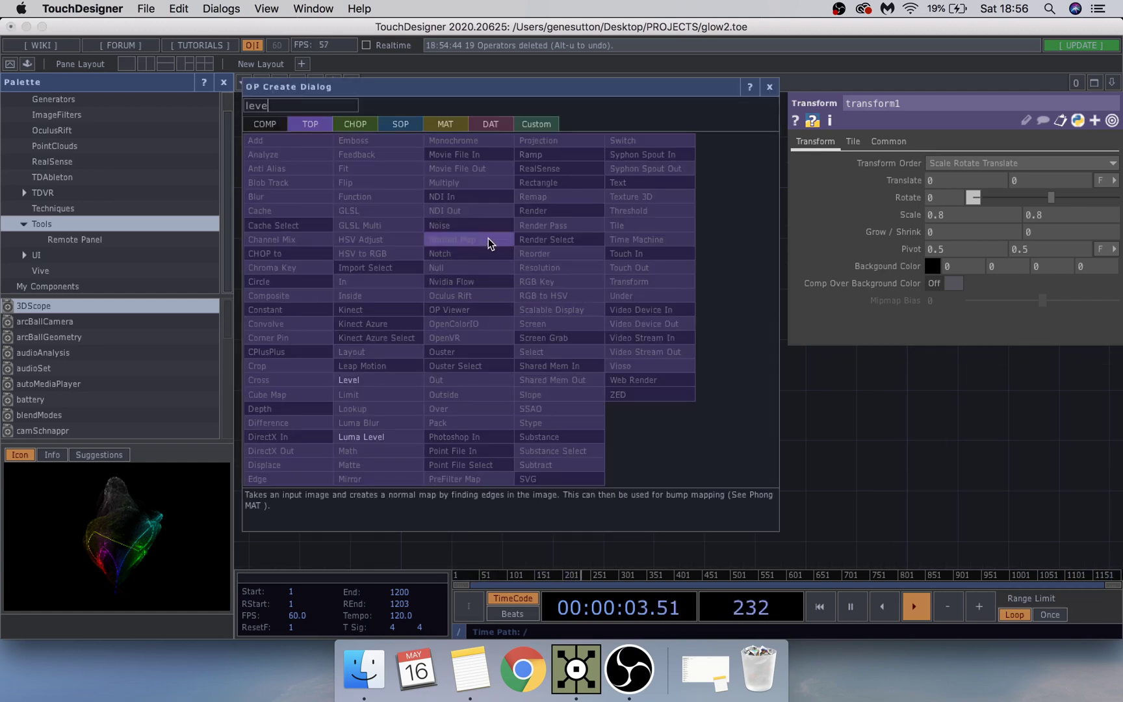
click(349, 381)
click(609, 326)
drag(599, 398, 516, 390)
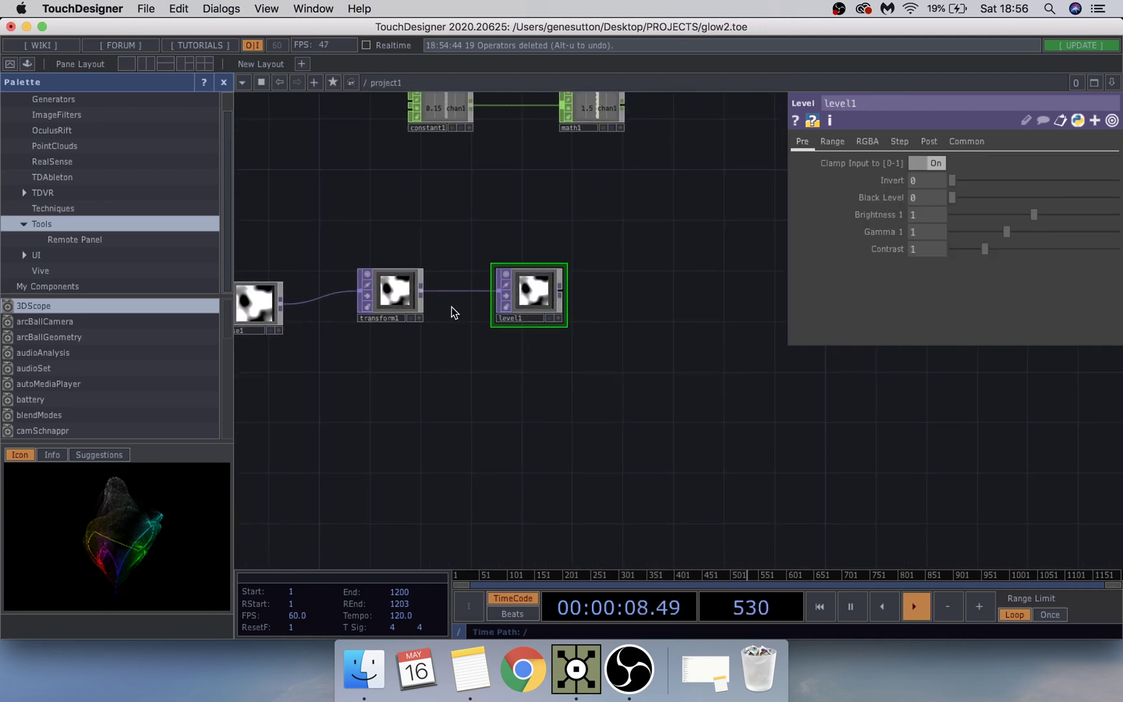
drag(386, 295, 374, 308)
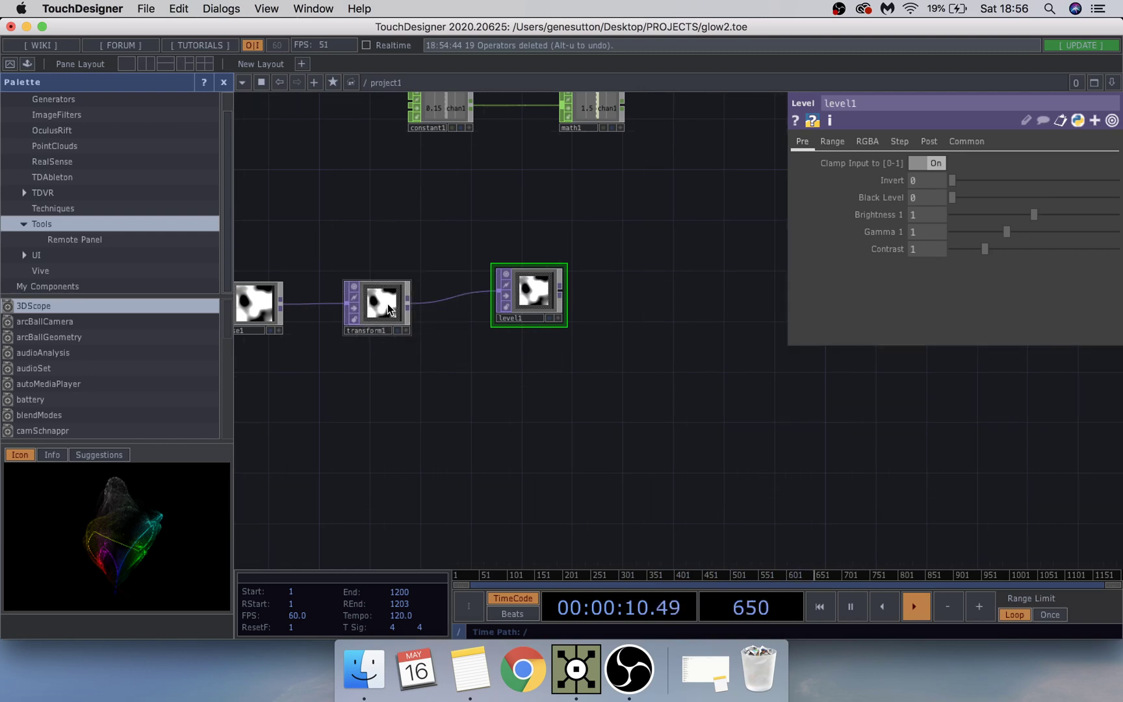
drag(520, 296, 494, 309)
Step: Add a Blur TOP fed by level1, placed directly after it in the row
drag(615, 367, 544, 346)
key(Tab)
text(bl)
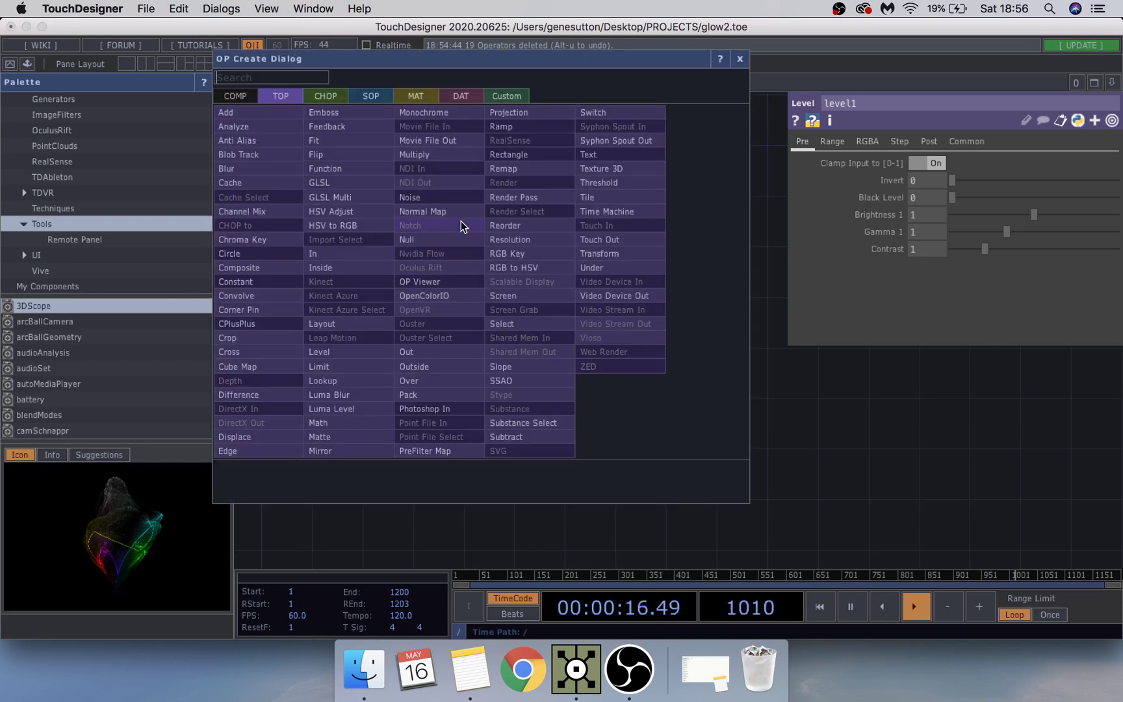
click(257, 170)
click(570, 292)
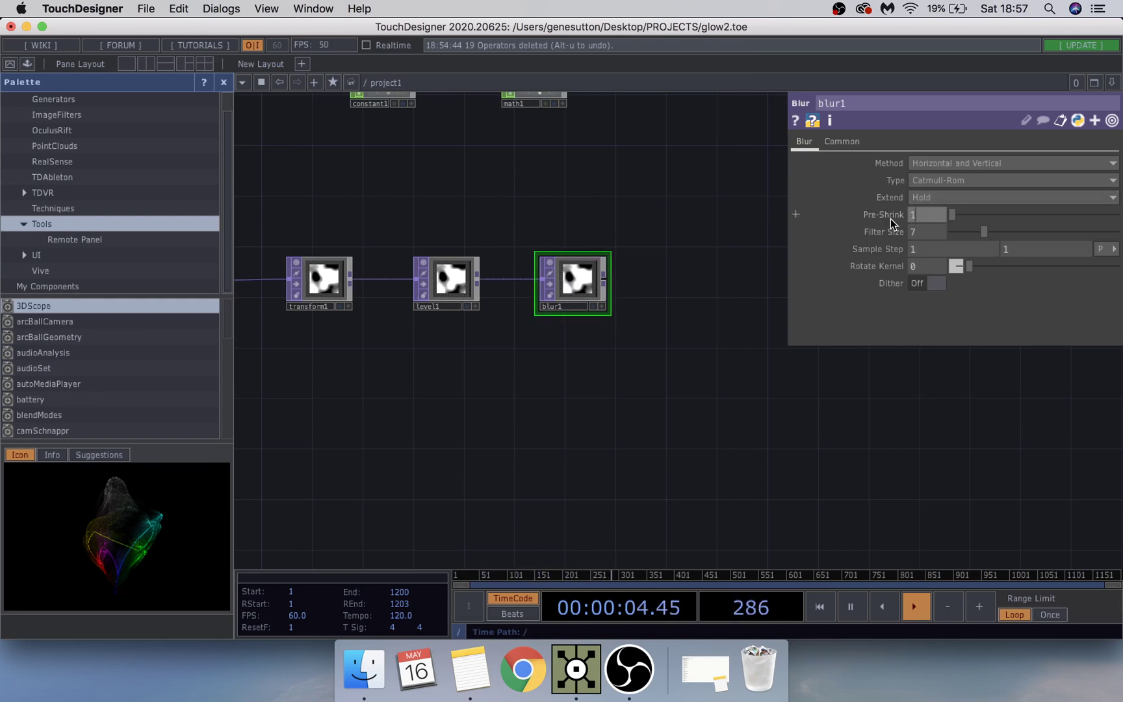
Step: Set the Pre-Shrink of blur1 to 8
key(Return)
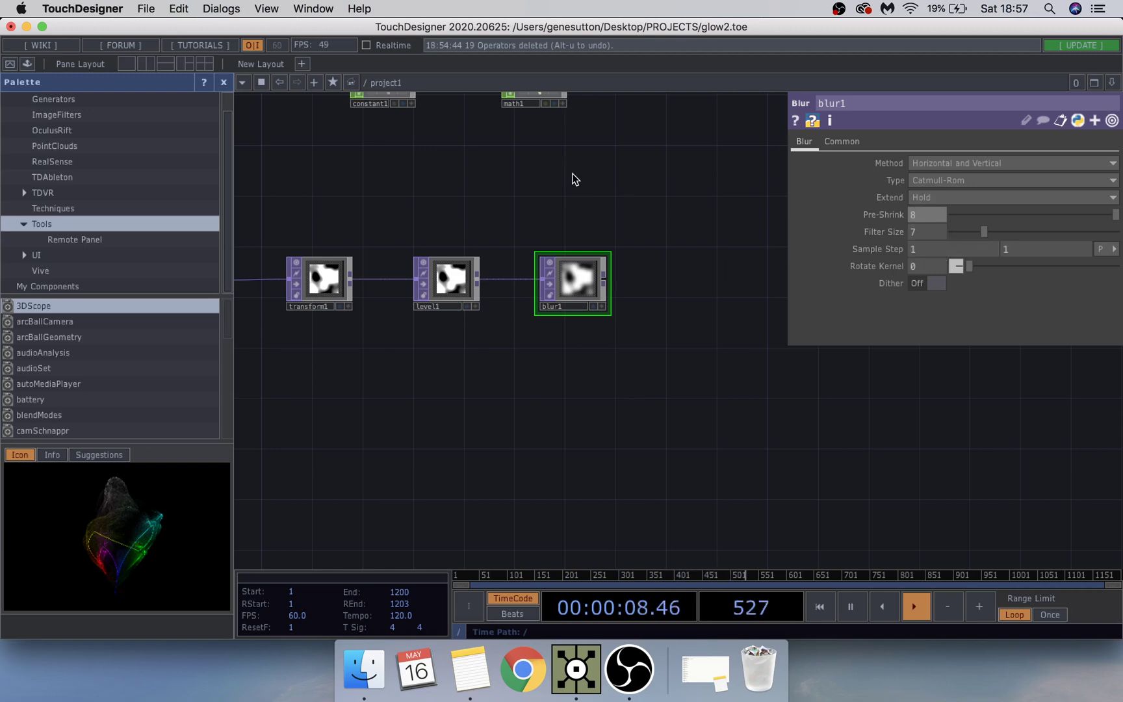
drag(574, 176, 595, 211)
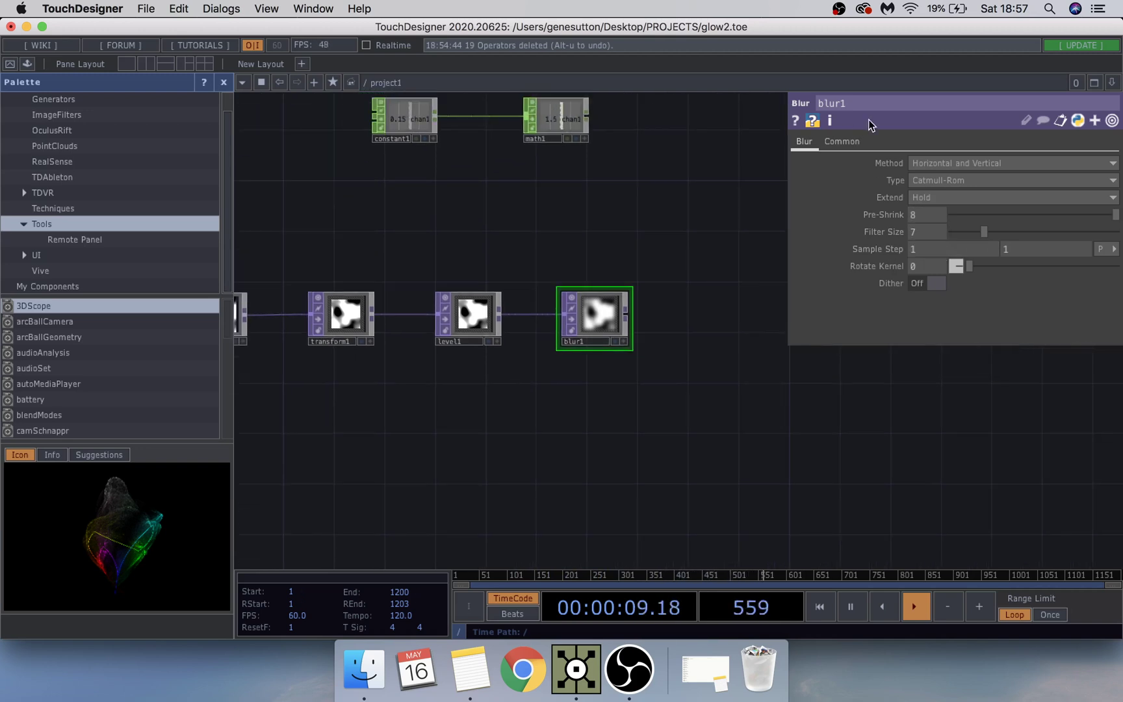
click(844, 143)
click(803, 145)
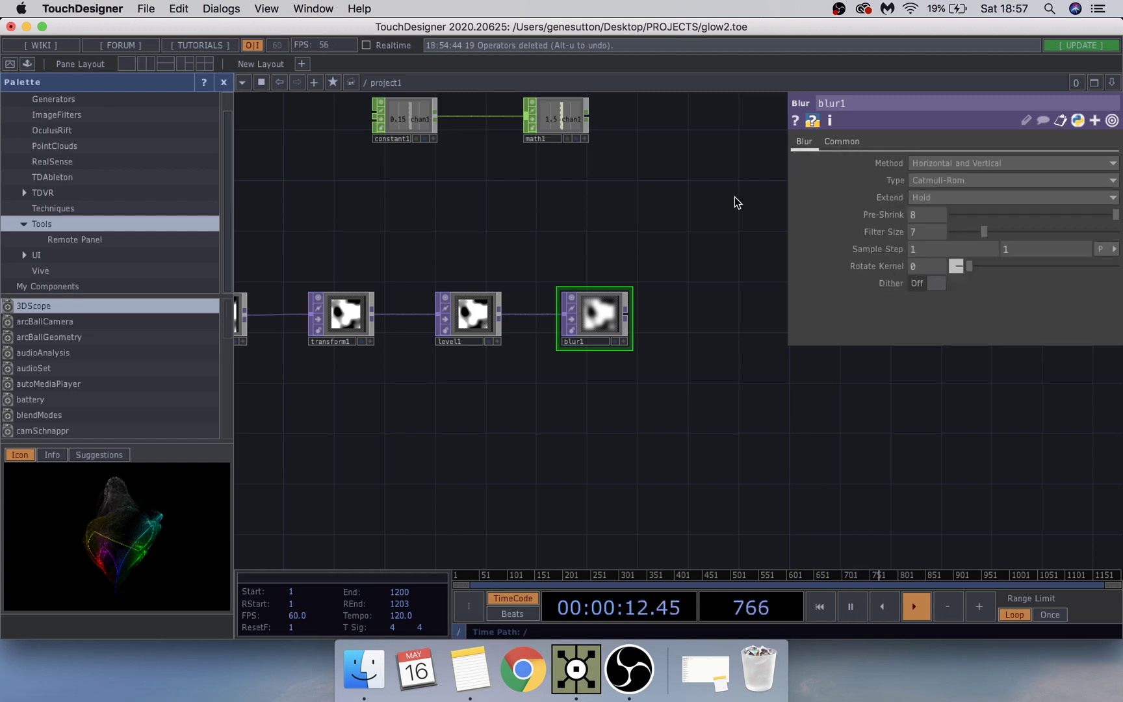
scroll(601, 238, up, 2)
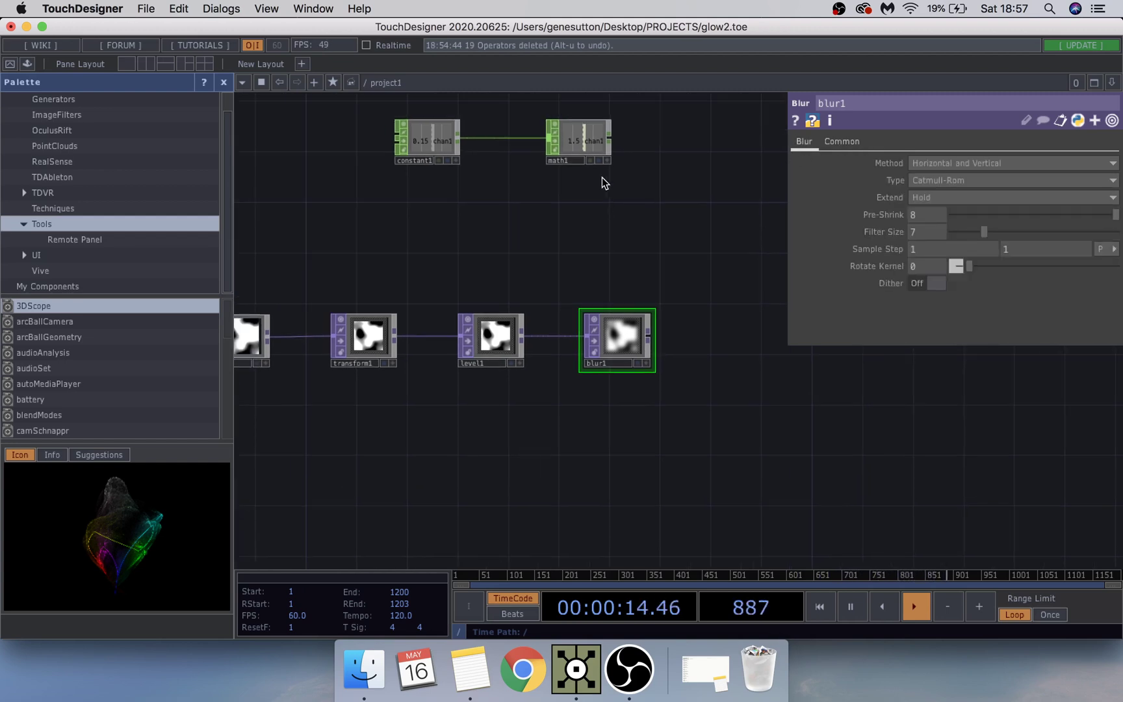
Step: Move math1 closer to blur1, make its viewer active, and link its chan1 to blur1's Filter Size as a CHOP Reference
drag(590, 161, 618, 198)
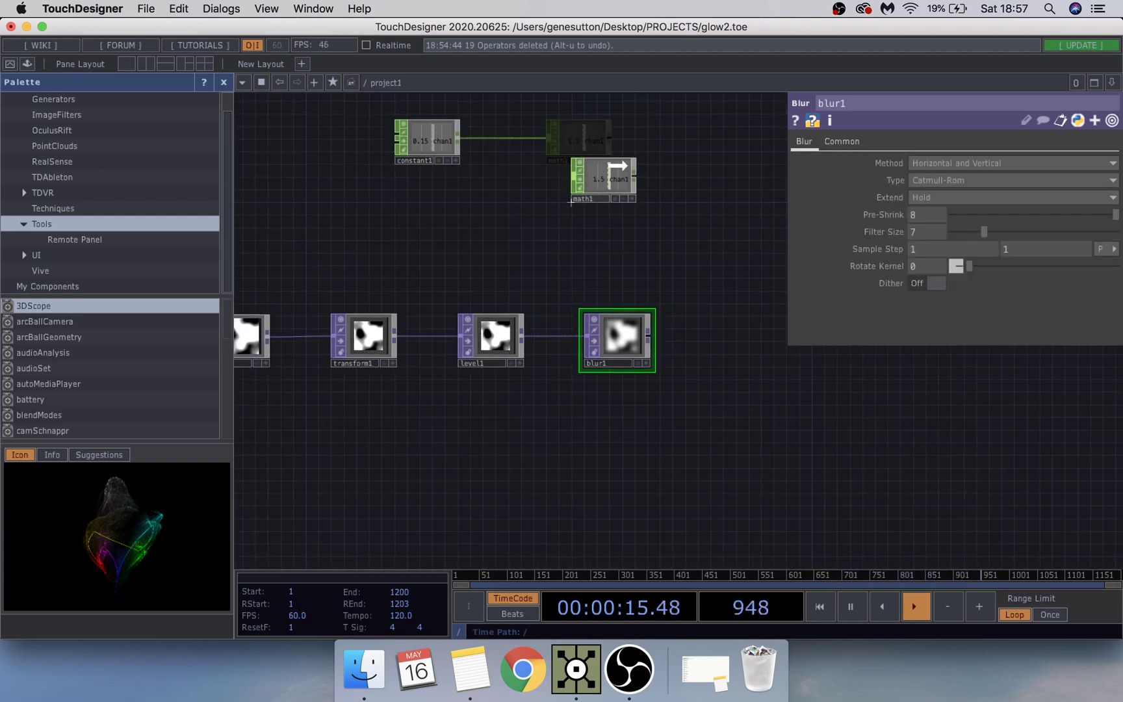
click(632, 198)
click(633, 198)
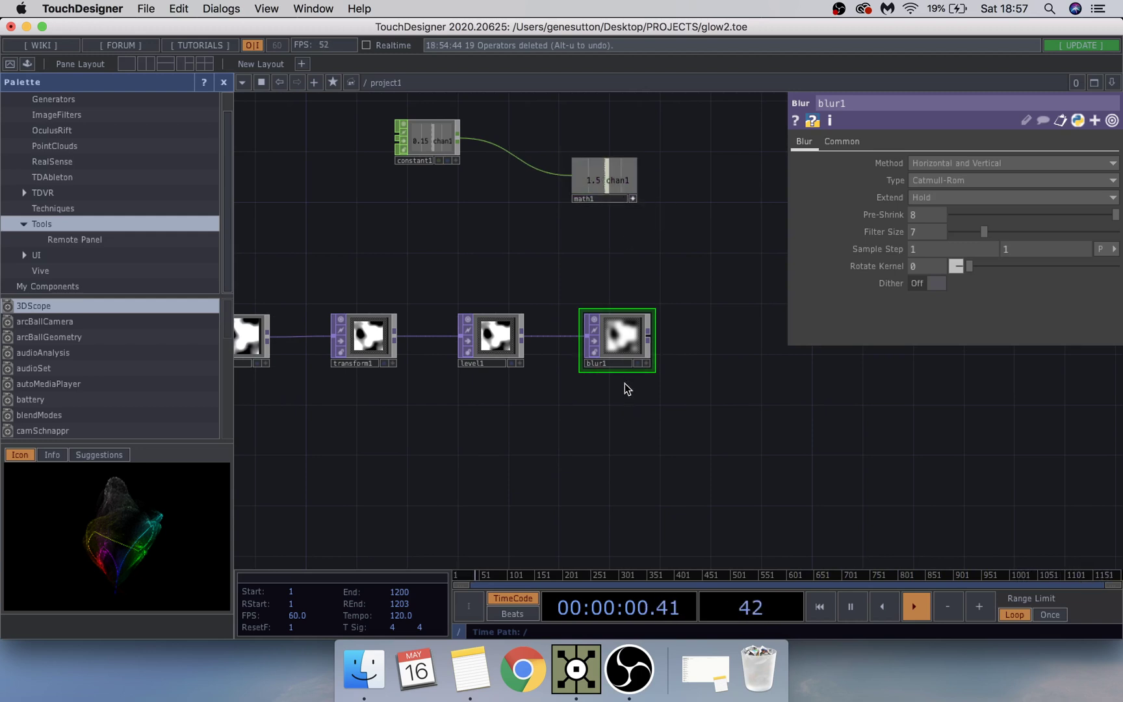
drag(608, 185, 884, 230)
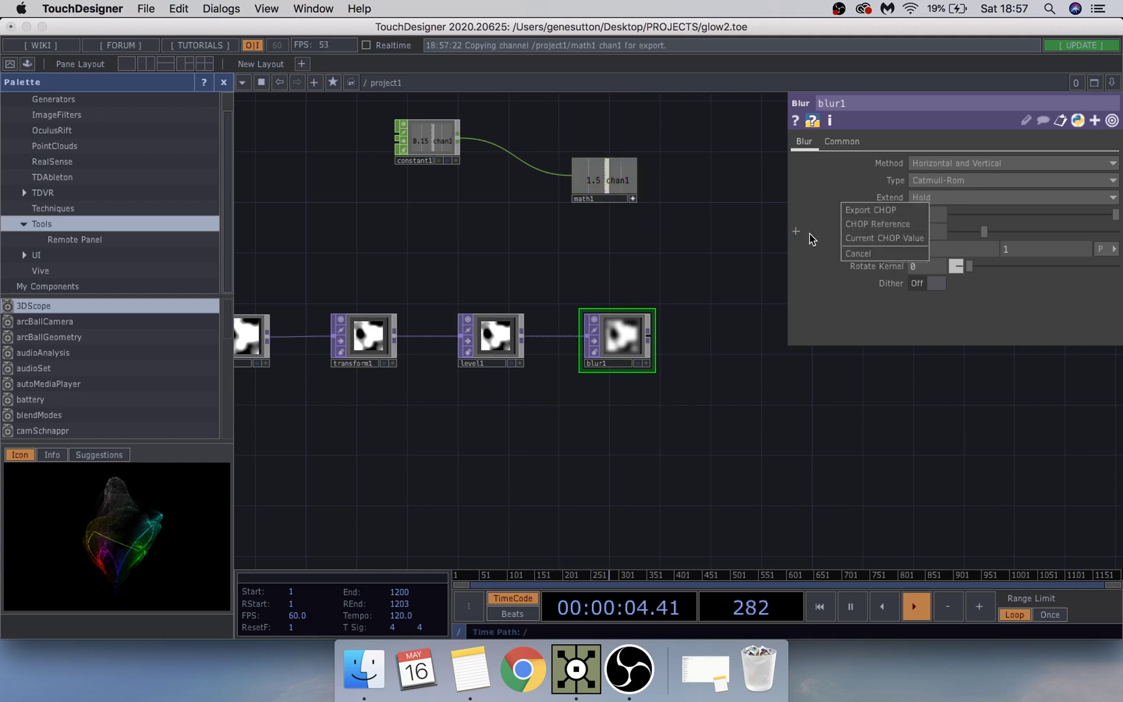
click(865, 225)
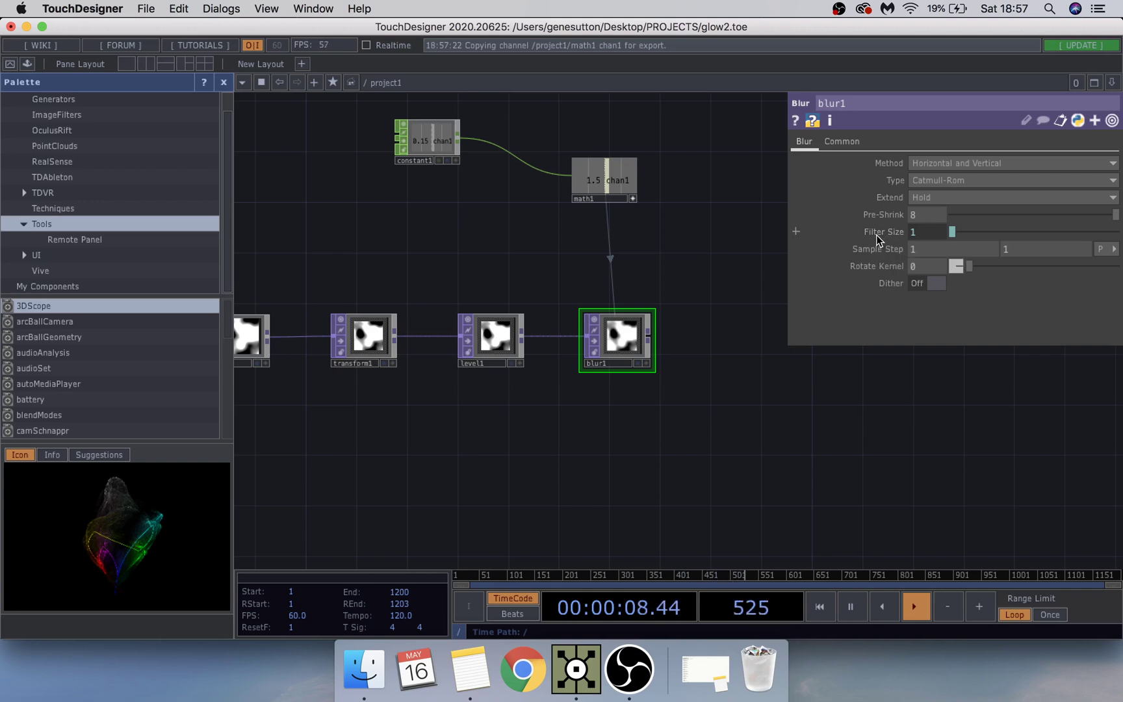
Step: Extend the Filter Size expression of blur1 to op('math1')['chan1'] *8
click(880, 232)
mouse_move(1027, 251)
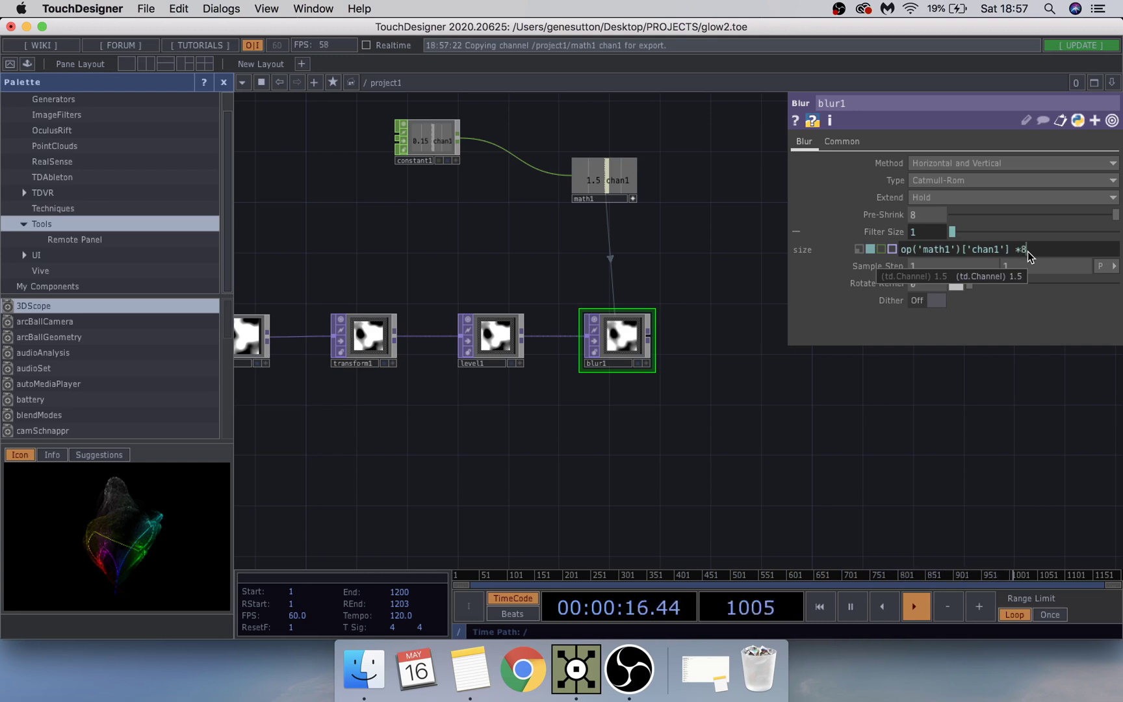
key(Return)
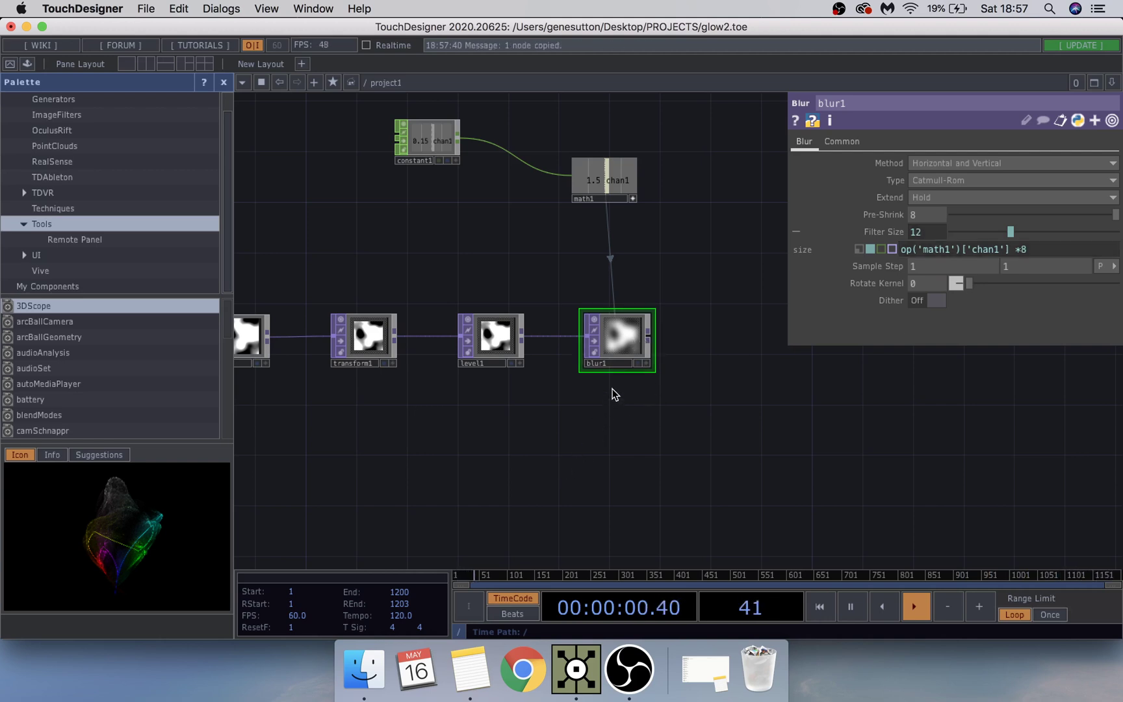
Step: Paste three copies of blur1 in a column beneath it, all fed by level1
key(super+v)
key(super+v)
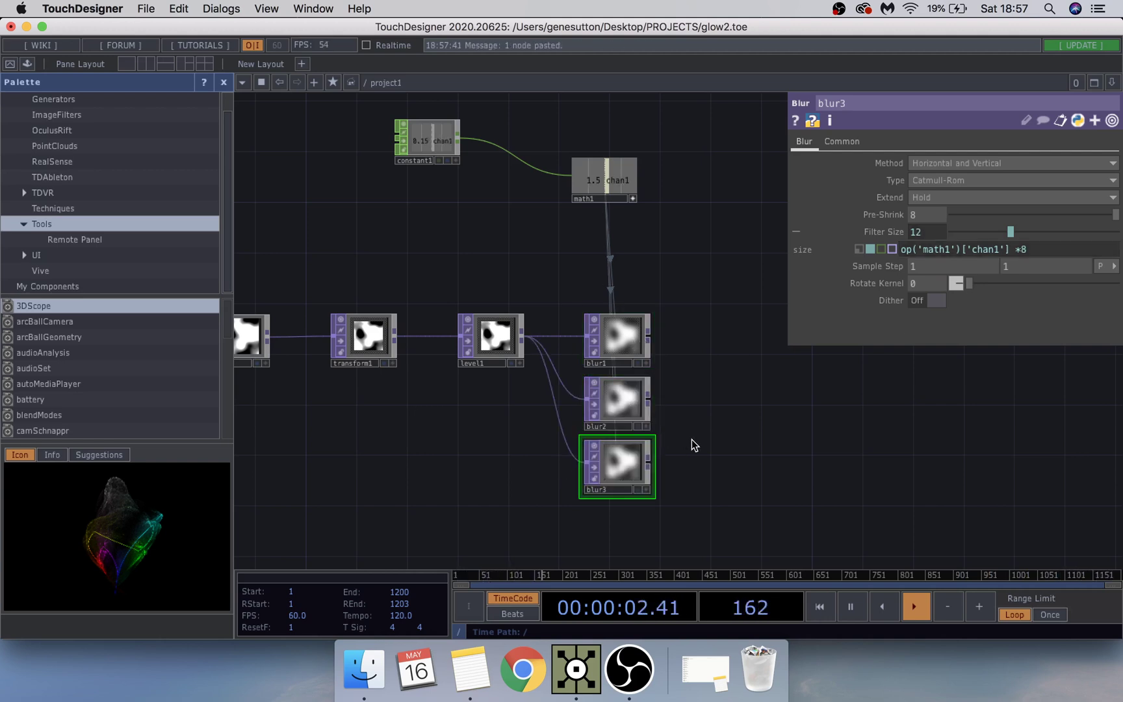
key(super+v)
scroll(699, 457, down, 5)
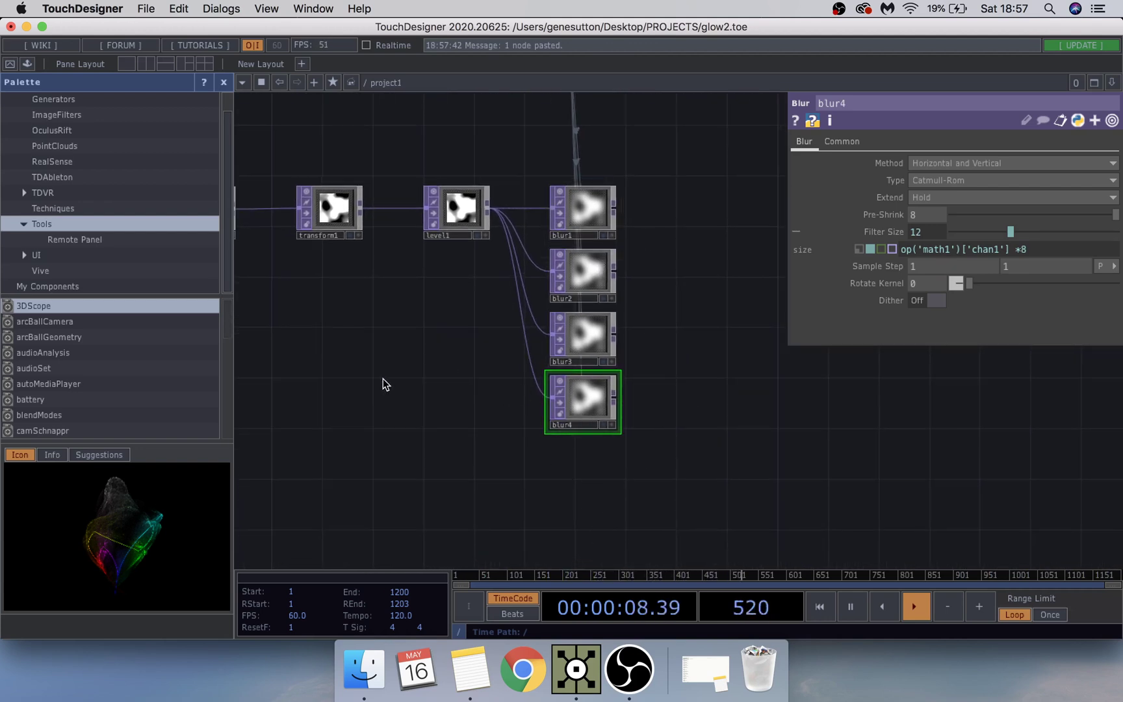
Step: Set the Pre-Shrink of blur2 to 4 and its Filter Size expression to op('math1')['chan1'] *4
click(578, 264)
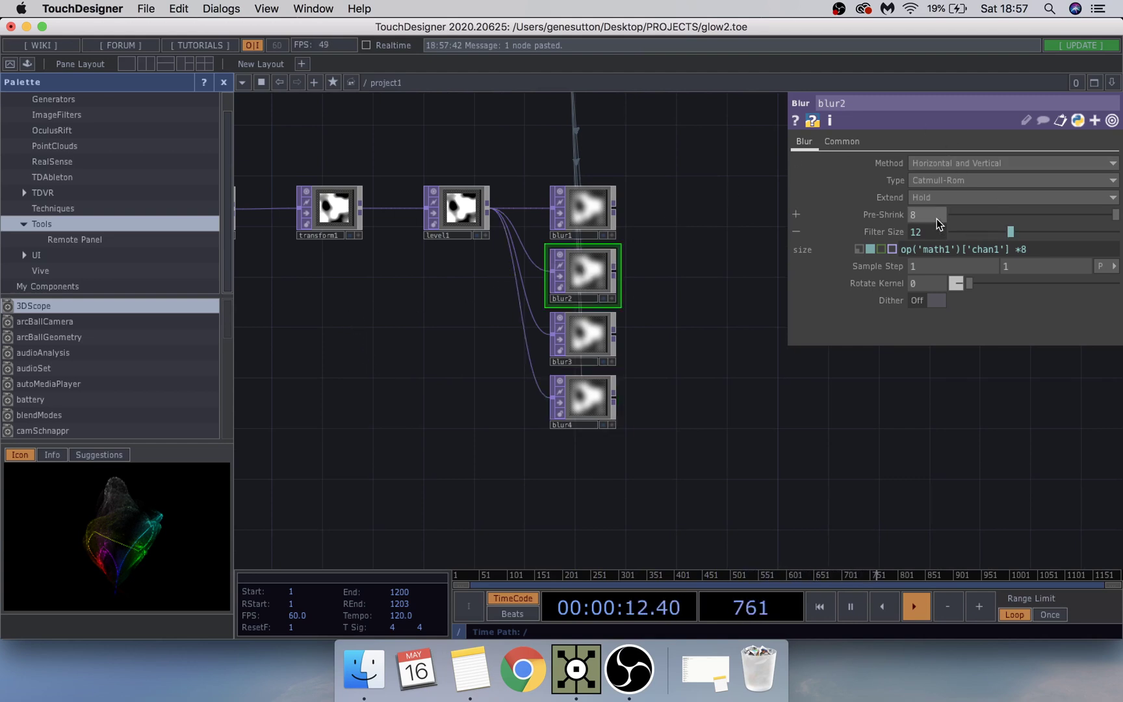
text(4)
key(Return)
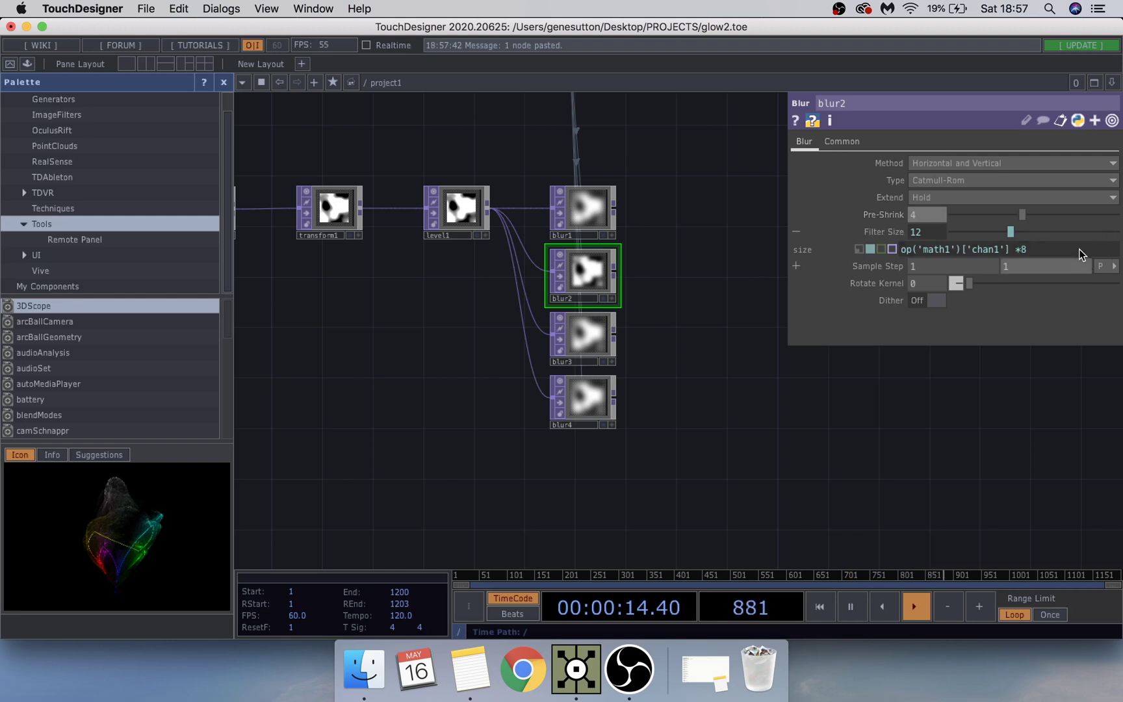
key(BackSpace)
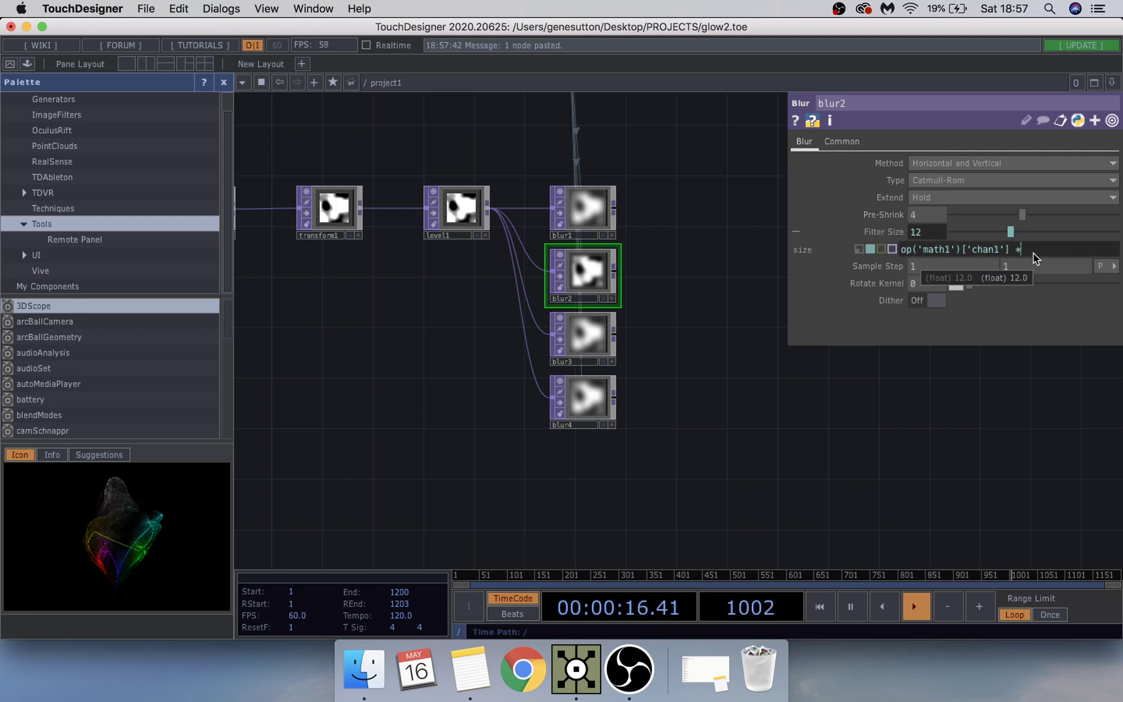
text(4)
key(Return)
Step: Set the Pre-Shrink of blur3 to 2 and its Filter Size expression to op('math1')['chan1'] *2
click(586, 333)
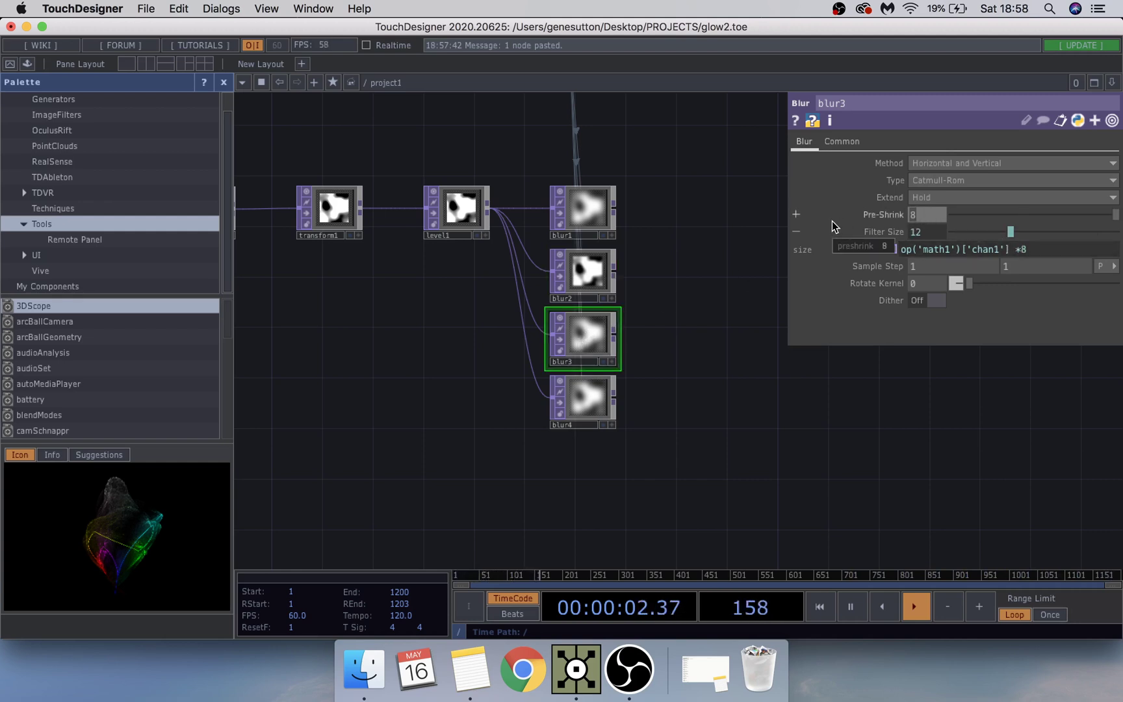
text(2)
key(Return)
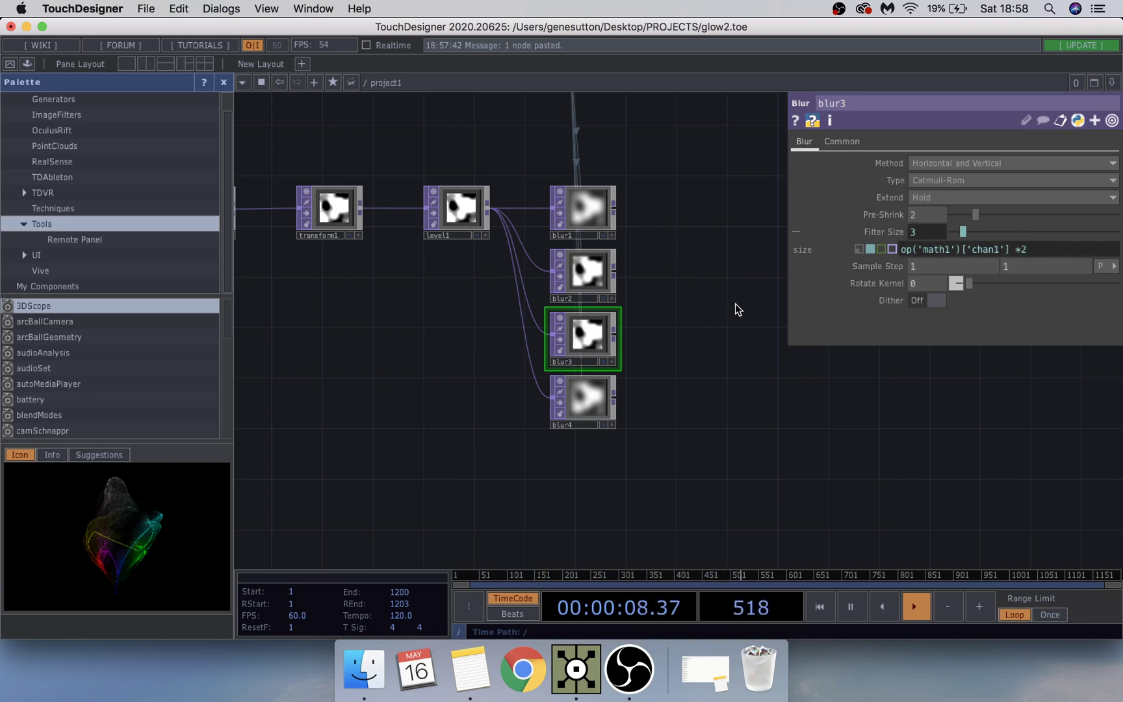
Step: Set the Pre-Shrink of blur4 to 1 and remove the multiplier from its Filter Size expression, leaving op('math1')['chan1']
click(581, 405)
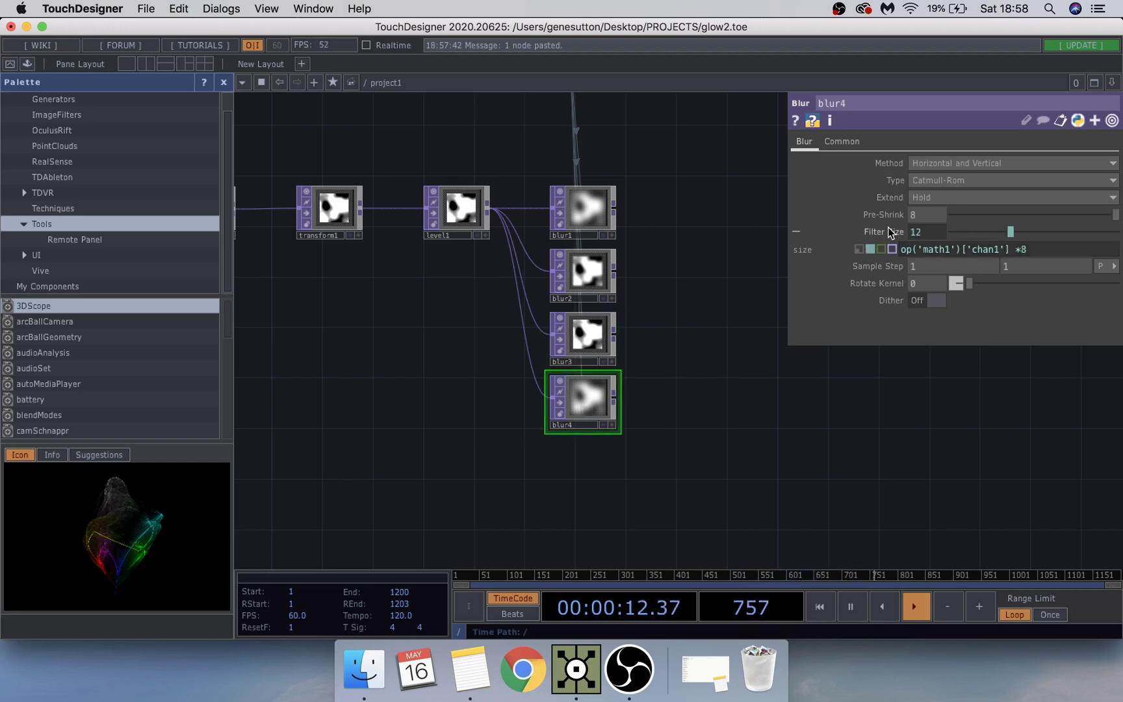
text(1)
key(Return)
key(BackSpace)
key(BackSpace)
key(BackSpace)
click(605, 389)
Step: Separate blur1 from the group of blur2, blur3 and blur4 with a vertical gap, keeping blur1 level with level1
drag(692, 403, 596, 411)
drag(473, 219, 481, 193)
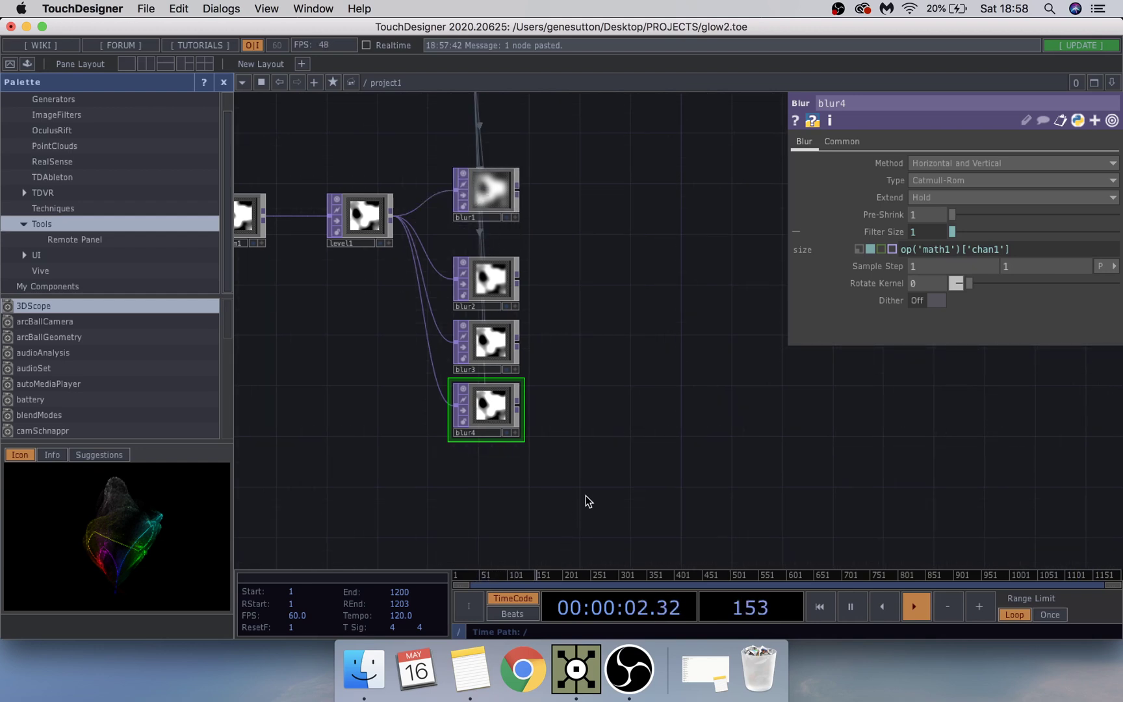
drag(598, 492, 596, 434)
right_drag(531, 428, 464, 194)
drag(476, 220, 473, 271)
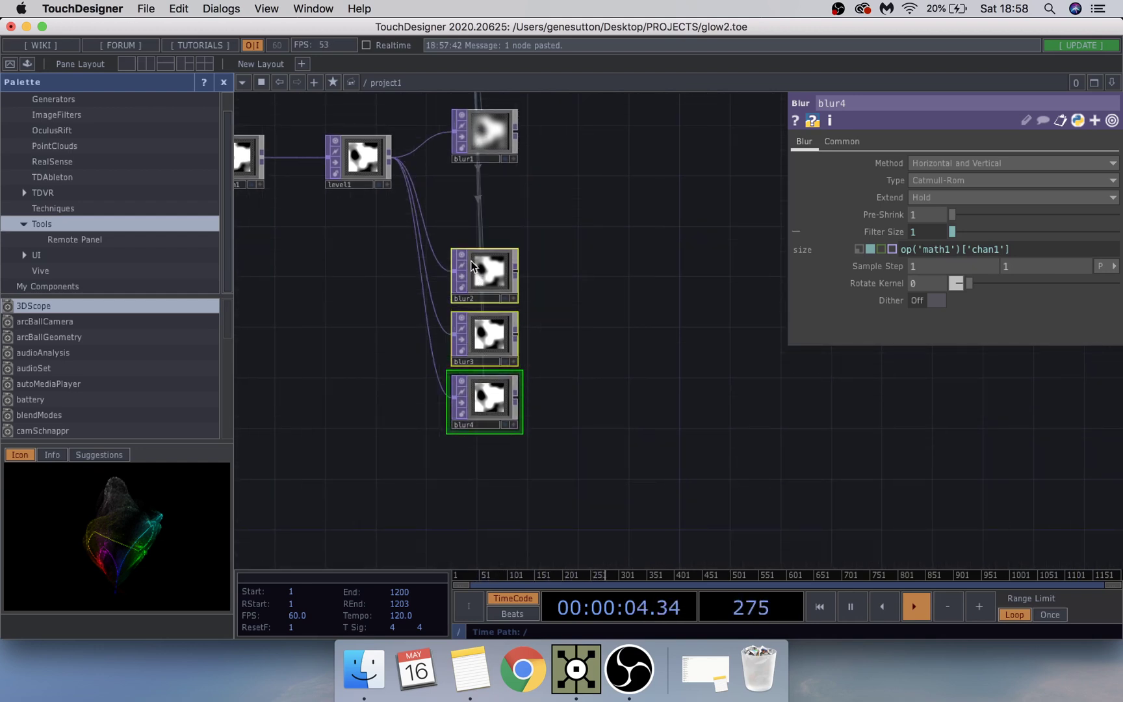
drag(452, 174, 452, 188)
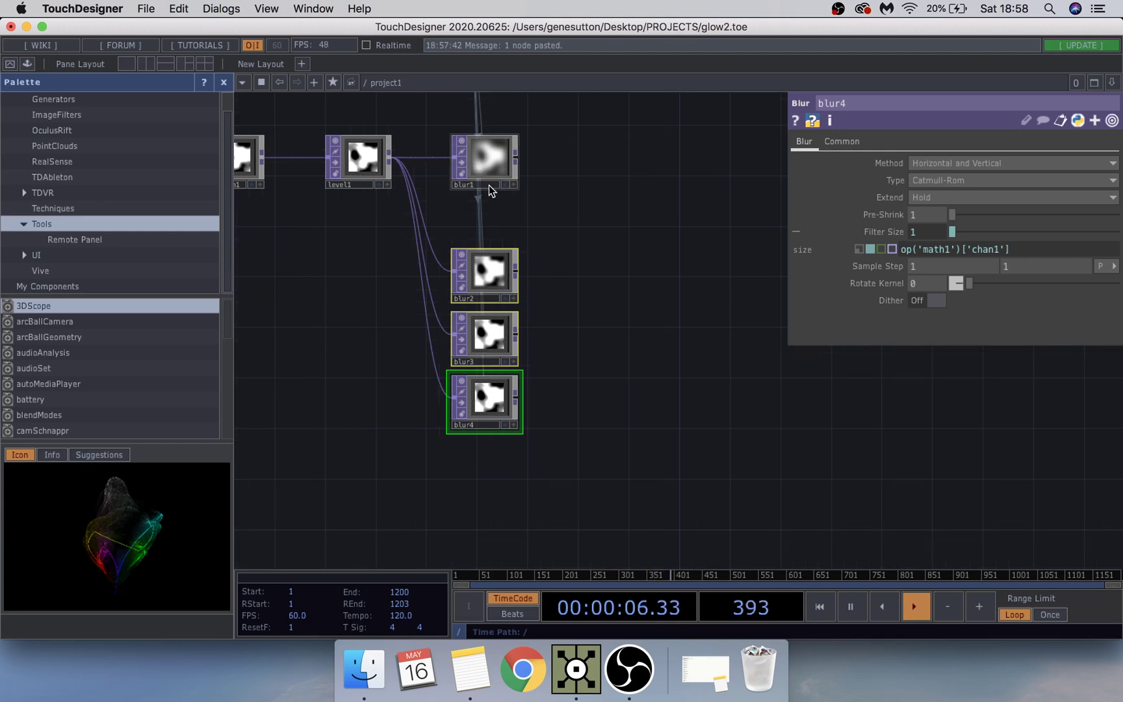
Step: Add a Composite TOP in the empty area to the right of blur2, blur3 and blur4
click(617, 477)
right_drag(566, 499, 490, 267)
click(667, 350)
key(Tab)
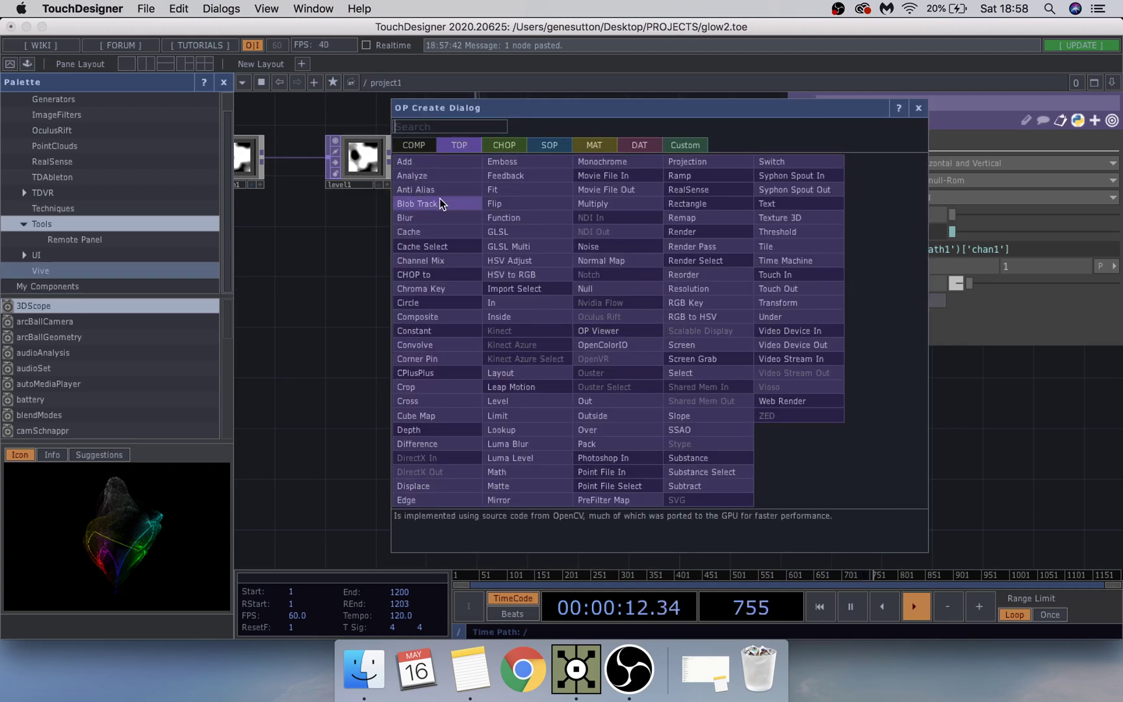
text(comp)
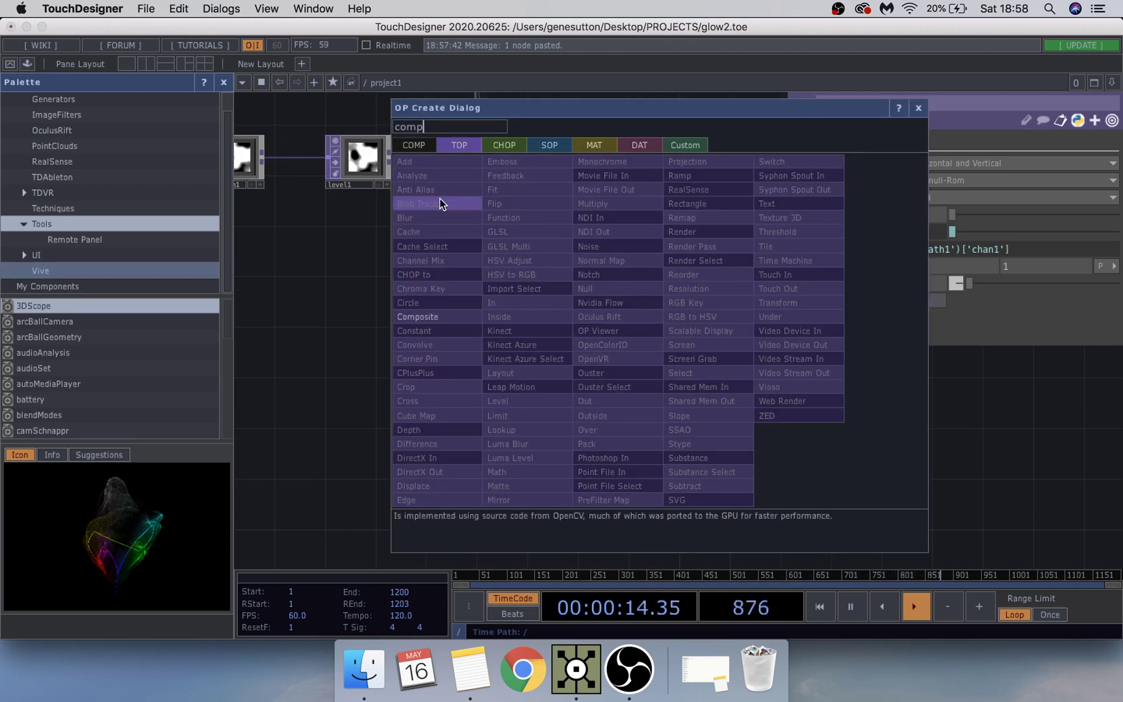
click(437, 315)
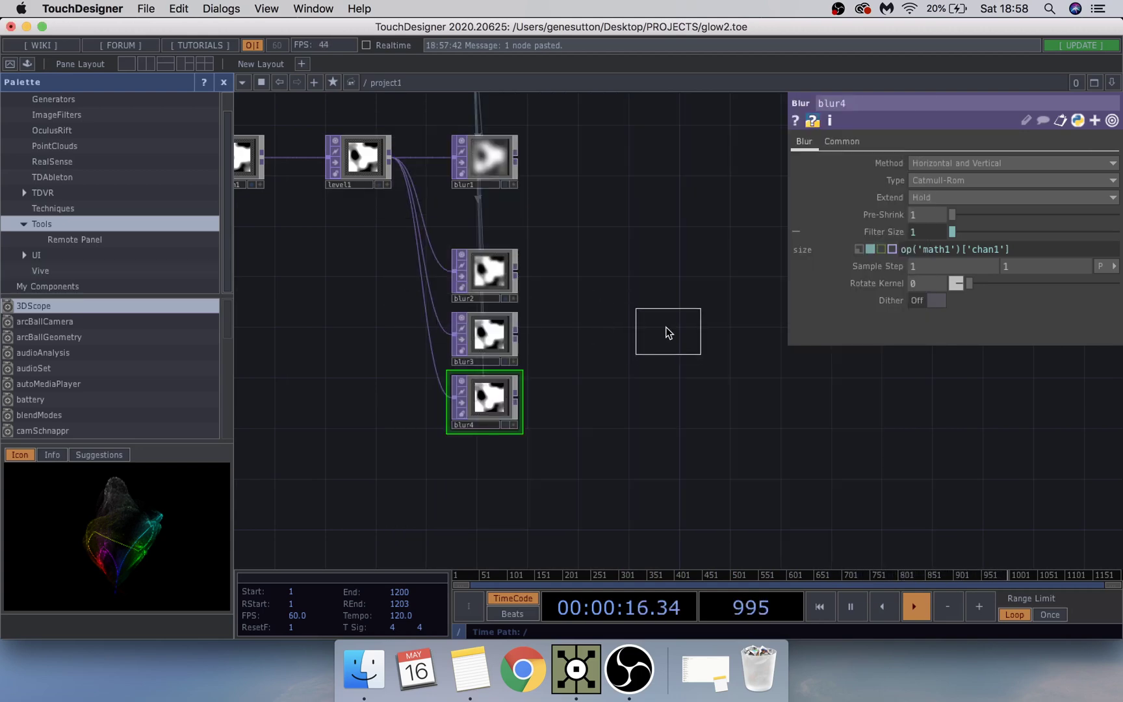
click(664, 325)
Step: Connect blur2, blur3 and blur4 together as inputs of comp1
right_drag(572, 479, 449, 247)
drag(515, 278, 627, 327)
drag(651, 235, 640, 260)
key(Tab)
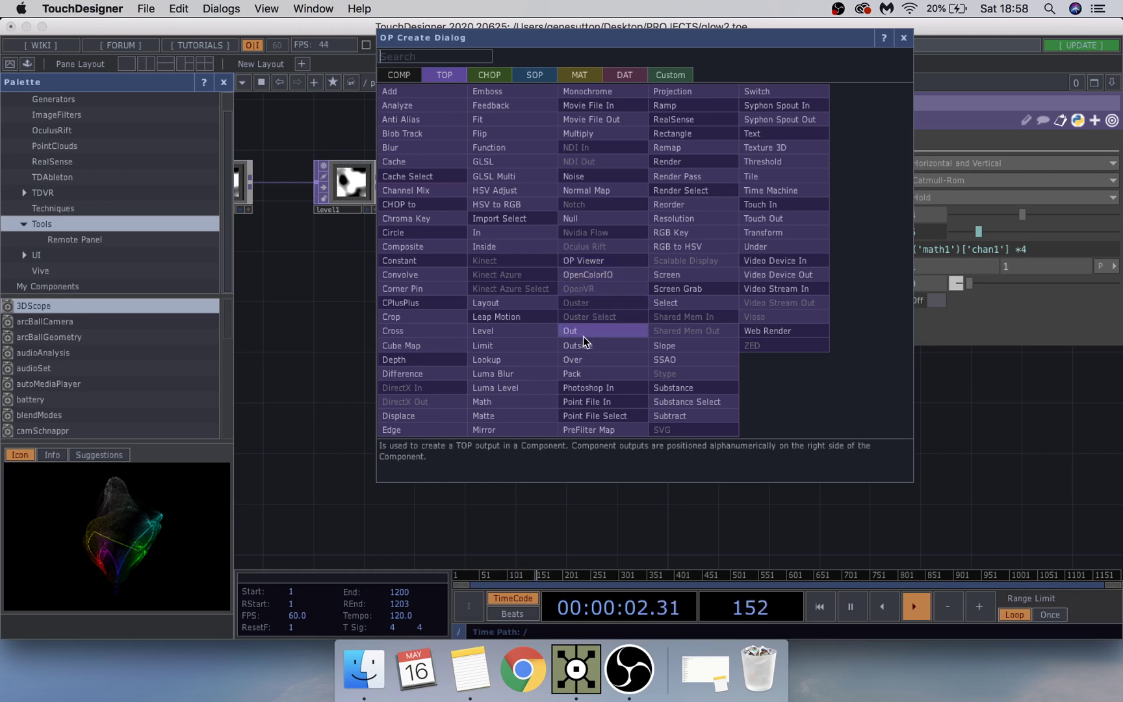
key(Escape)
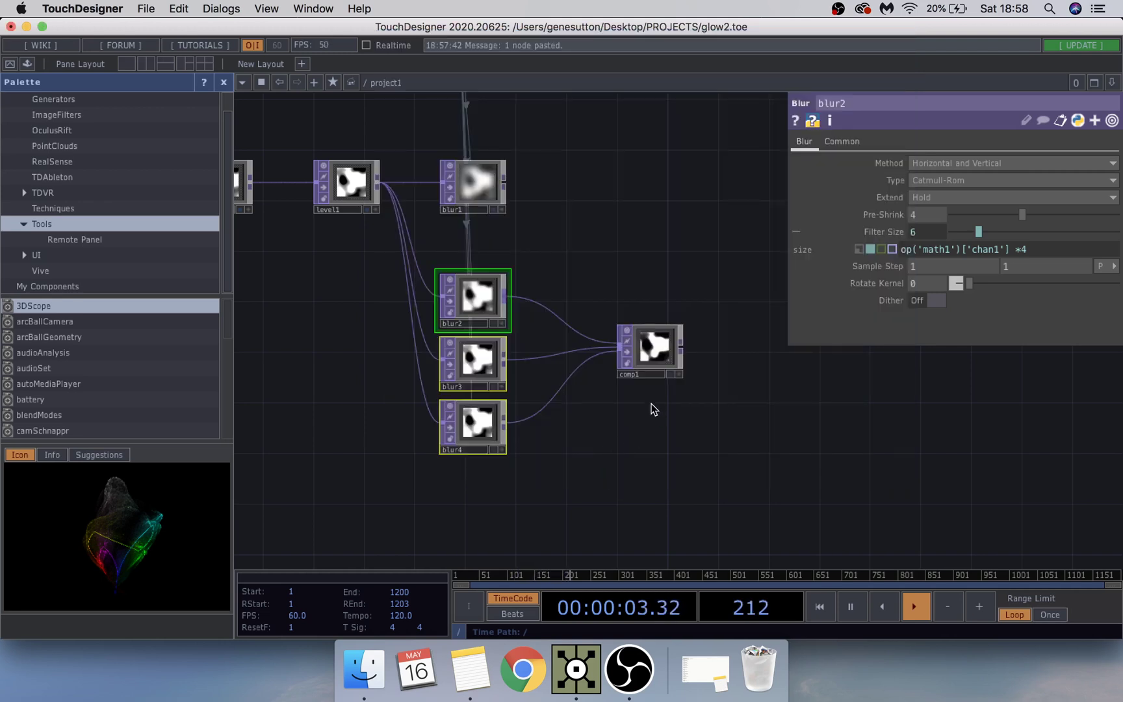
Step: Set the Operation of comp1 to Screen
click(677, 334)
click(941, 231)
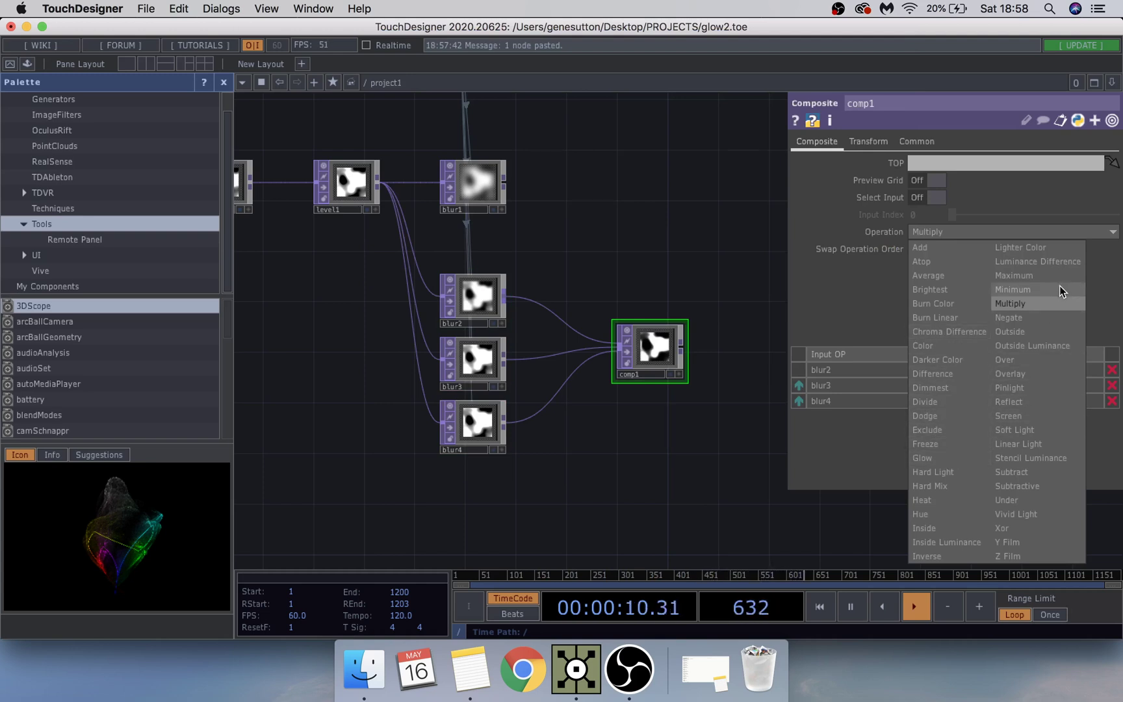
click(1007, 415)
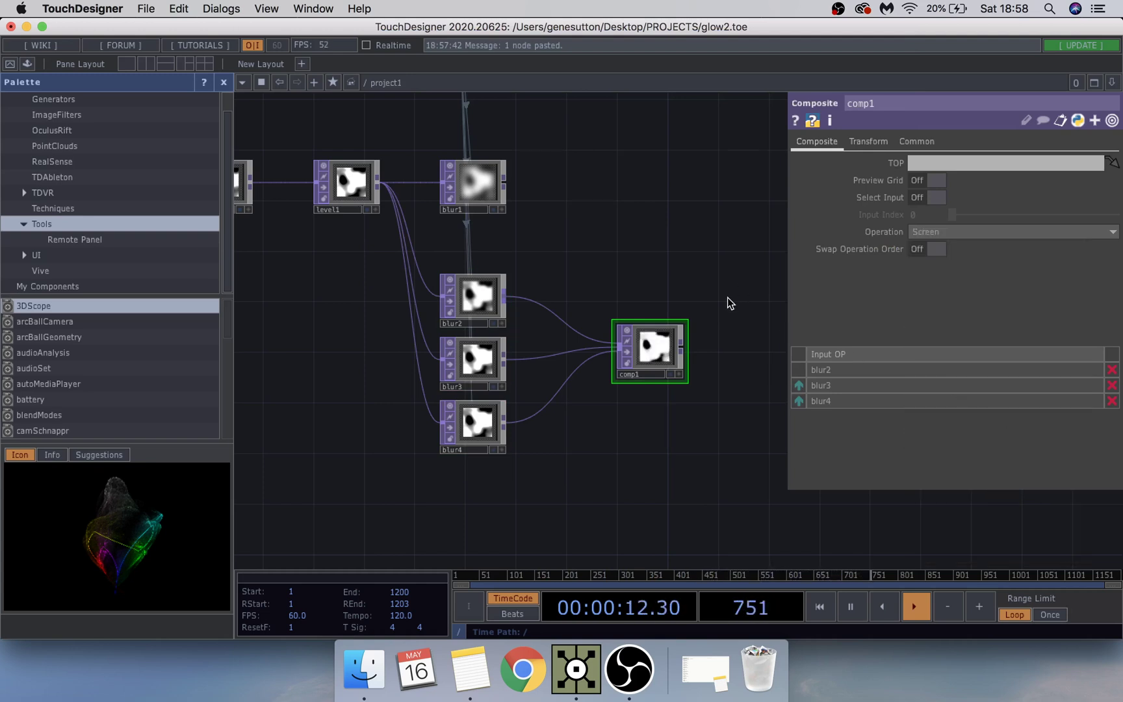
Step: Add an Add TOP fed by blur1's output and connect comp1 as its second input
drag(633, 252, 537, 251)
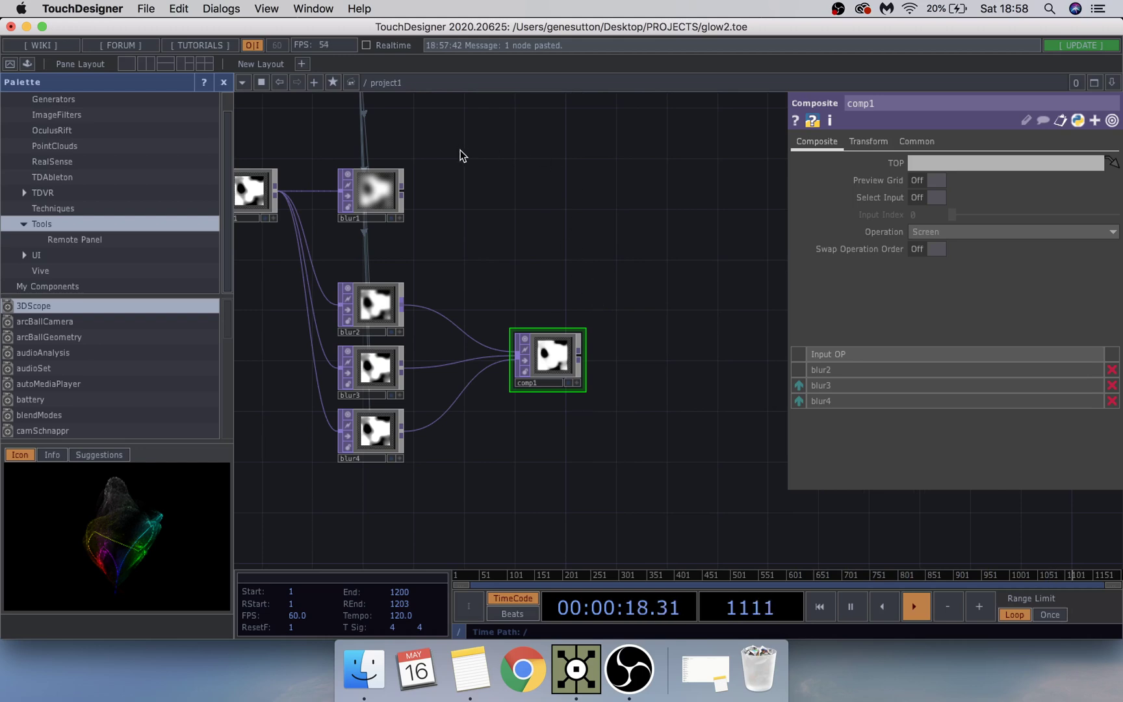
right_click(405, 201)
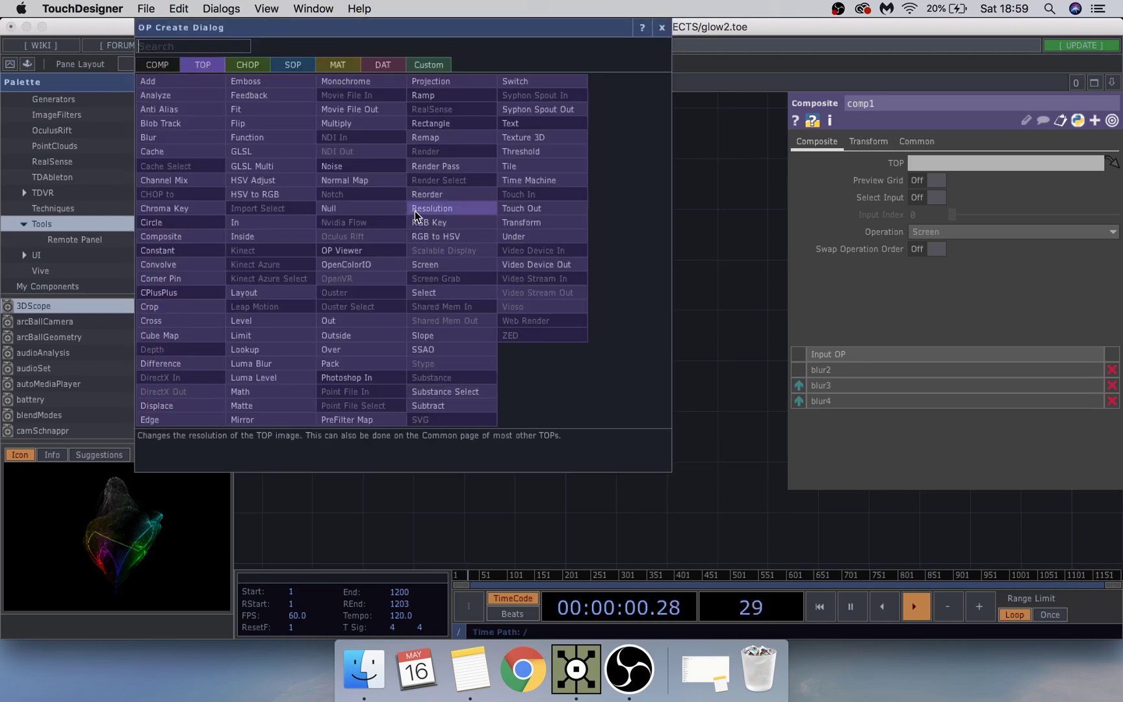
click(205, 85)
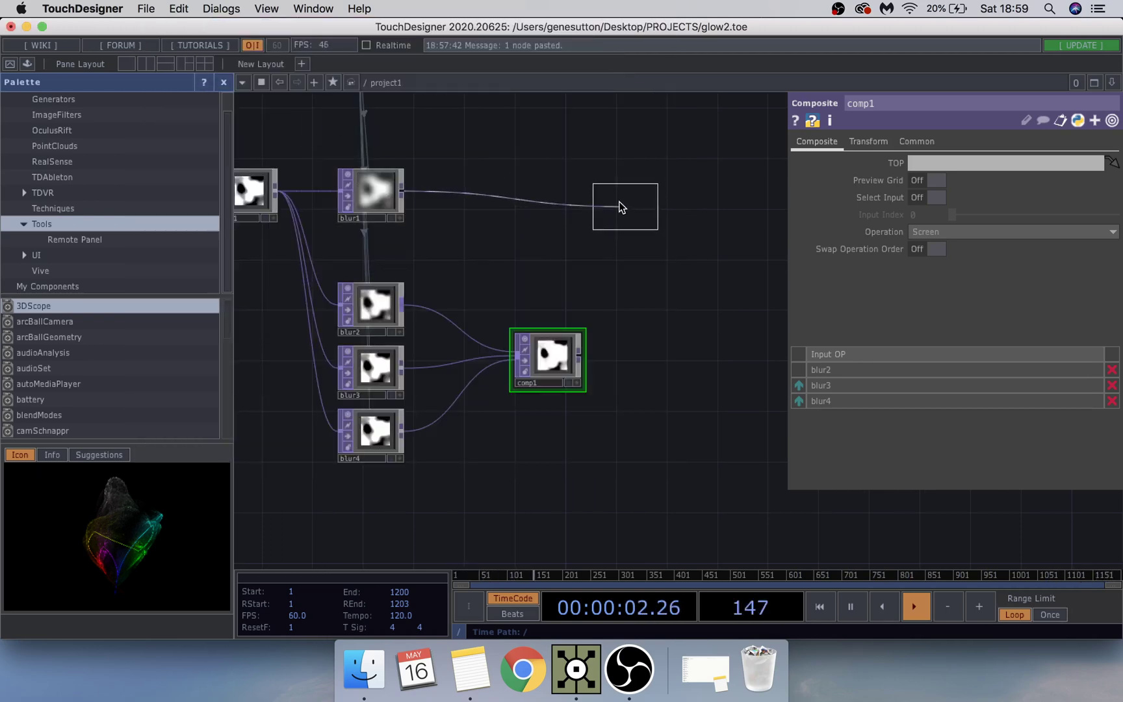
click(621, 194)
drag(641, 283, 632, 297)
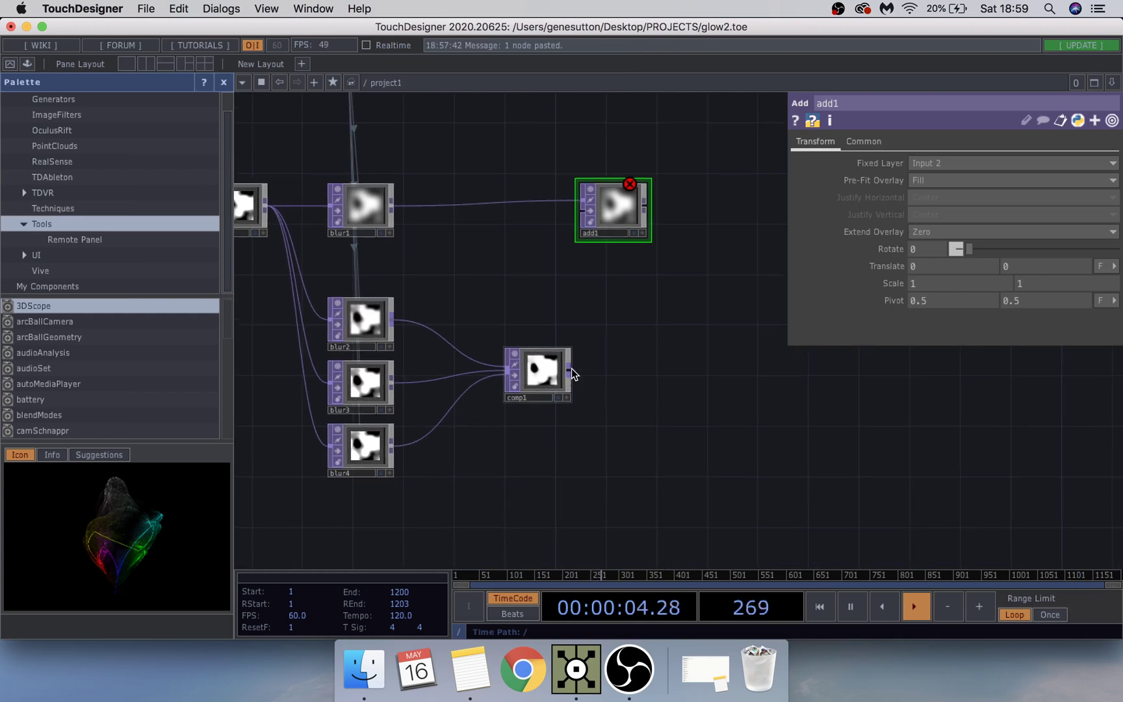
drag(619, 195, 646, 208)
drag(570, 365, 658, 225)
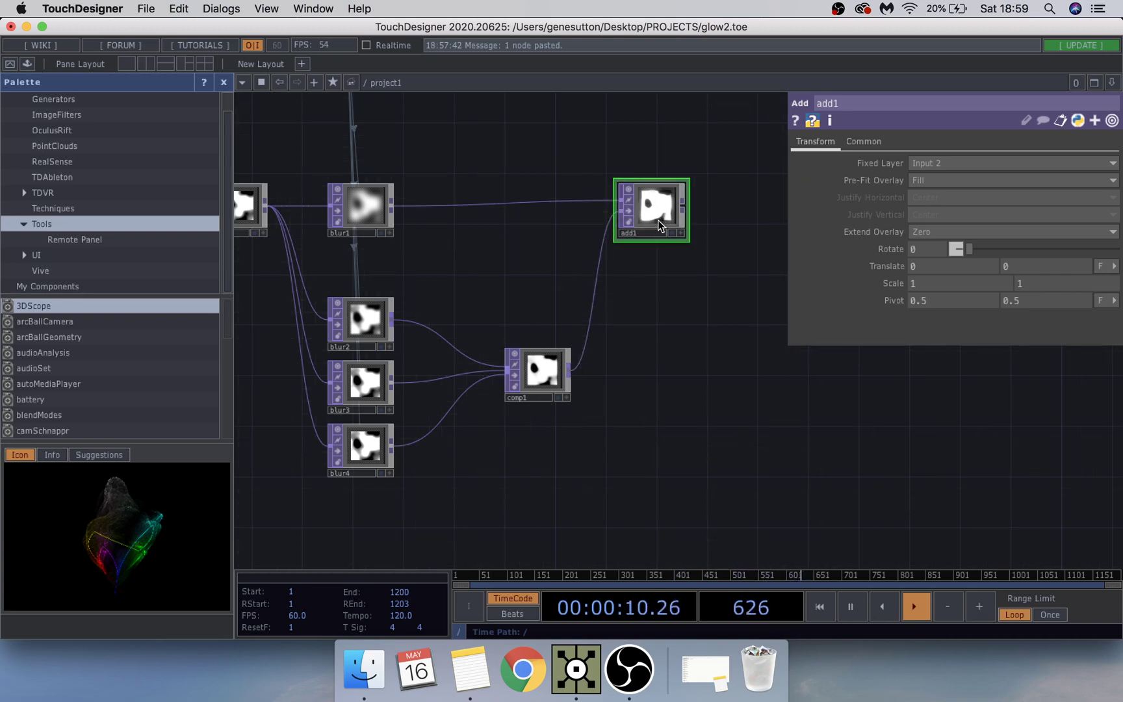
Step: Add a Lookup TOP fed by the output of add1
scroll(617, 293, right, 5)
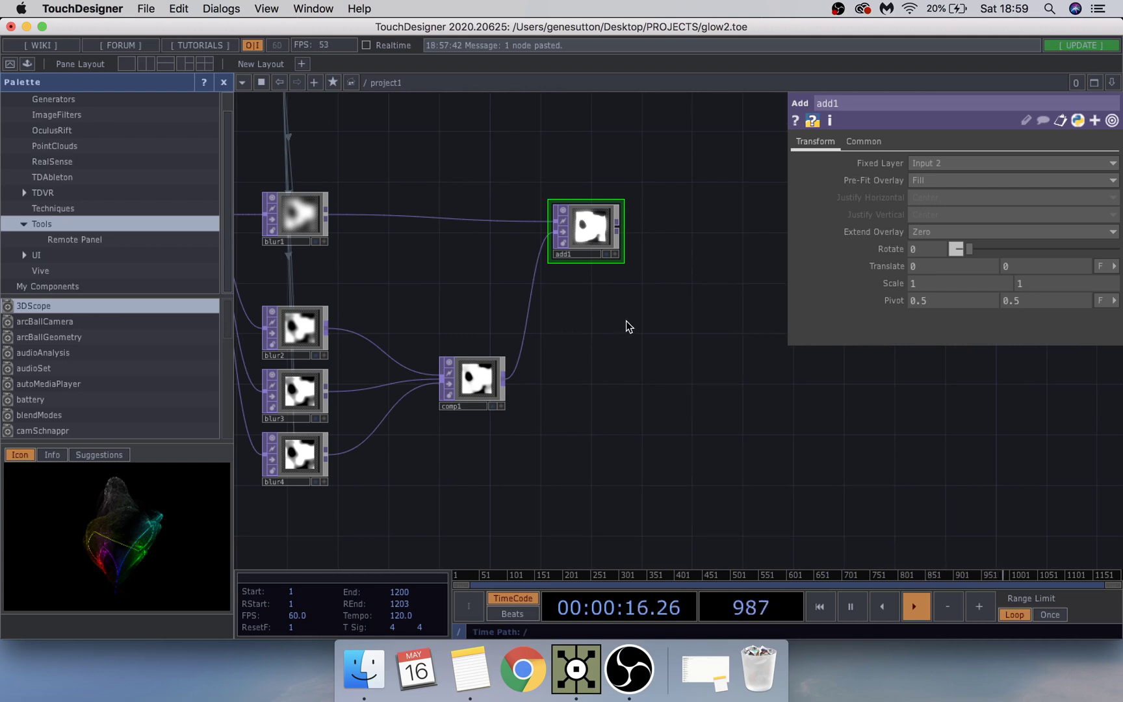
scroll(622, 343, up, 3)
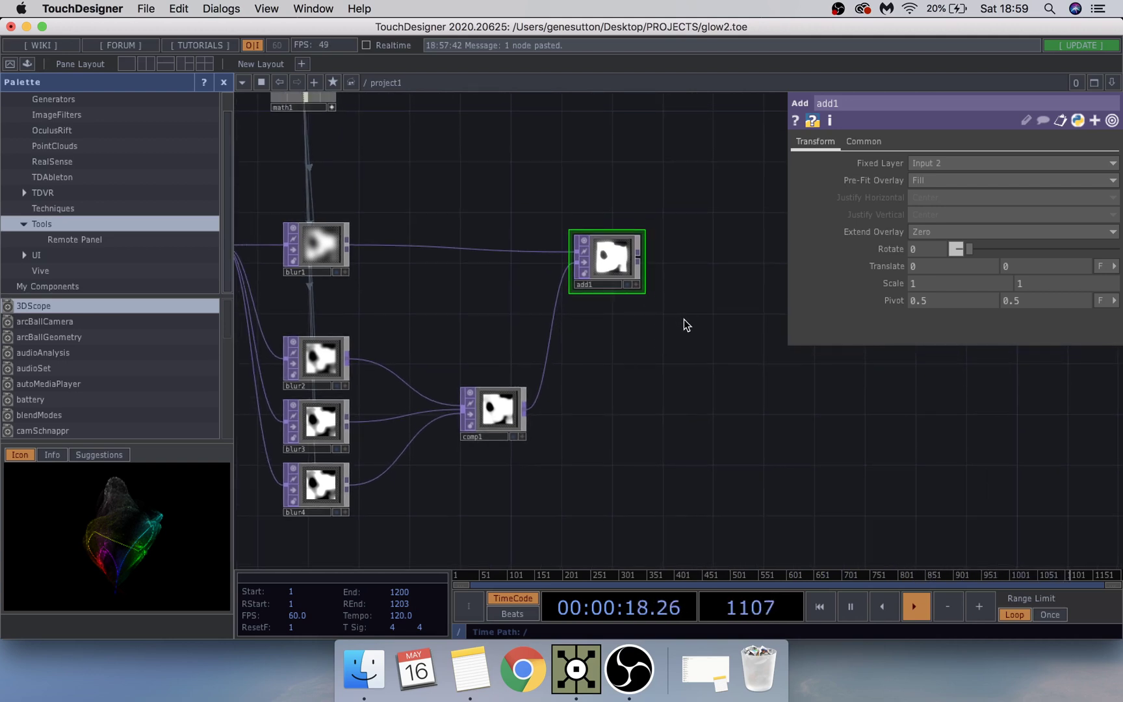
middle_drag(684, 319, 661, 345)
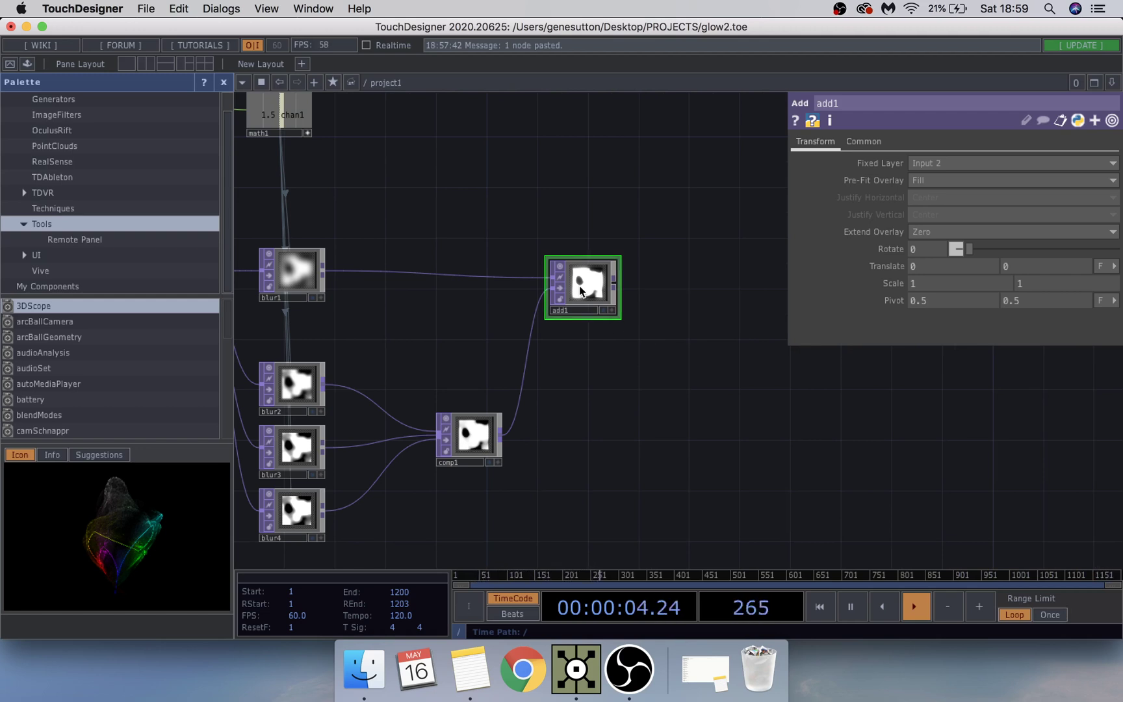
drag(691, 410, 555, 397)
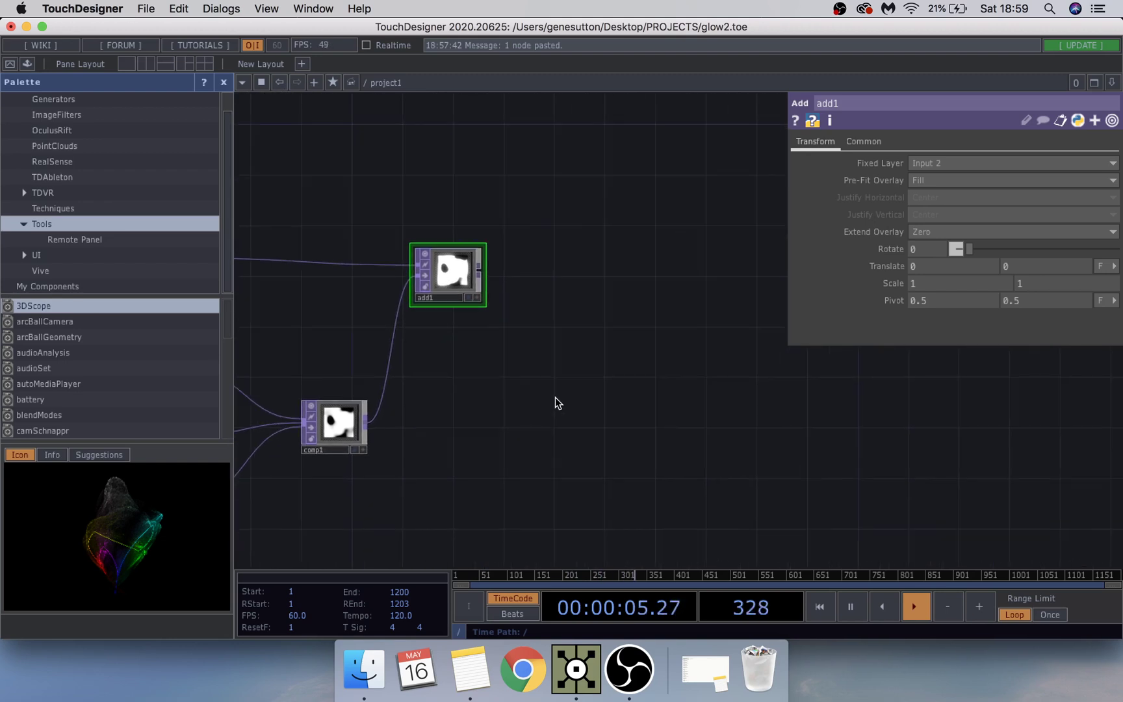
right_click(480, 278)
text(look)
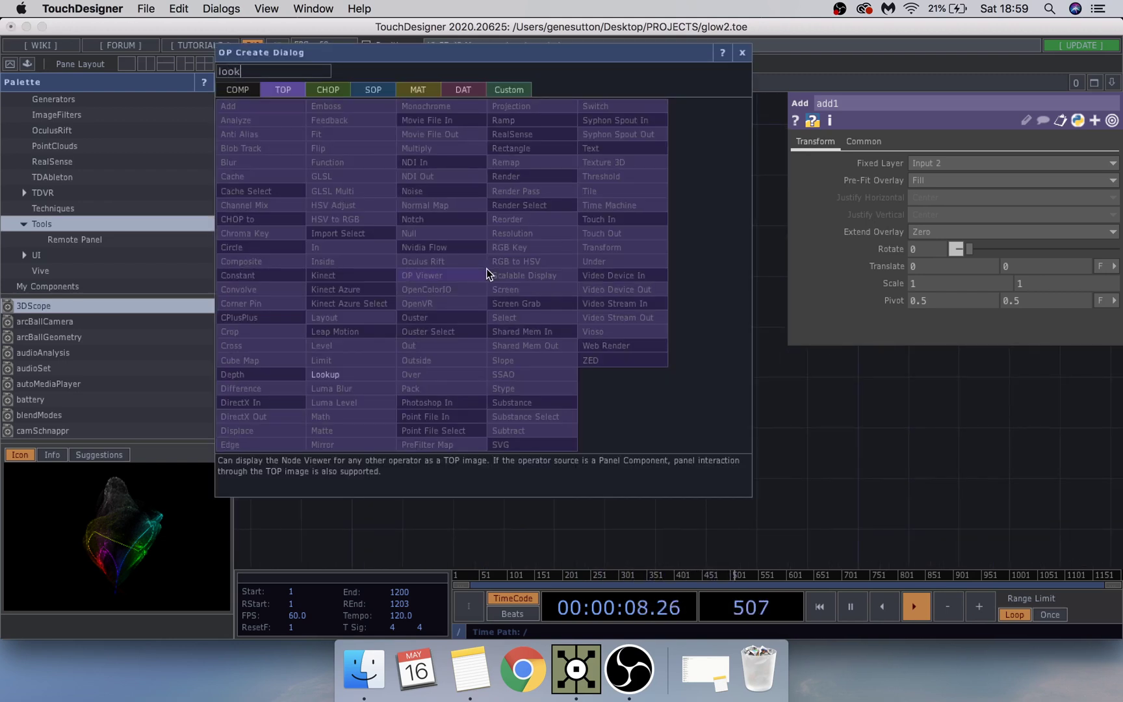
click(345, 374)
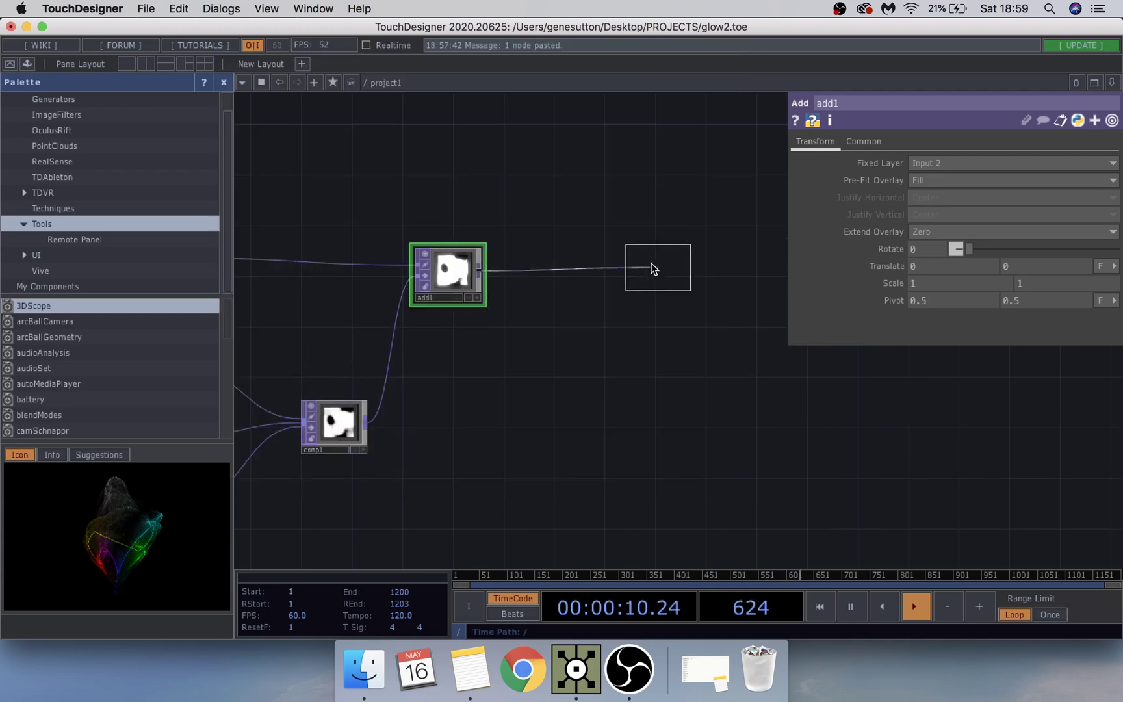
click(585, 273)
Step: Add a Transform TOP fed by the output of lookup1
drag(649, 371, 540, 367)
right_click(515, 264)
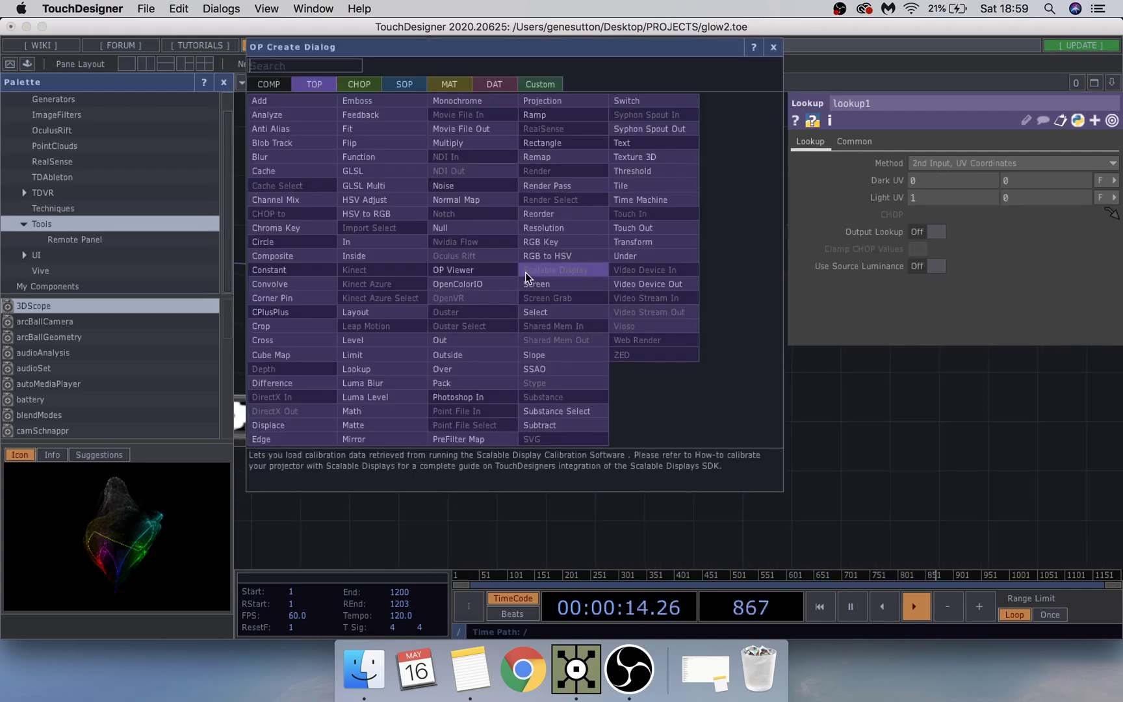
text(tr)
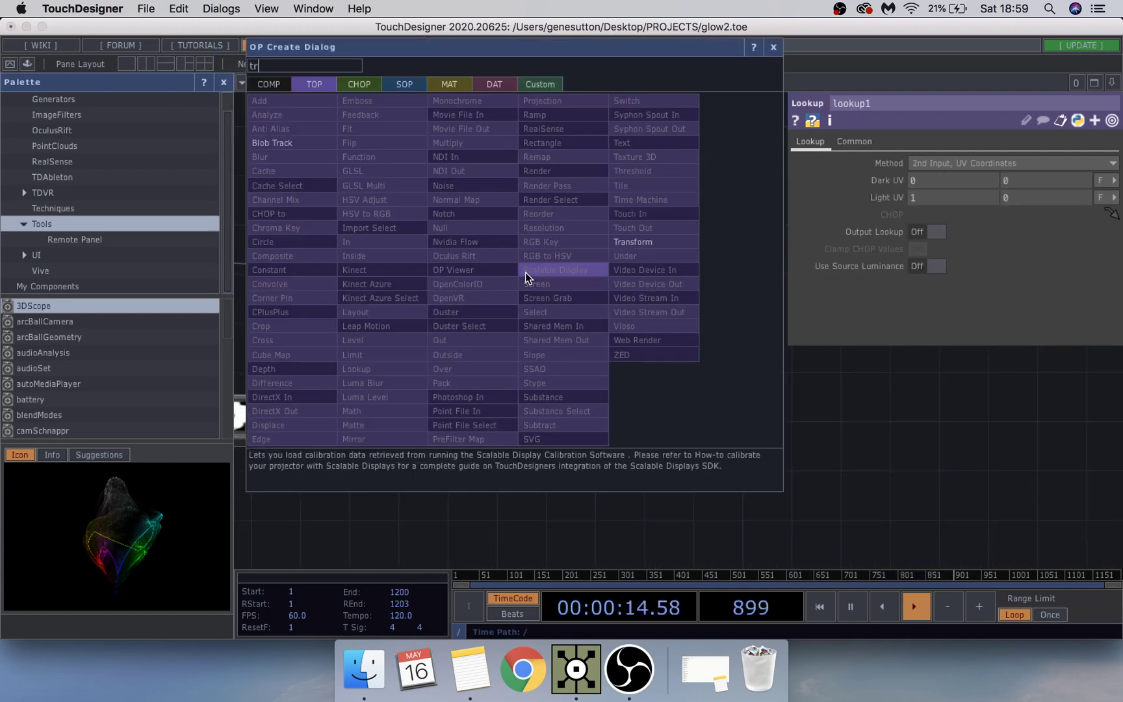
click(632, 242)
click(601, 273)
Step: Add a Level TOP fed by the output of transform2
right_click(635, 266)
text(le)
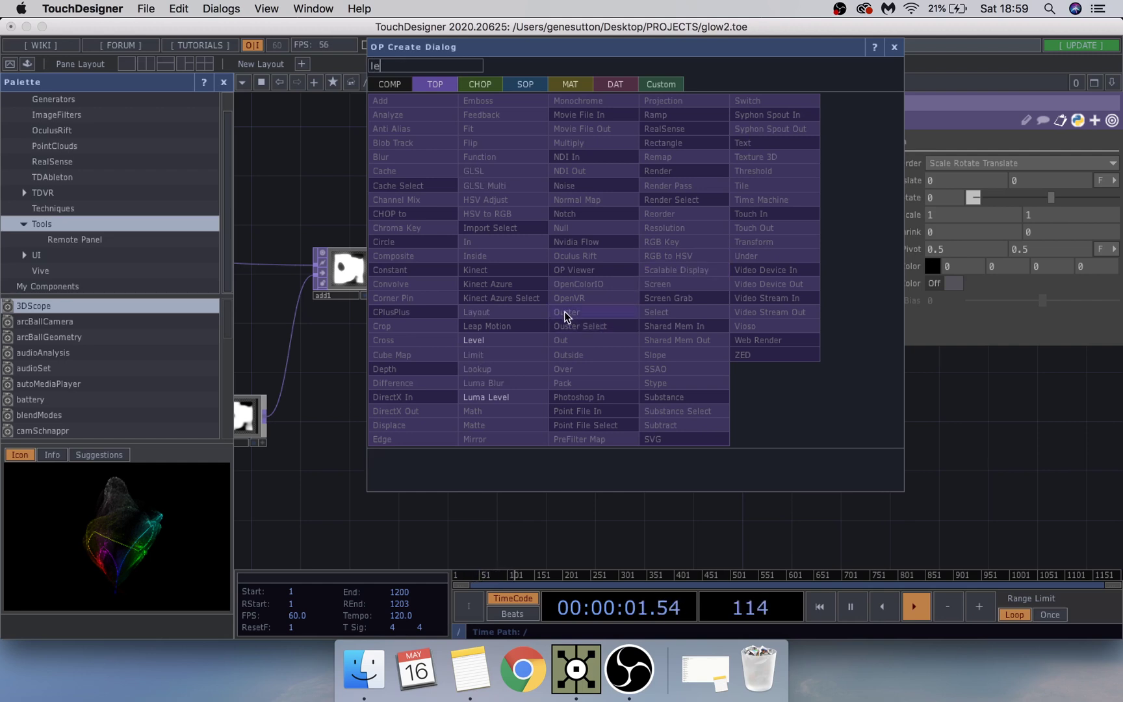
click(508, 342)
click(725, 293)
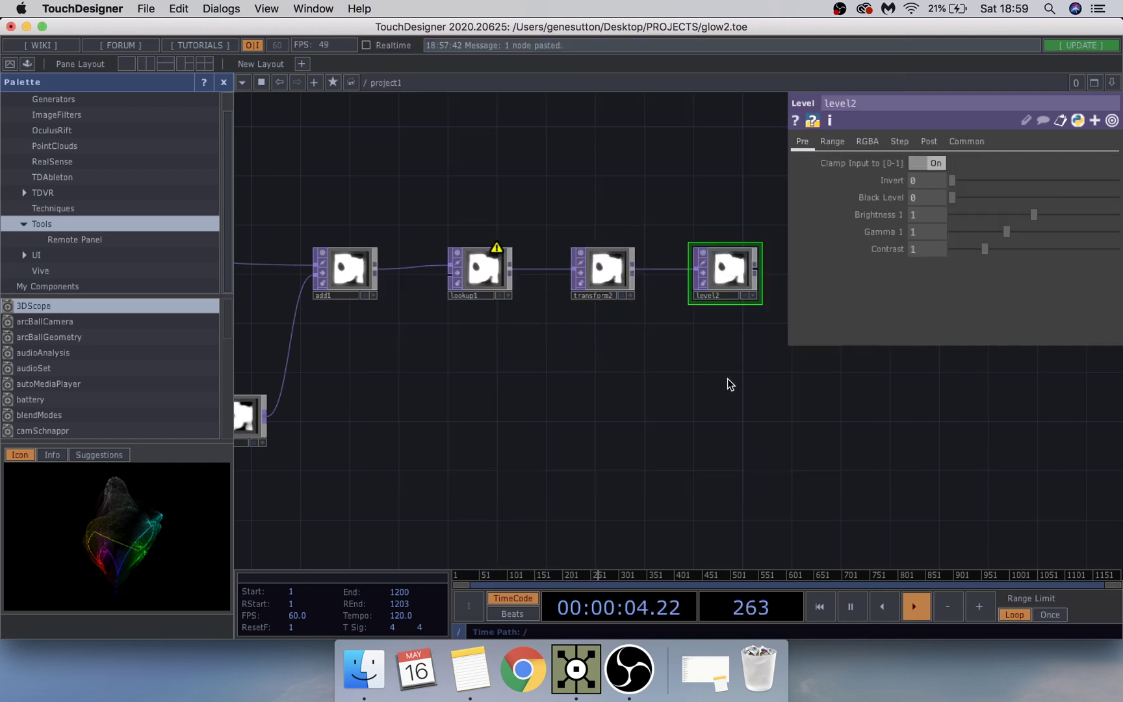
Step: Add a Null TOP after level2, level with the rest of the chain, and rename it bg
drag(673, 373, 512, 369)
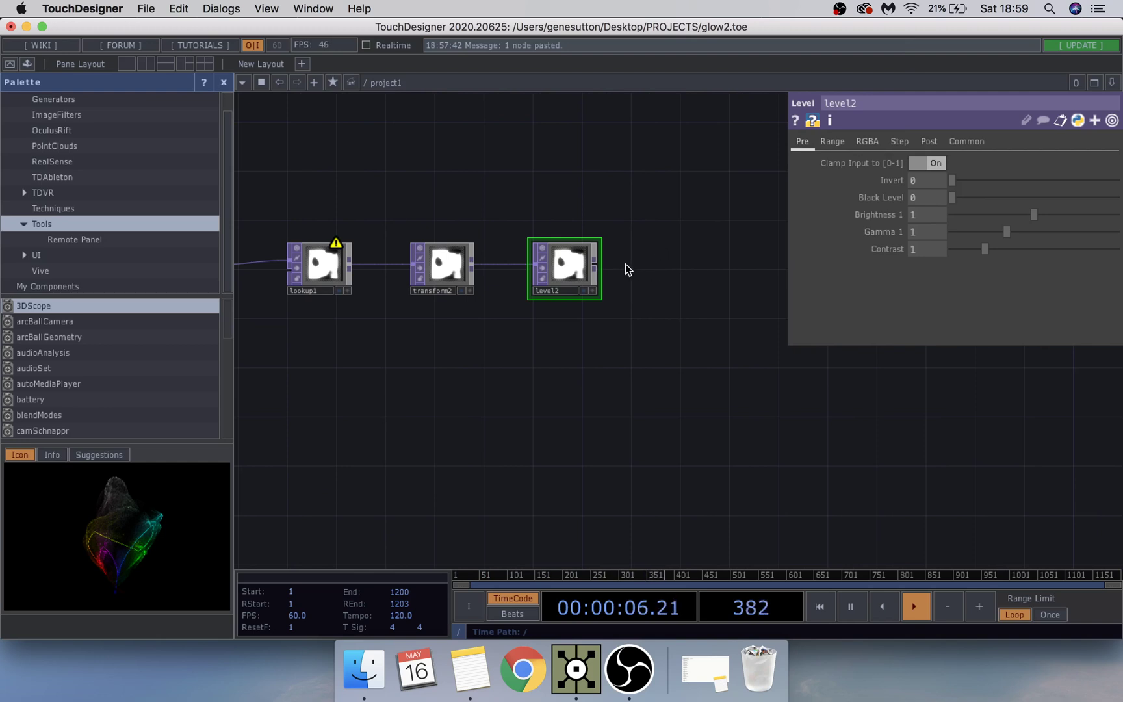
right_click(600, 264)
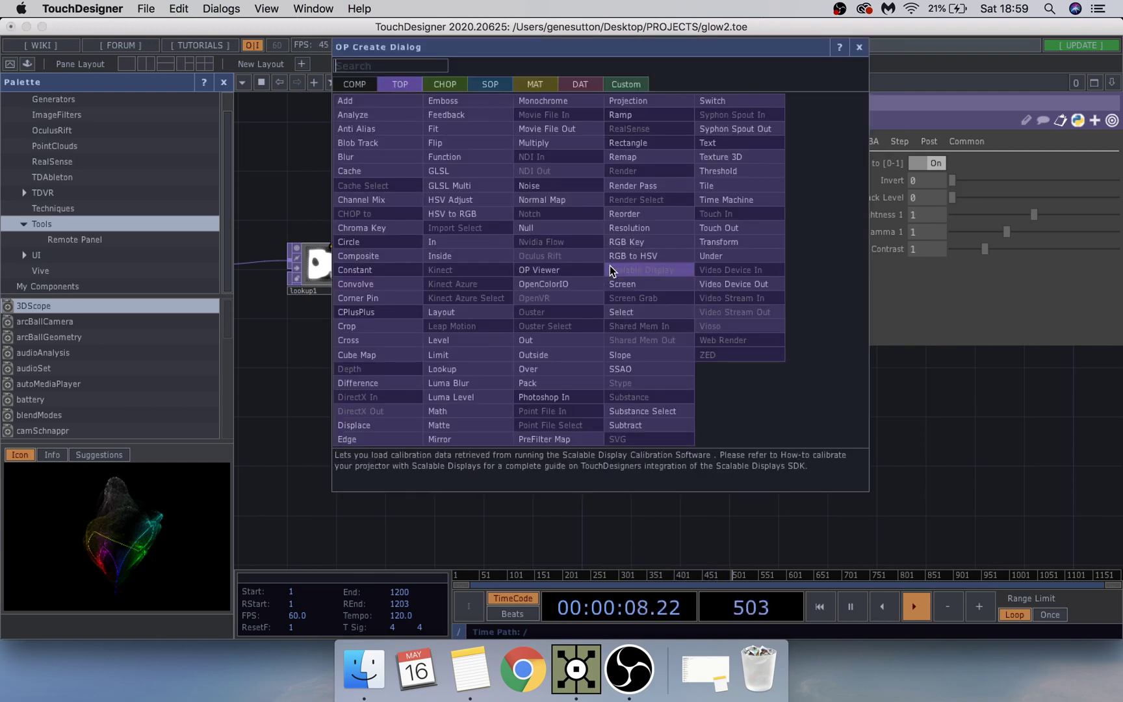
text(nu)
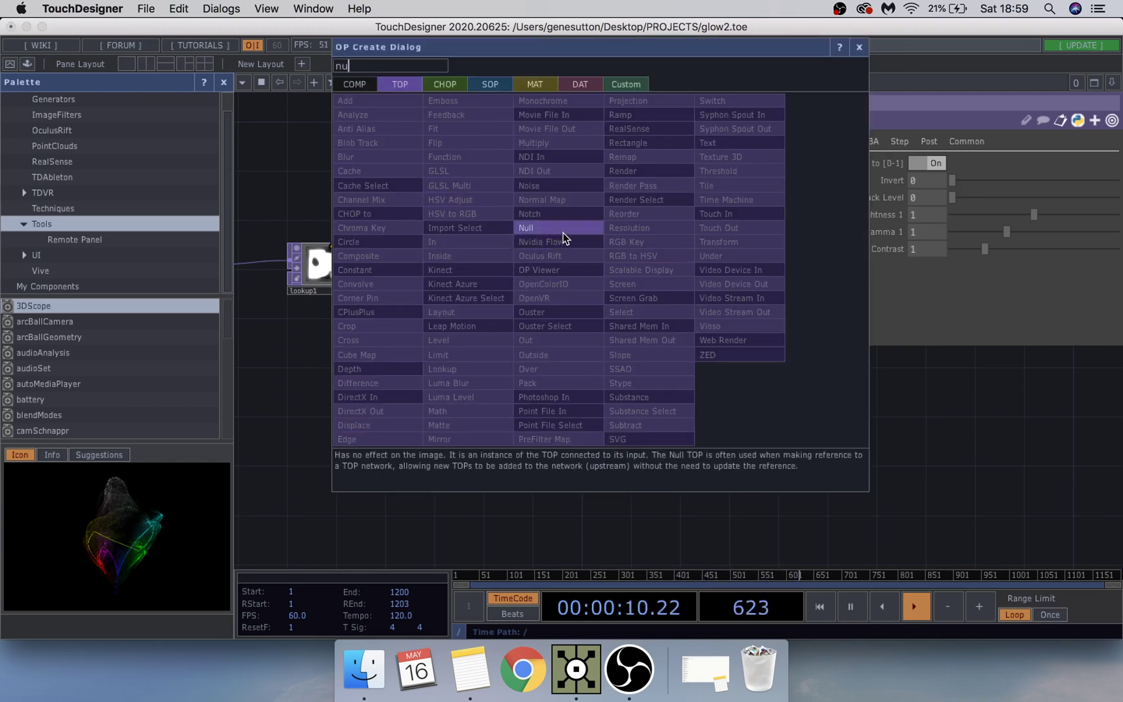
click(533, 228)
click(713, 283)
scroll(696, 342, right, 2)
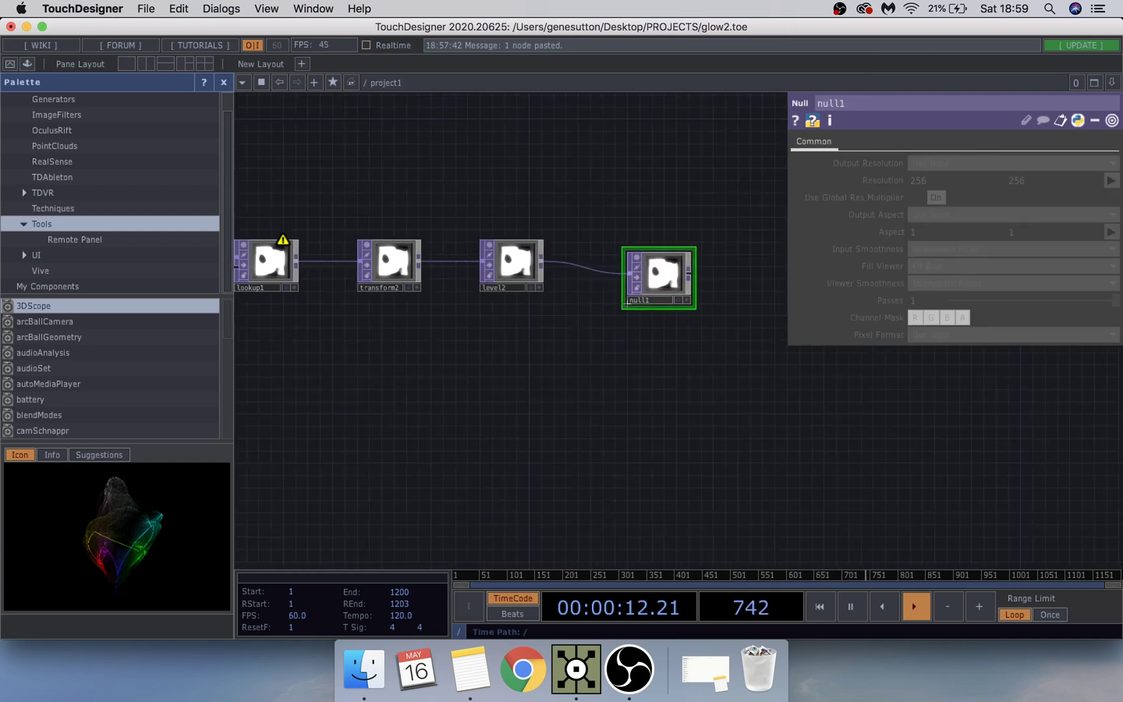
click(682, 288)
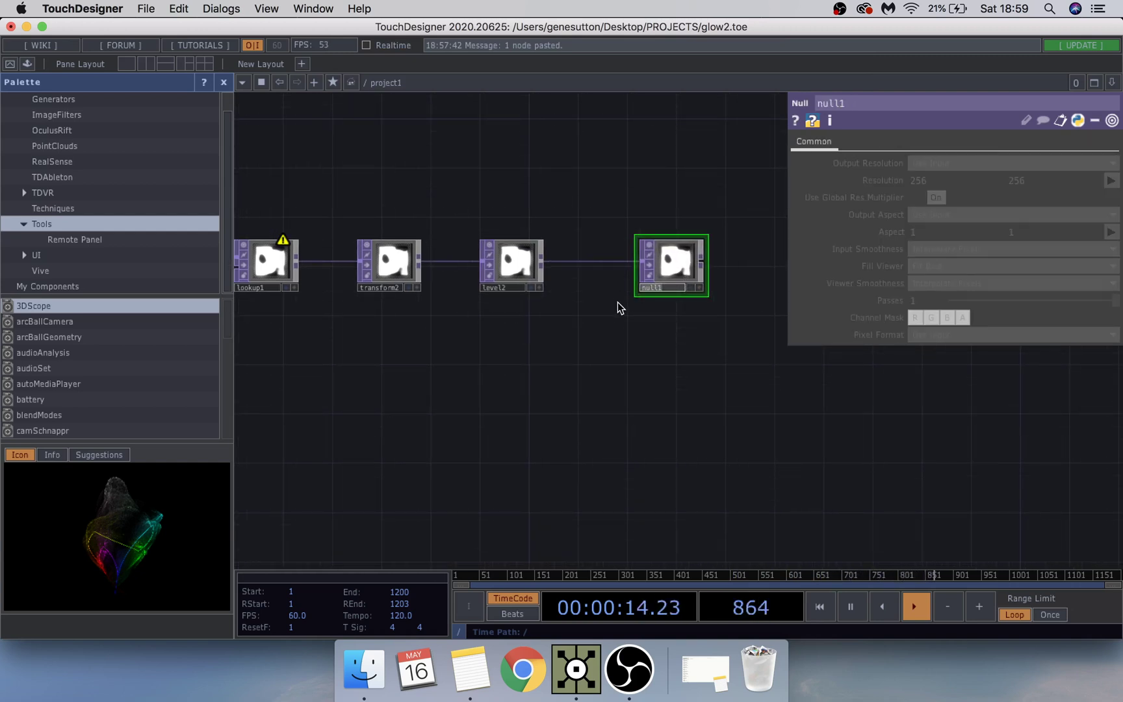
Step: Animate noise1 by setting its X Translate to the expression absTime.seconds *0.2
scroll(590, 333, left, 10)
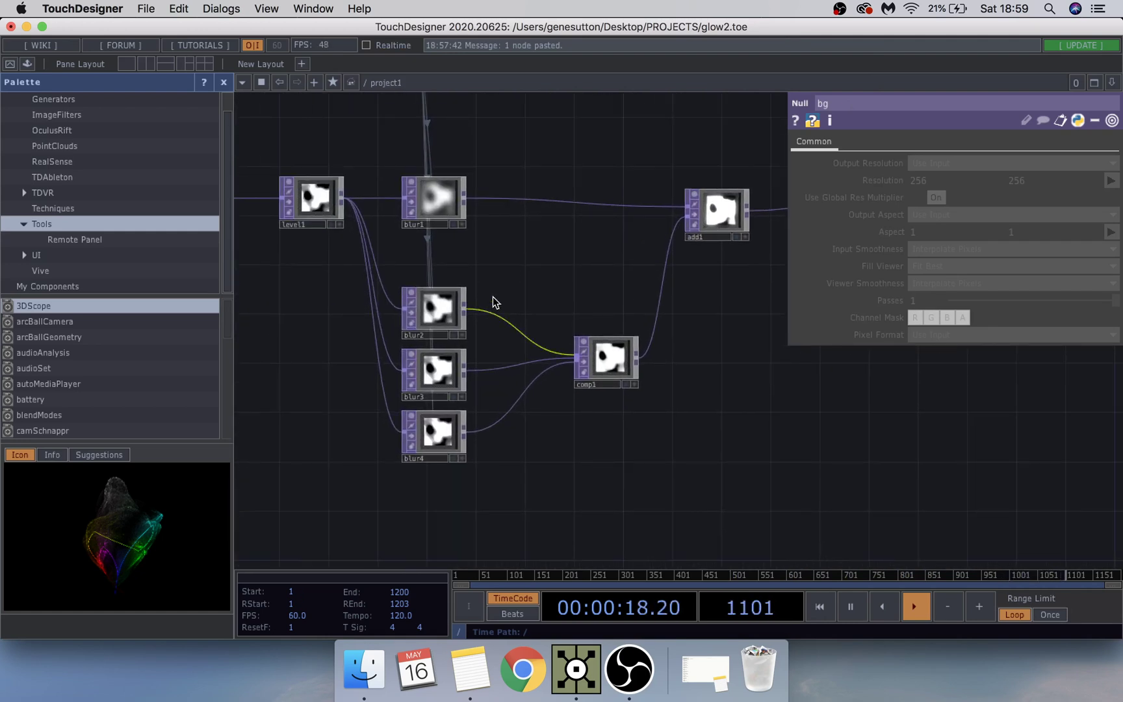
click(433, 204)
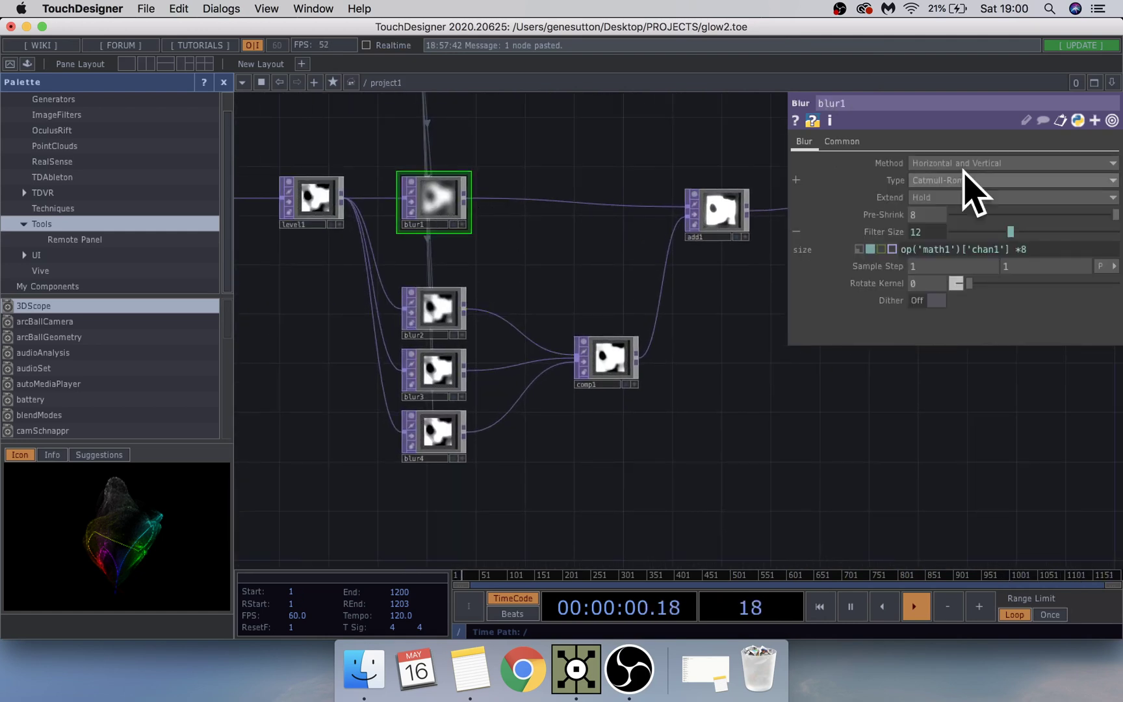
drag(329, 292, 696, 323)
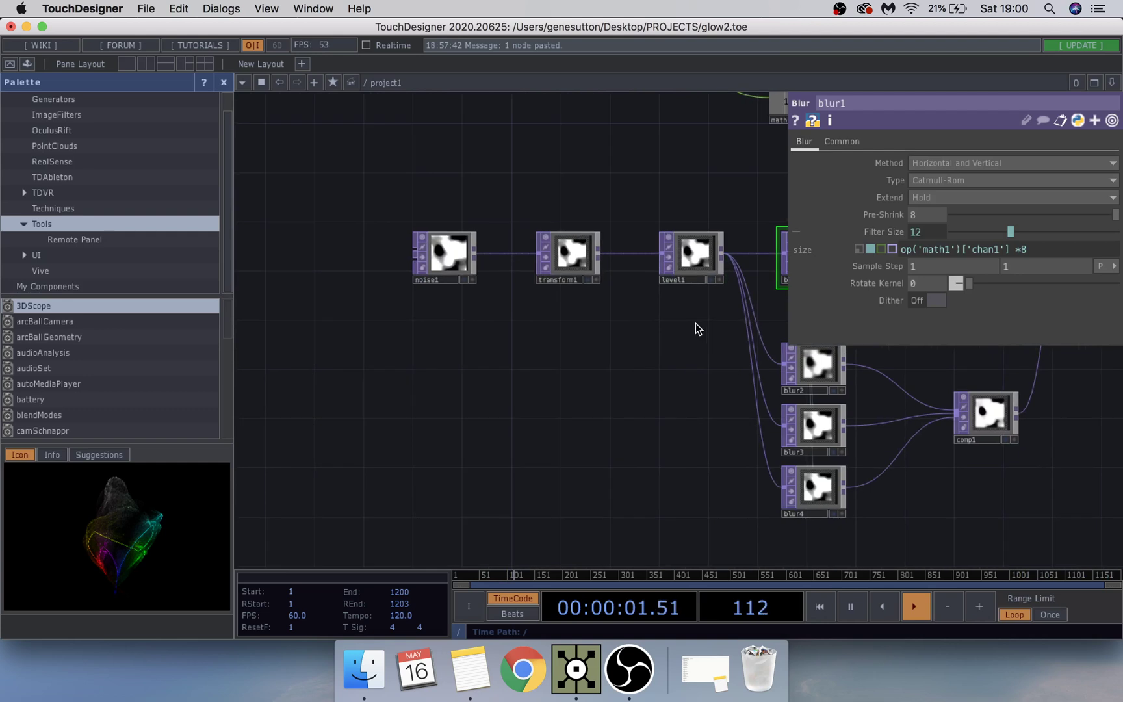
click(444, 255)
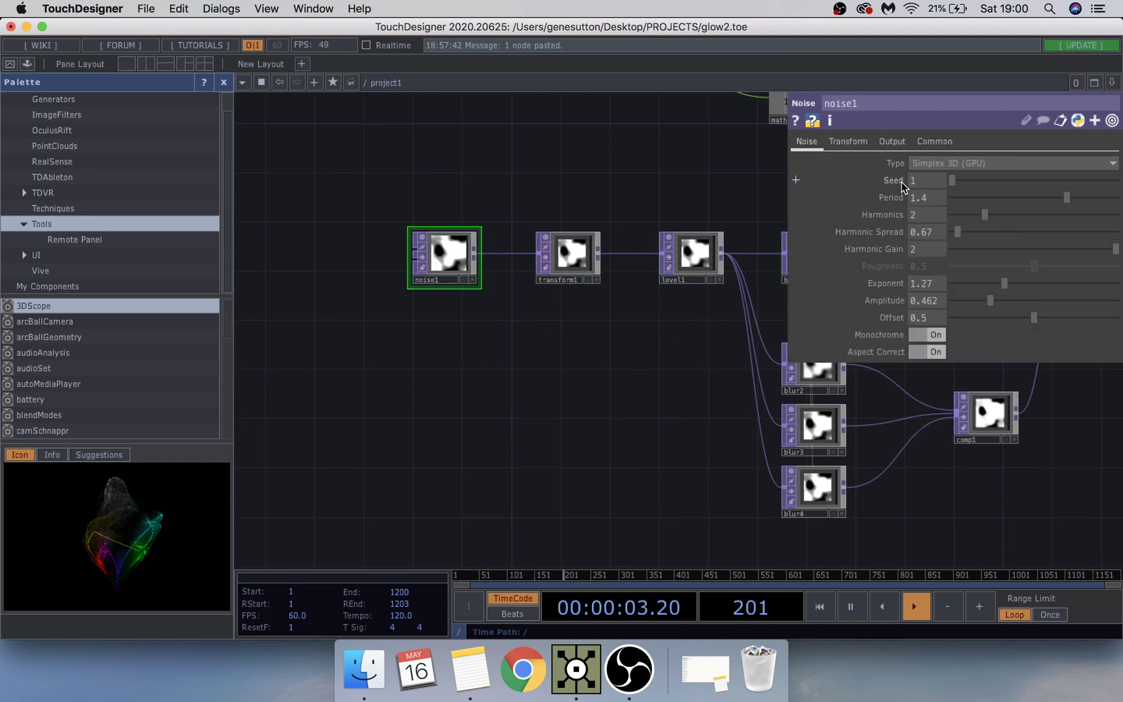
click(862, 143)
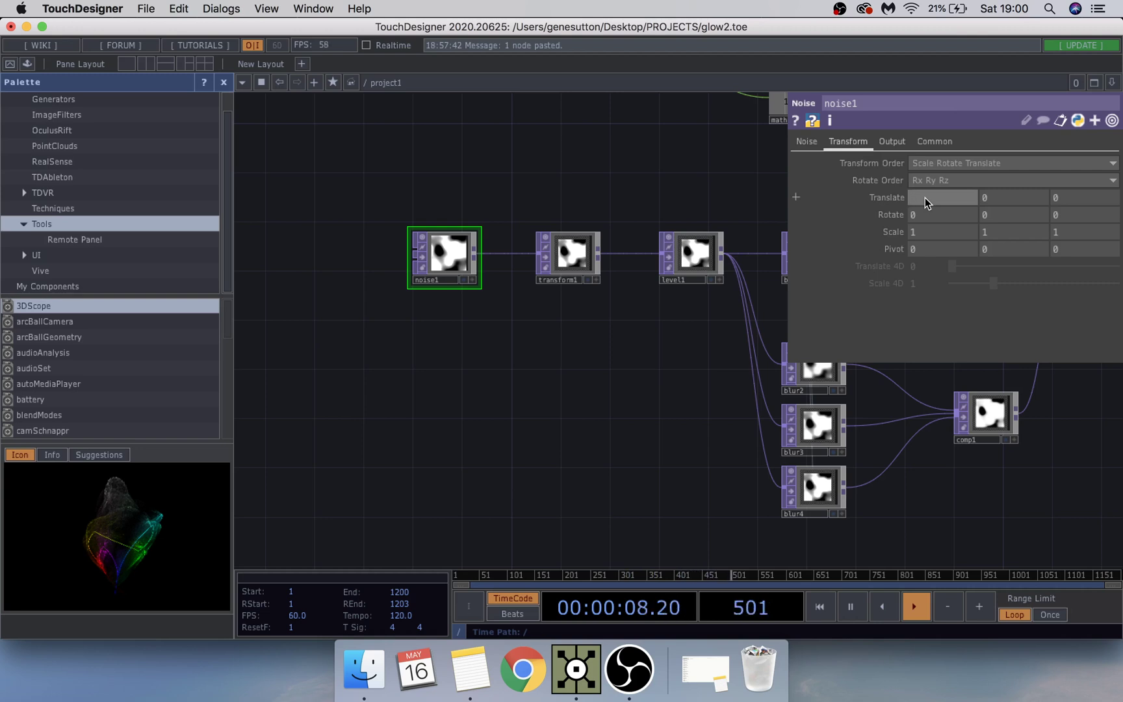
text(absT)
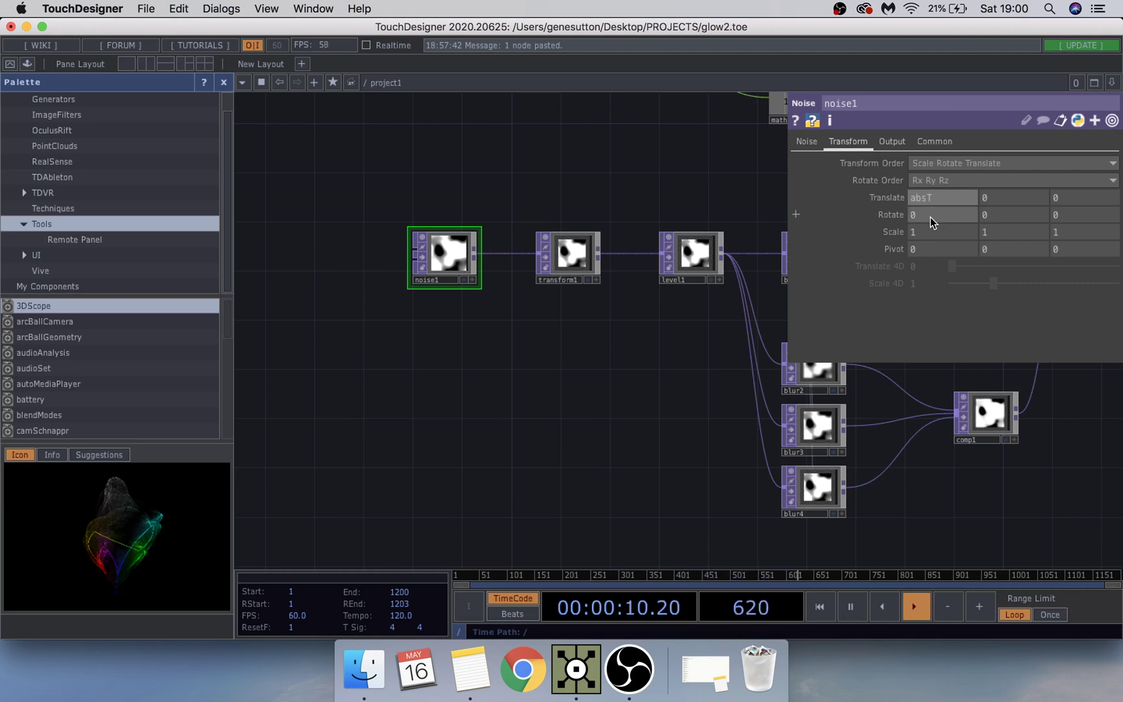
text(ime.seconds *0.2)
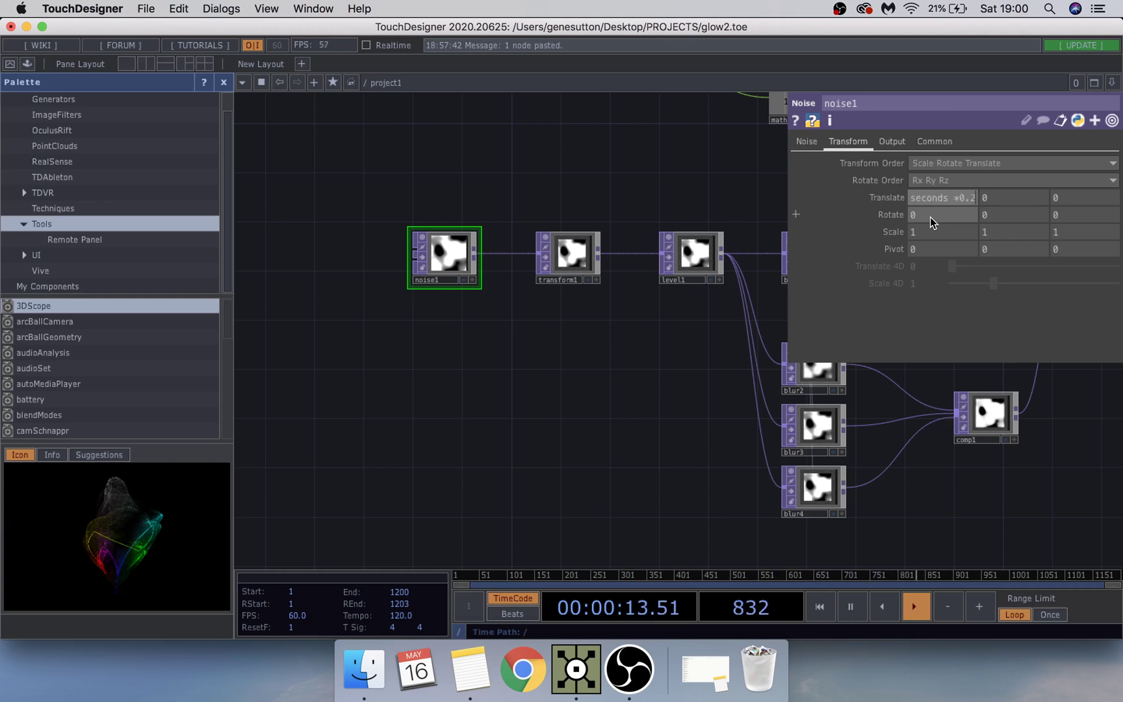
key(Return)
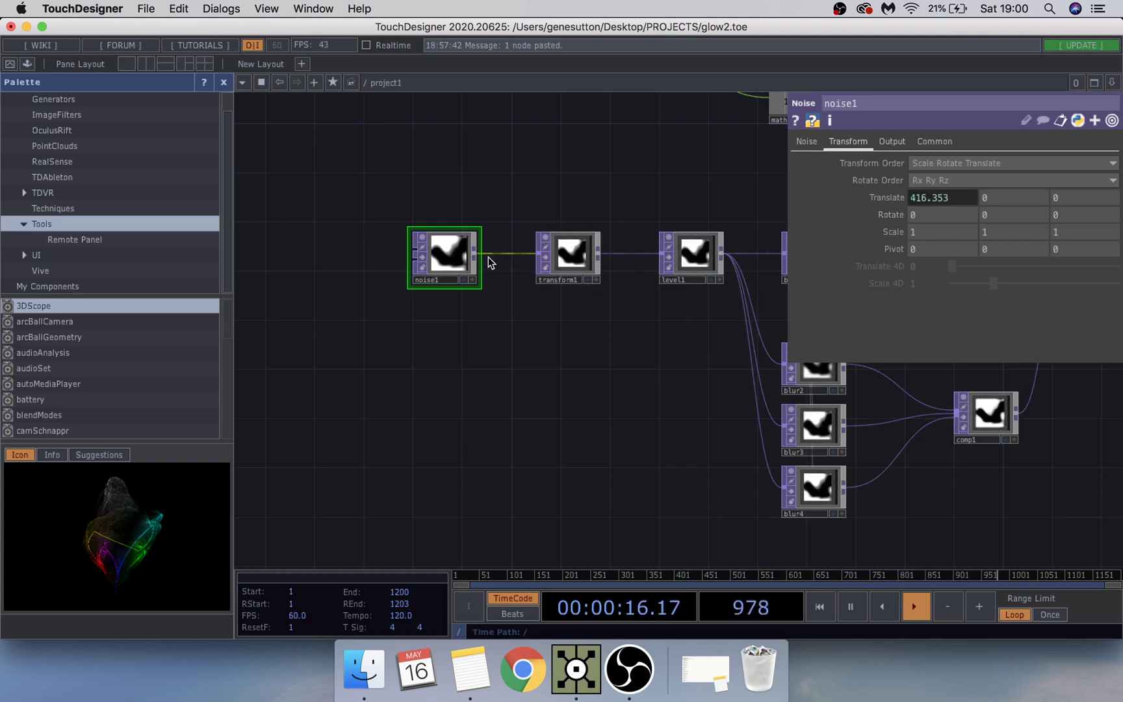
Step: Copy noise1's X Translate expression absTime.seconds *0.2 into its Z Translate
click(889, 198)
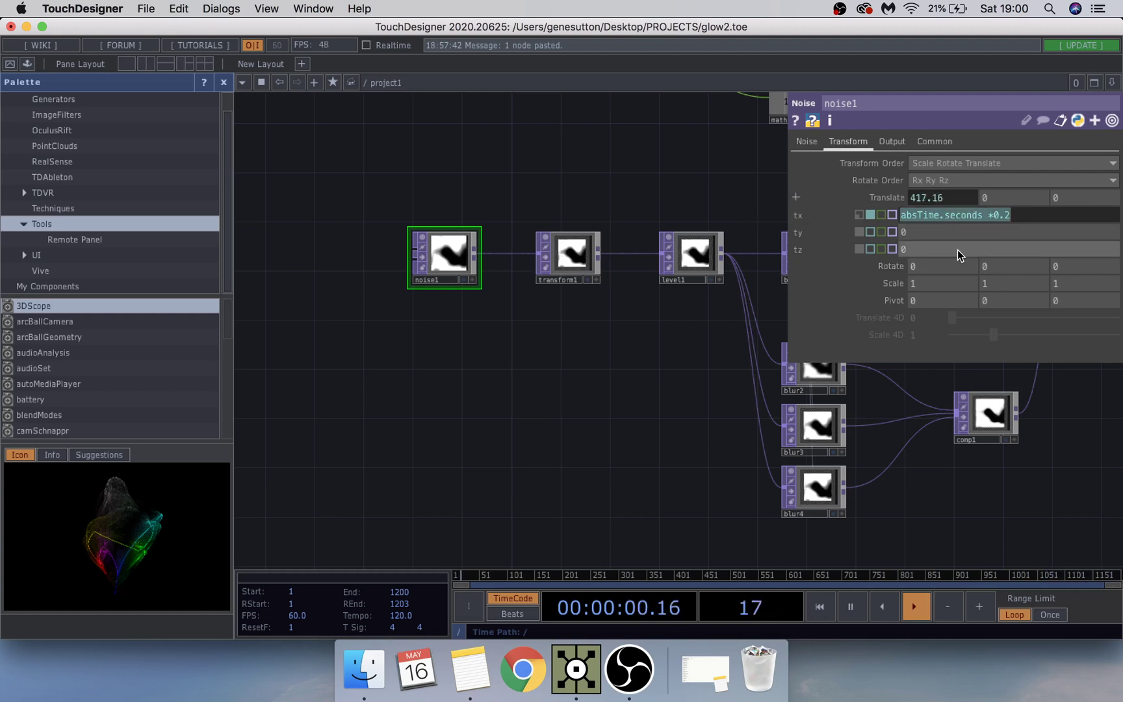
text(absTime.seconds *0.2)
key(Return)
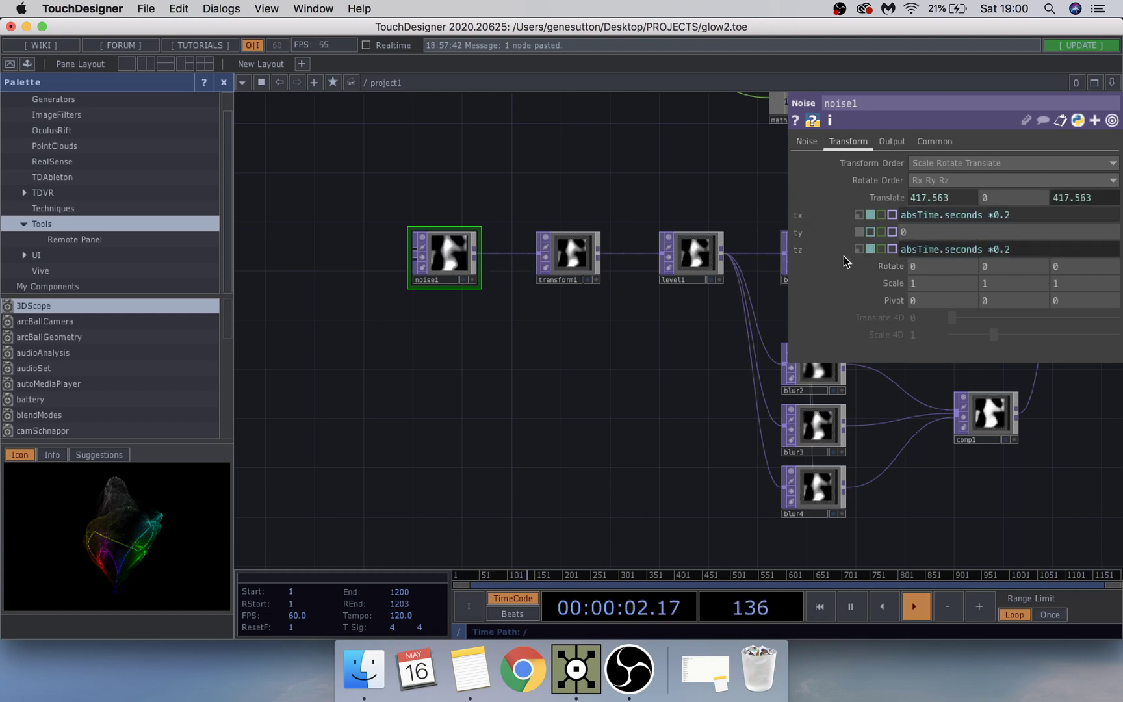
Step: Add a Ramp TOP below lookup1, wired into lookup1's second input
scroll(442, 250, up, 5)
scroll(356, 326, down, 5)
scroll(624, 467, down, 2)
scroll(465, 373, down, 6)
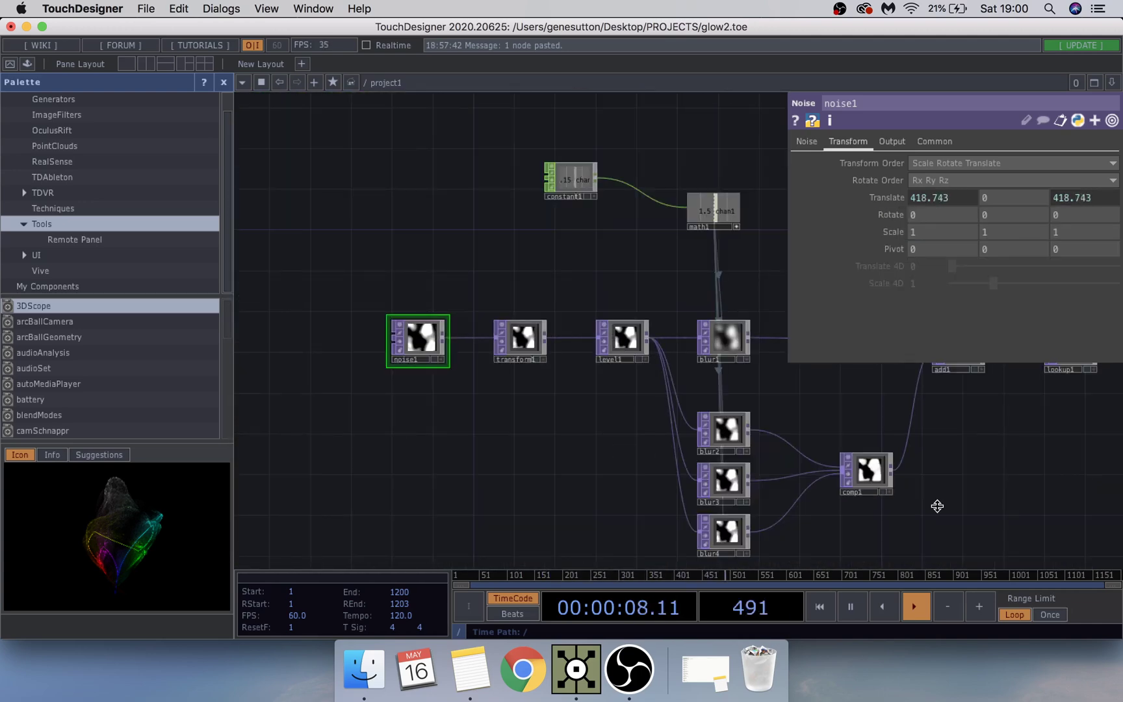
scroll(905, 465, right, 10)
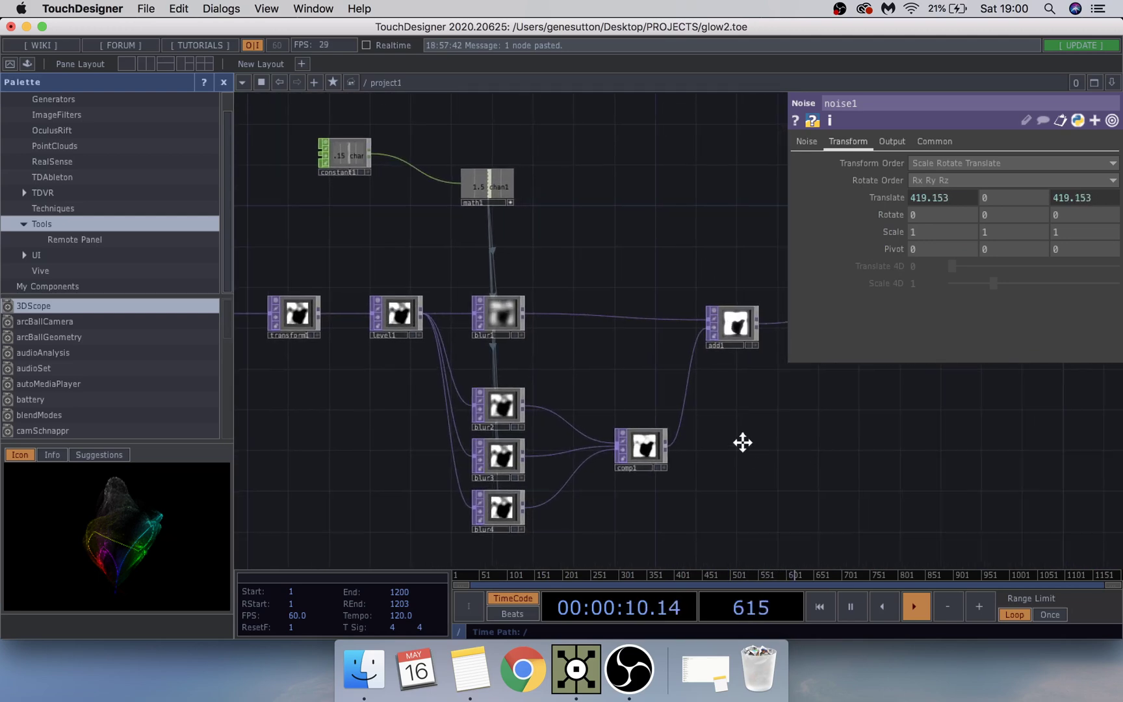
scroll(521, 301, up, 2)
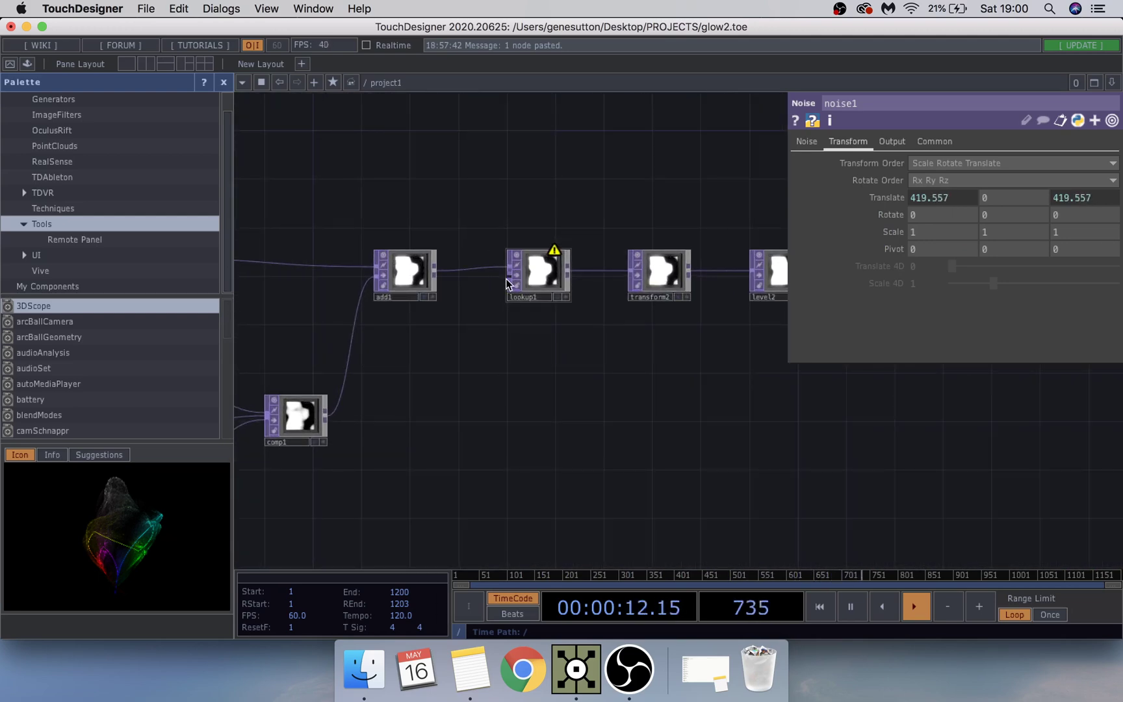
key(Tab)
text(r)
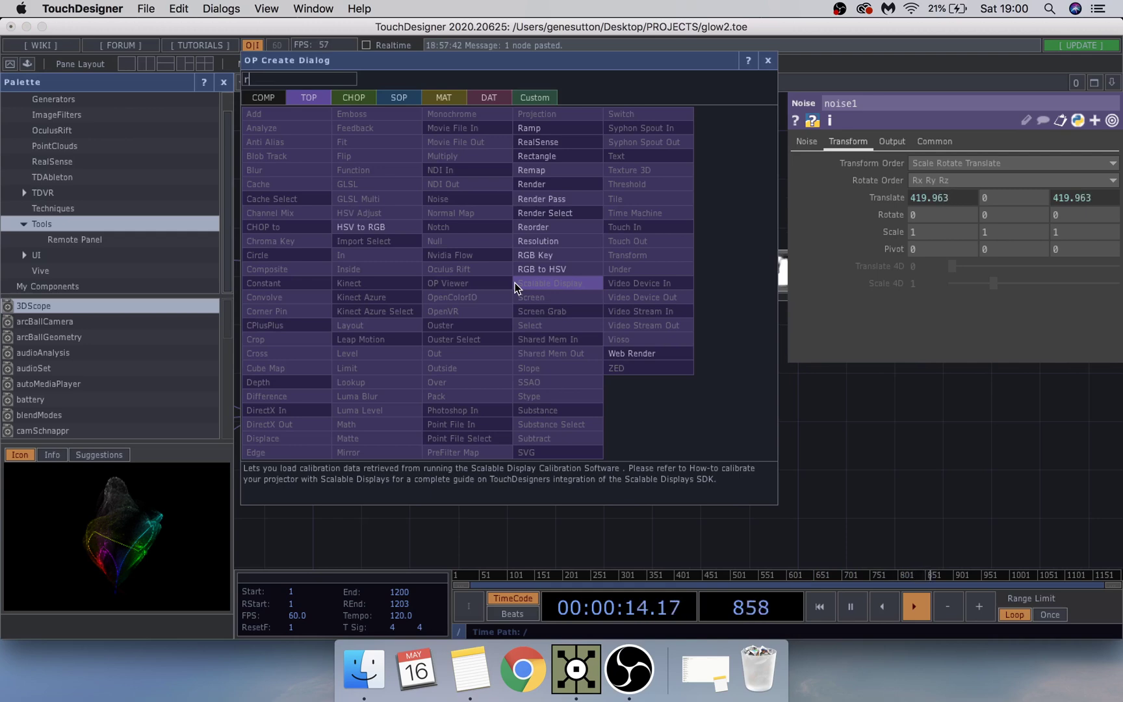
click(534, 127)
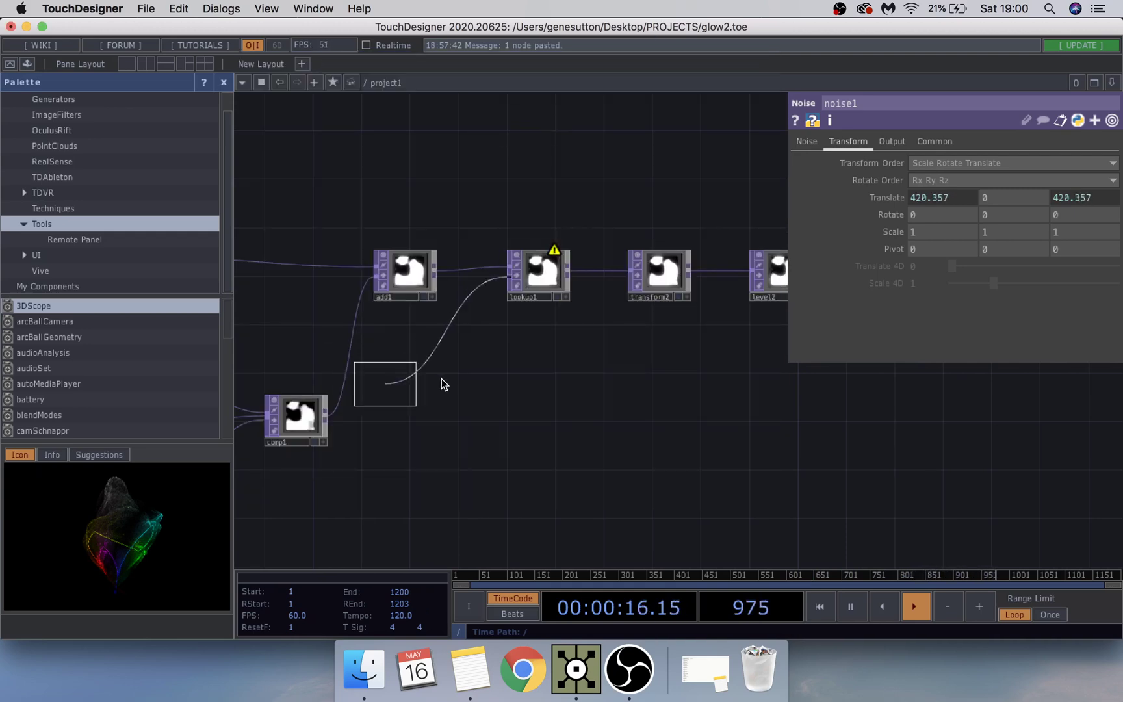
click(474, 352)
scroll(406, 338, up, 4)
scroll(413, 350, up, 1)
drag(428, 379, 358, 318)
drag(644, 399, 525, 372)
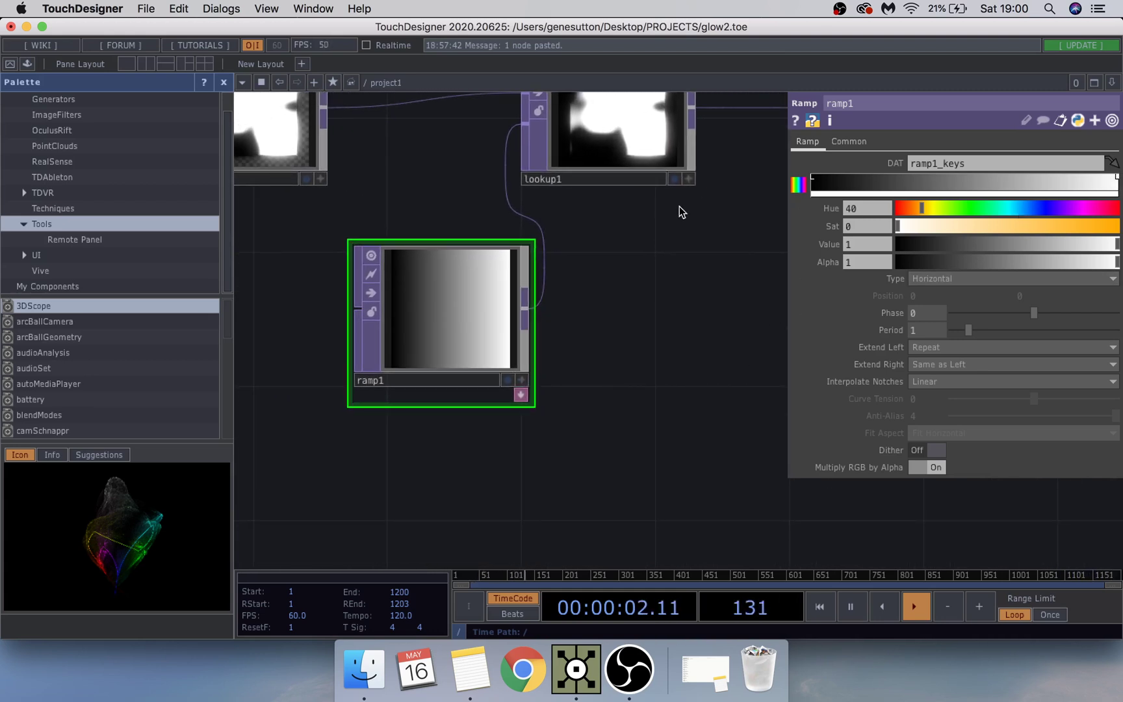
Step: Color ramp1's end key orange with hue 32 and saturation 1, and its start key purple with hue 268, saturation 1 and value 0.957
scroll(676, 363, up, 3)
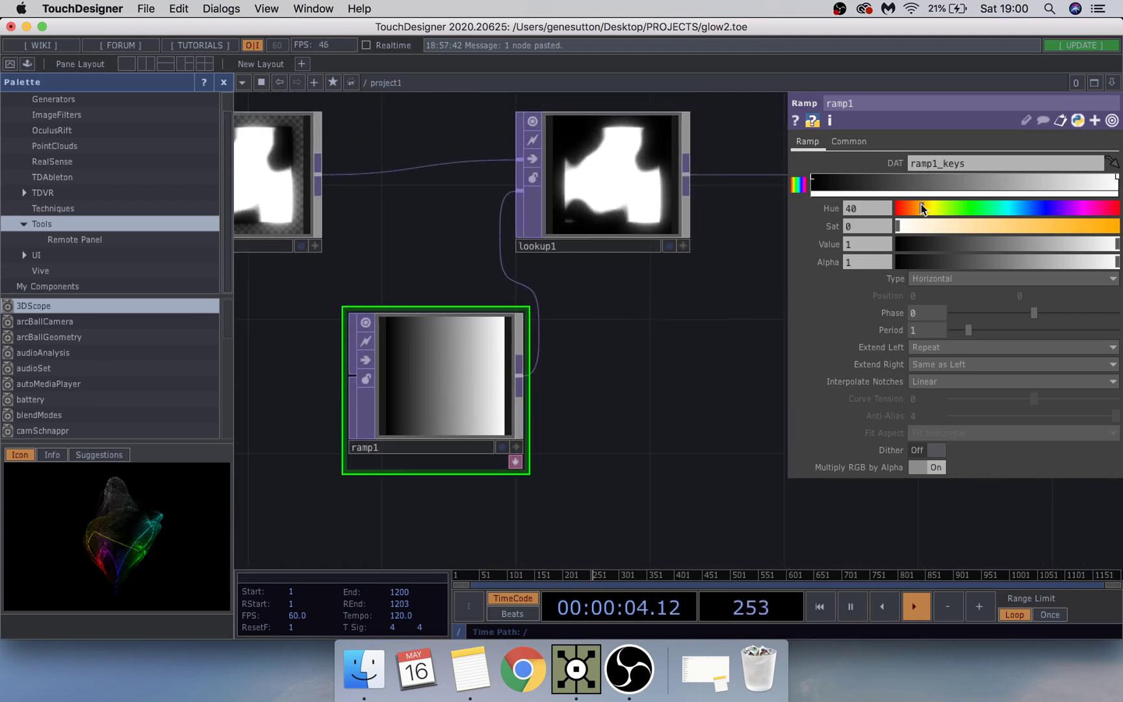
drag(922, 207, 1118, 224)
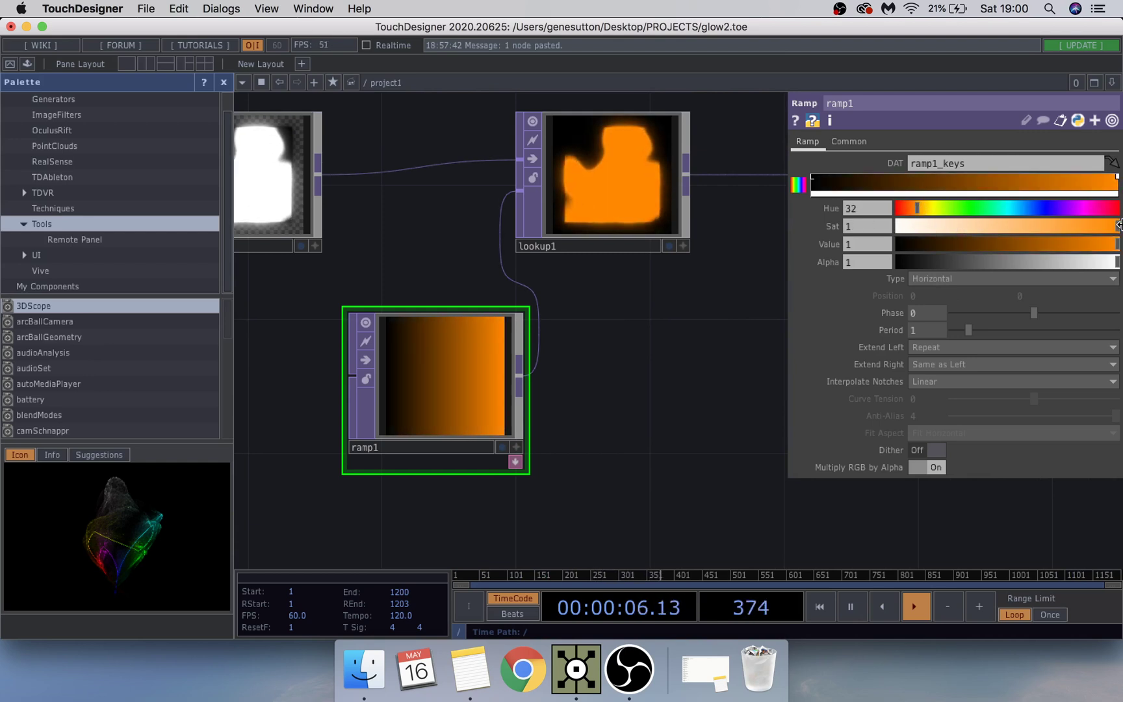
click(811, 178)
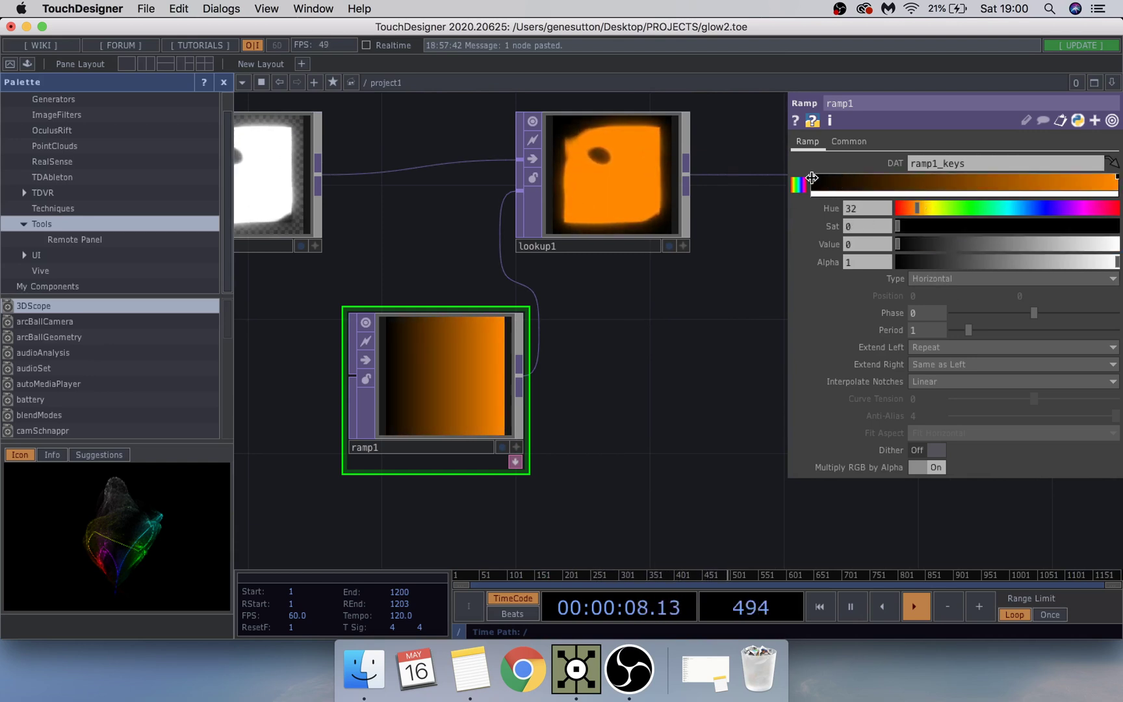
click(1057, 206)
drag(1057, 206, 1117, 226)
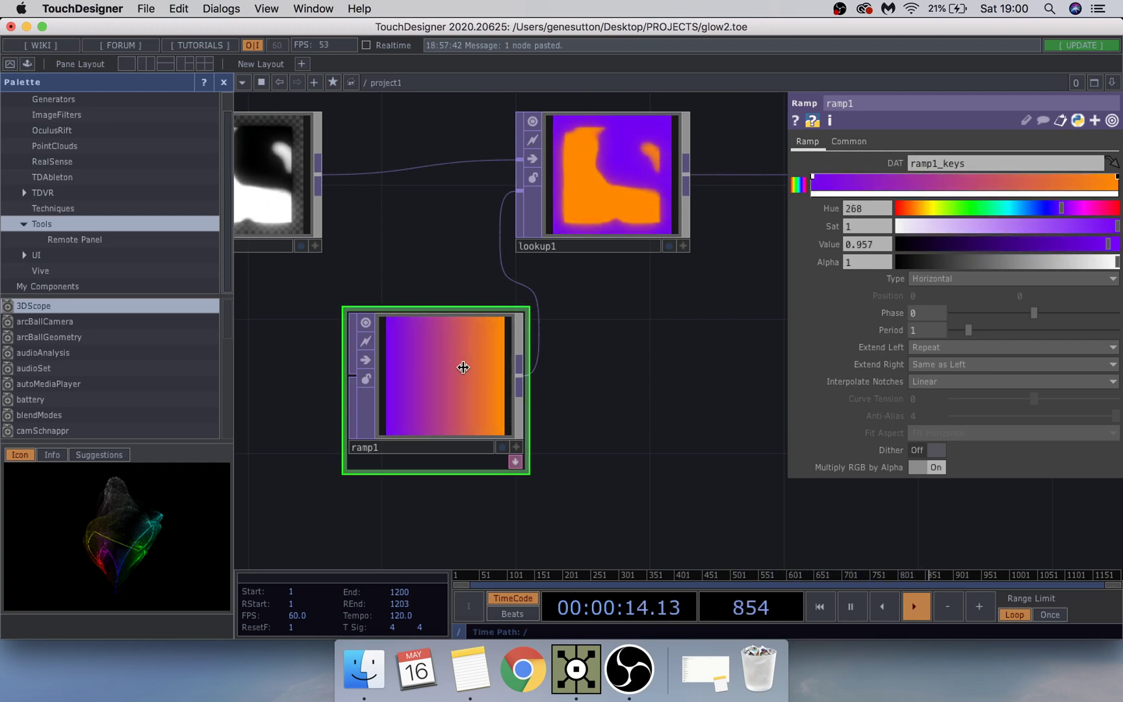
Step: Darken ramp1's start key to black and add a purple key just after it with hue 272, saturation 1 and value 0.968
scroll(506, 351, down, 3)
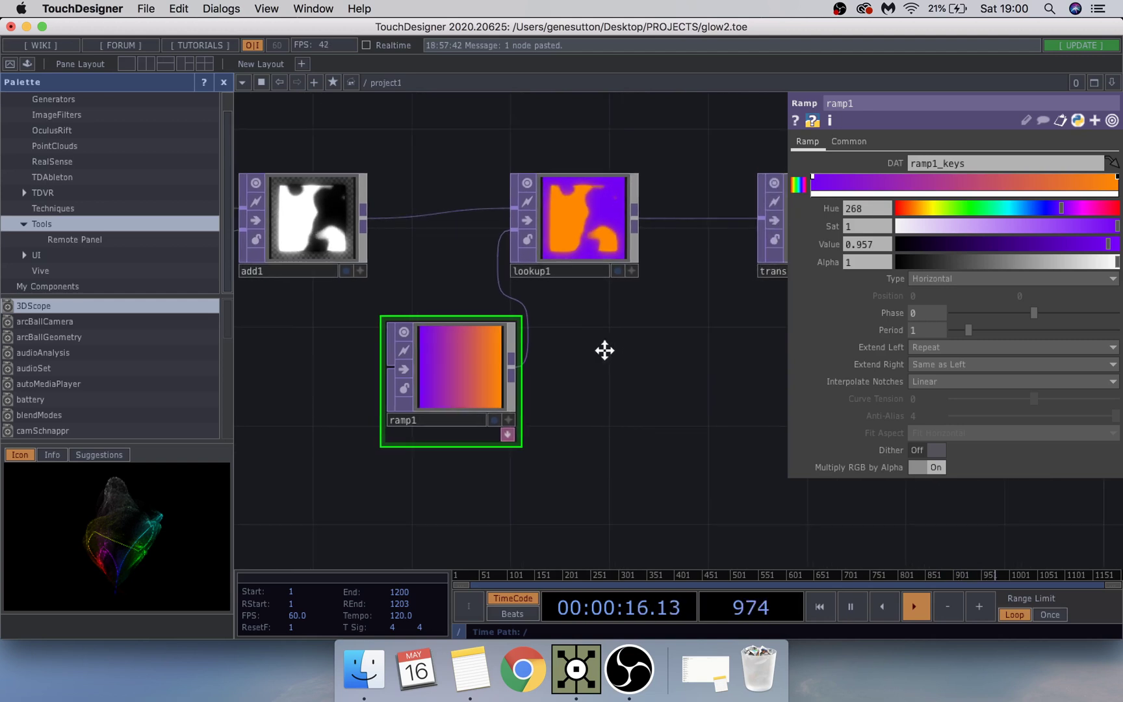
mouse_move(604, 351)
mouse_down()
mouse_move(507, 349)
mouse_move(603, 337)
mouse_up()
scroll(602, 337, down, 3)
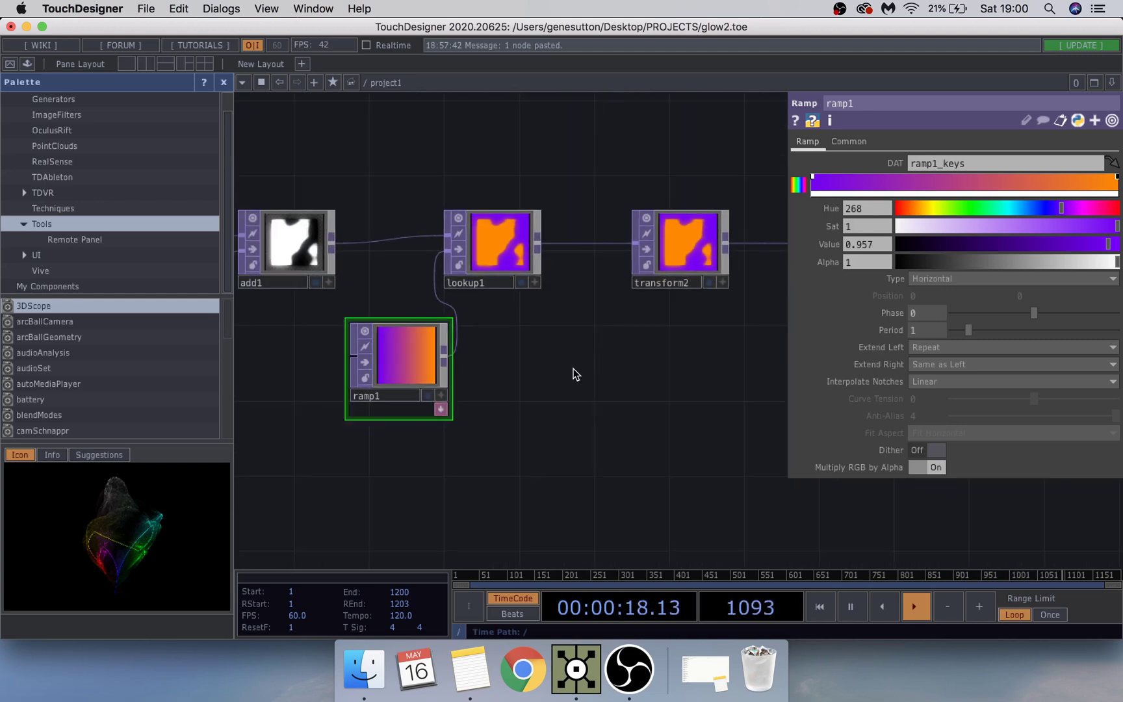
scroll(585, 383, down, 3)
scroll(585, 389, right, 3)
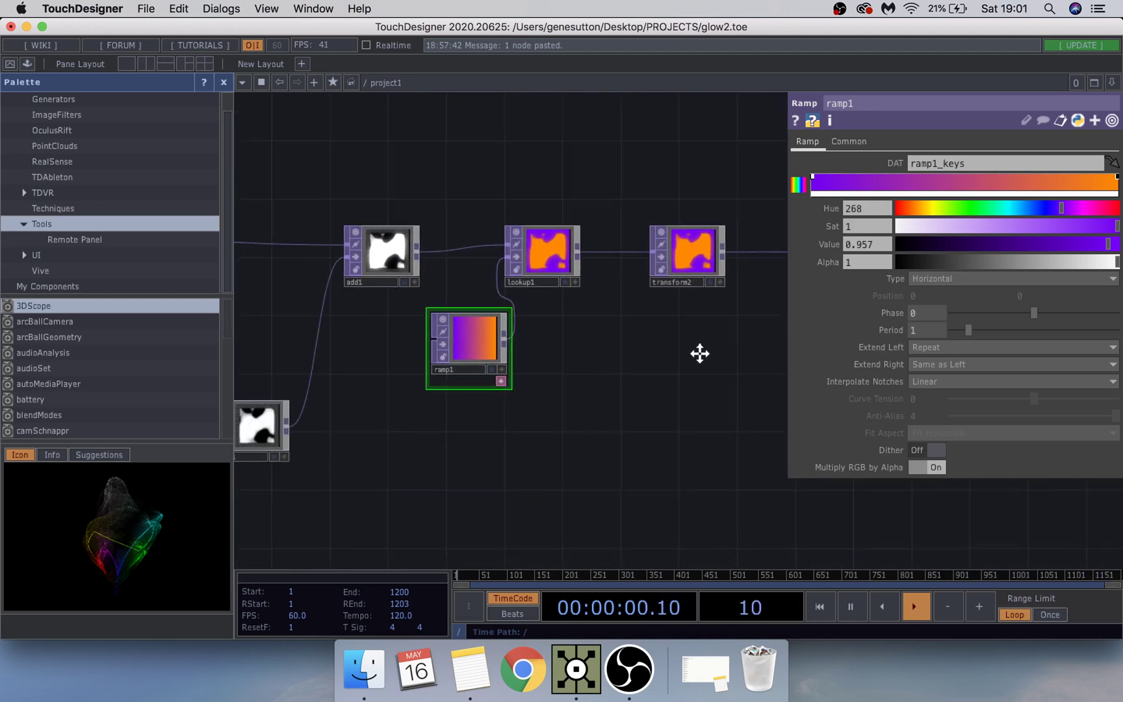
mouse_move(536, 434)
mouse_down()
mouse_move(571, 428)
mouse_move(547, 418)
mouse_up()
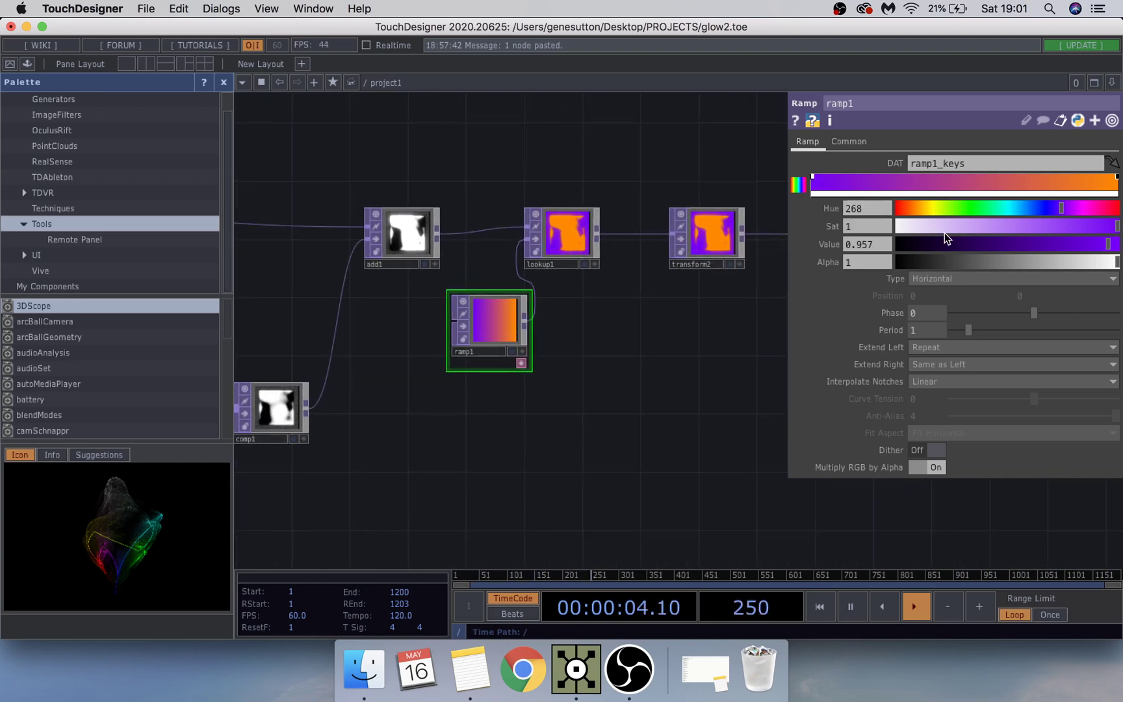
drag(944, 242, 898, 248)
click(839, 178)
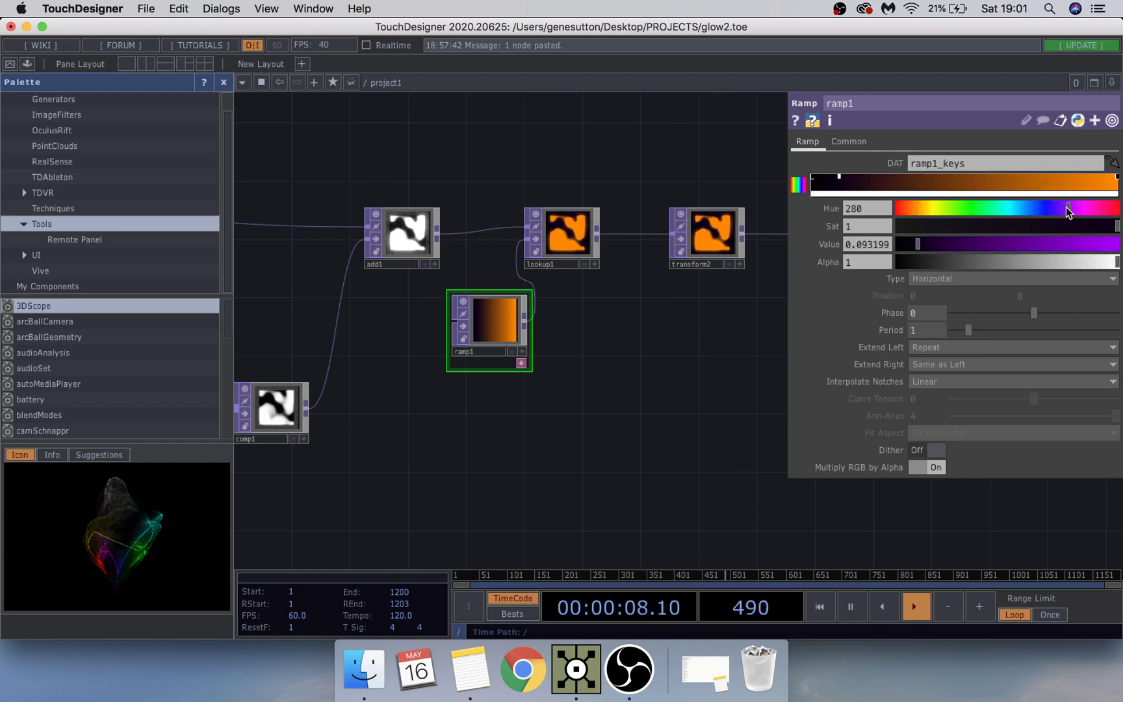
drag(1061, 242, 1097, 246)
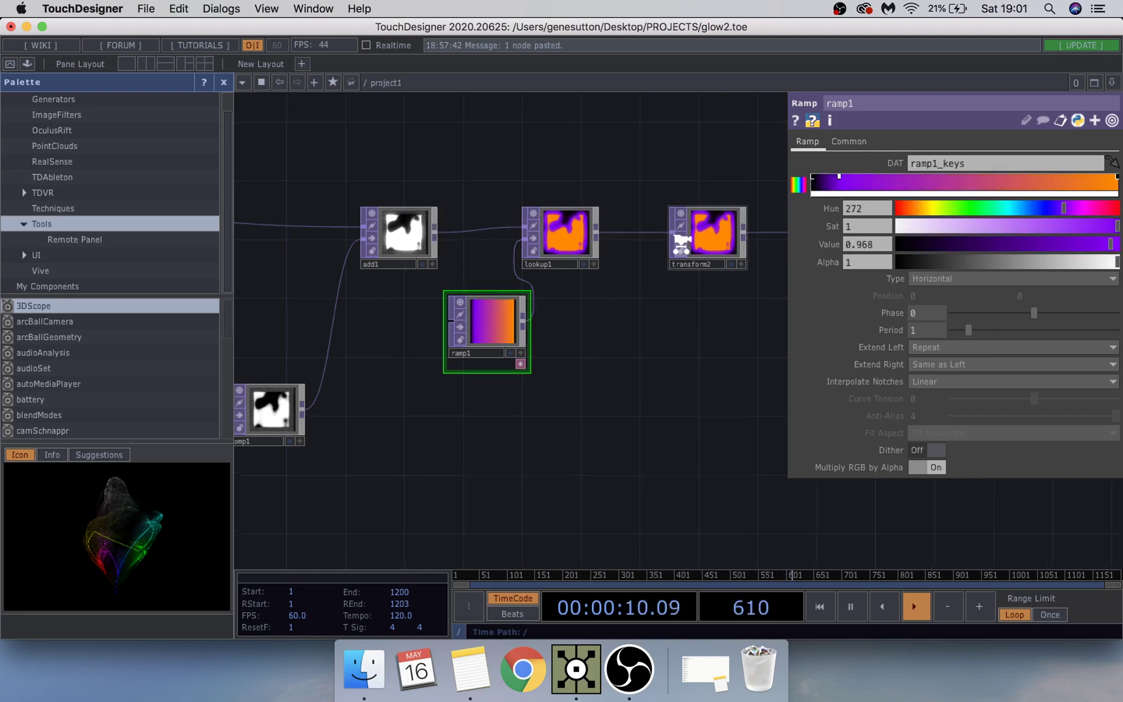
Step: Move ramp1's purple middle key to about 60% along the gradient
scroll(541, 244, up, 6)
scroll(541, 246, down, 1)
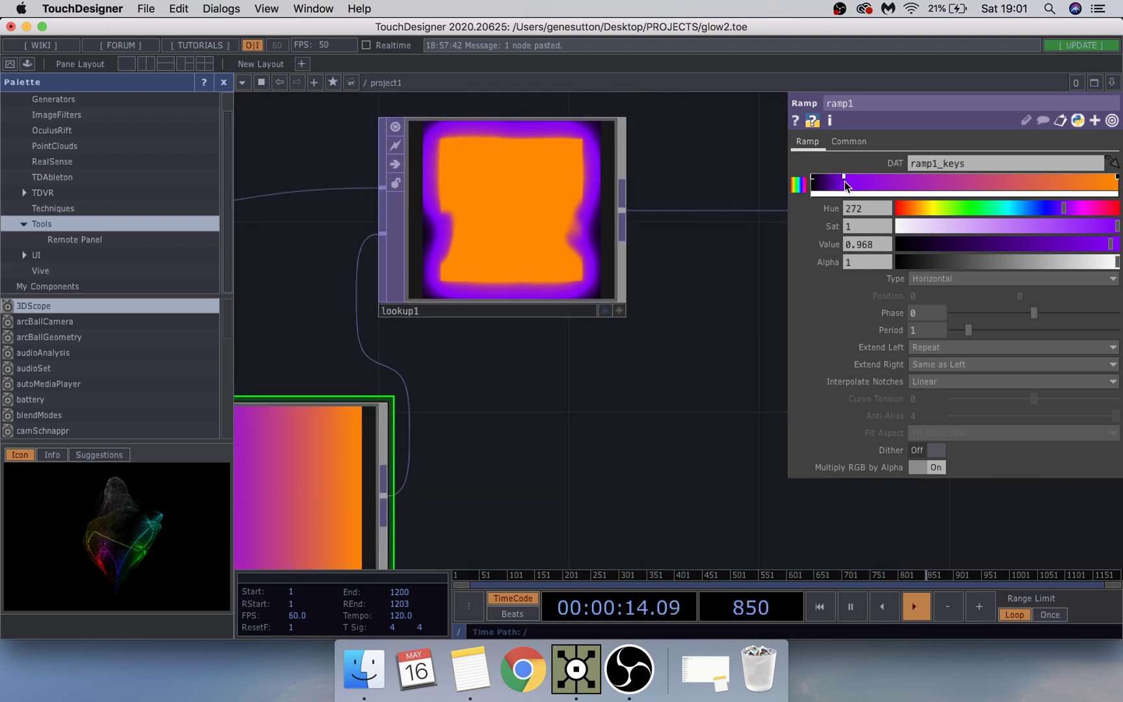
drag(882, 178, 977, 185)
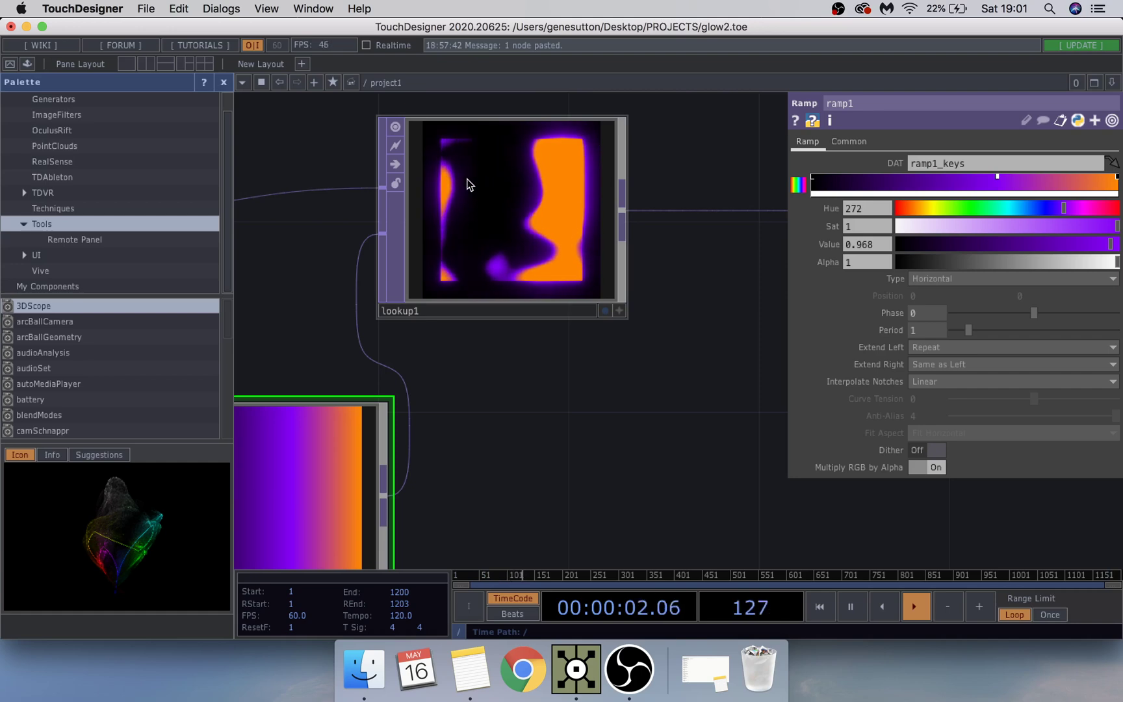
scroll(560, 335, down, 10)
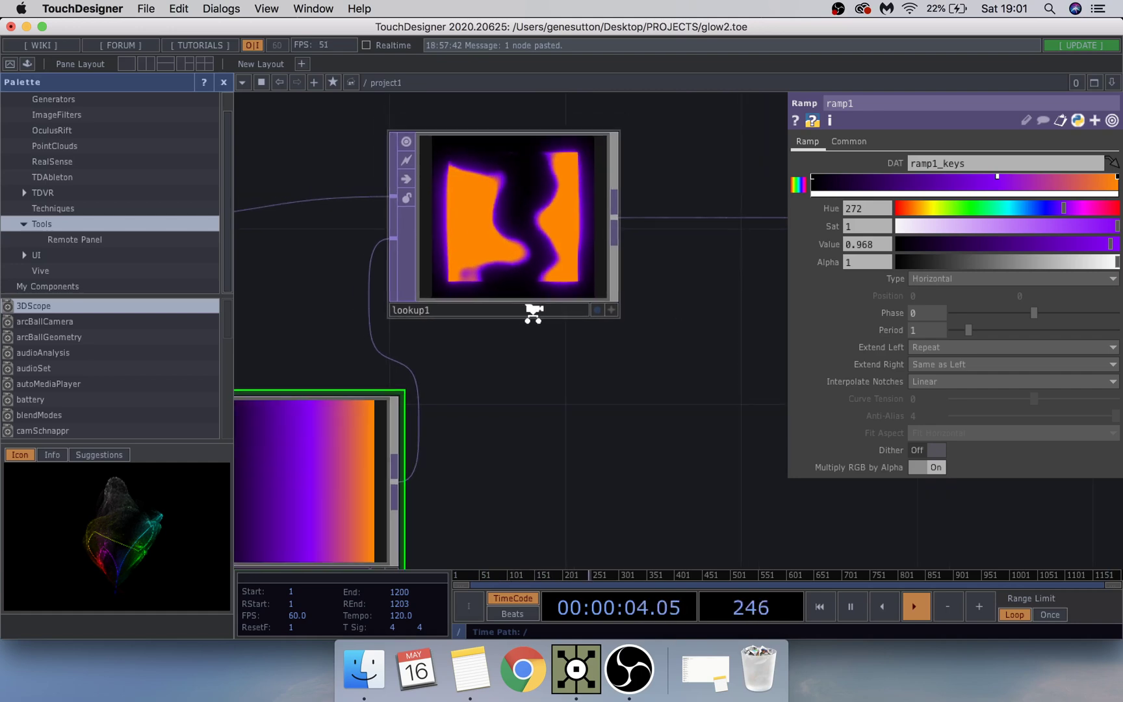
scroll(562, 338, up, 6)
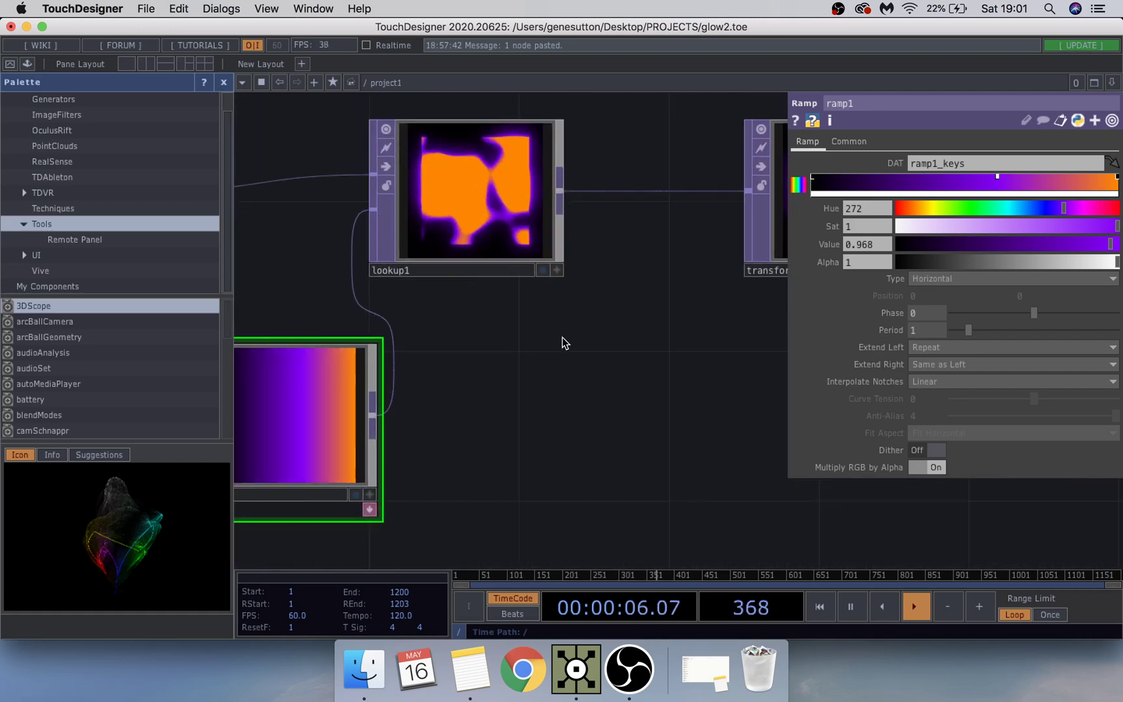
Step: Undo the last change to ramp1's Period
scroll(564, 338, down, 5)
scroll(609, 356, down, 6)
scroll(657, 351, up, 5)
scroll(675, 328, up, 8)
scroll(901, 327, down, 1)
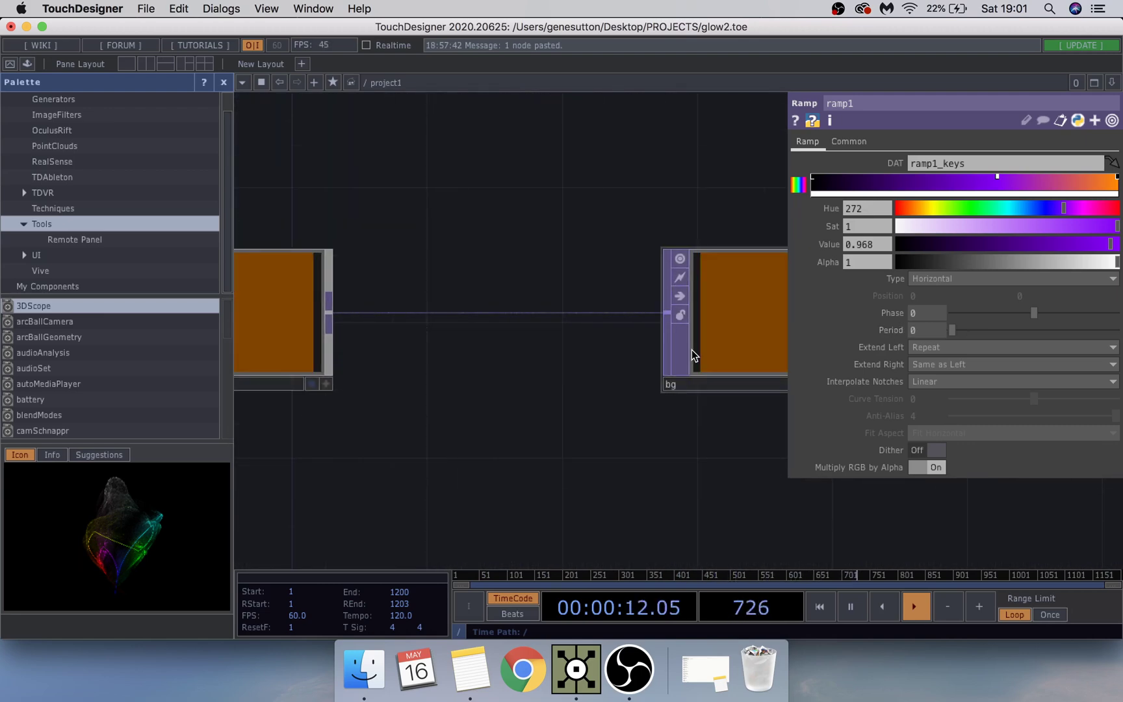
key(super+z)
drag(504, 420, 309, 392)
scroll(556, 355, down, 7)
scroll(559, 344, up, 1)
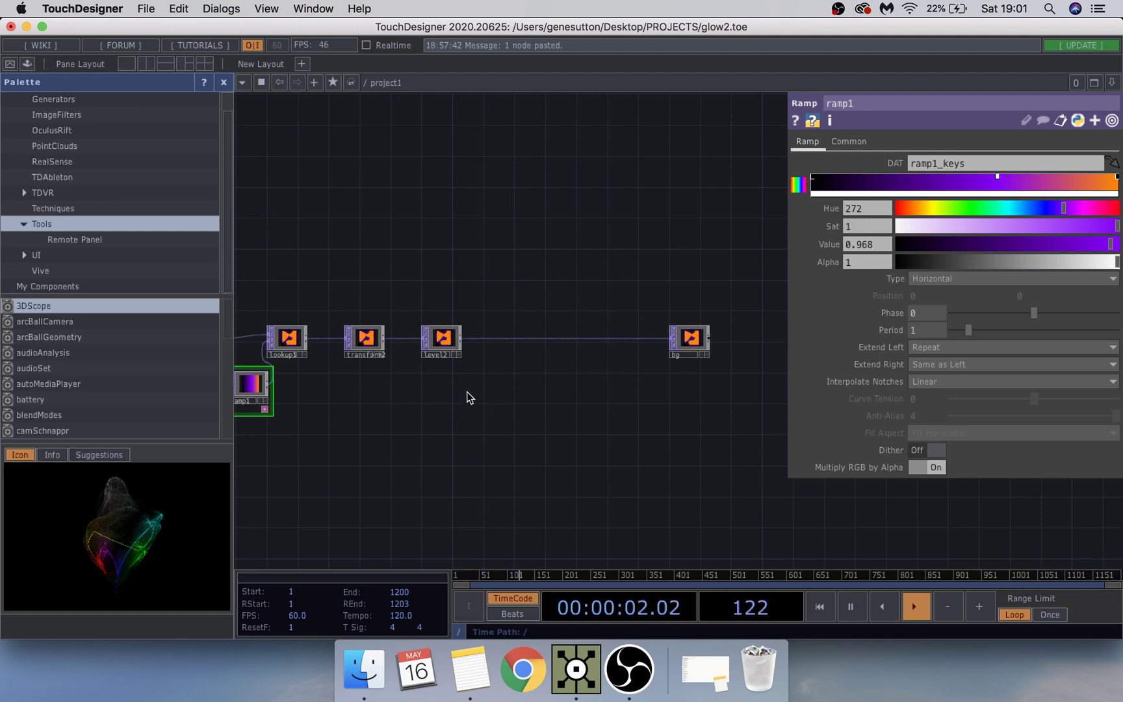
scroll(523, 356, up, 6)
scroll(512, 356, down, 5)
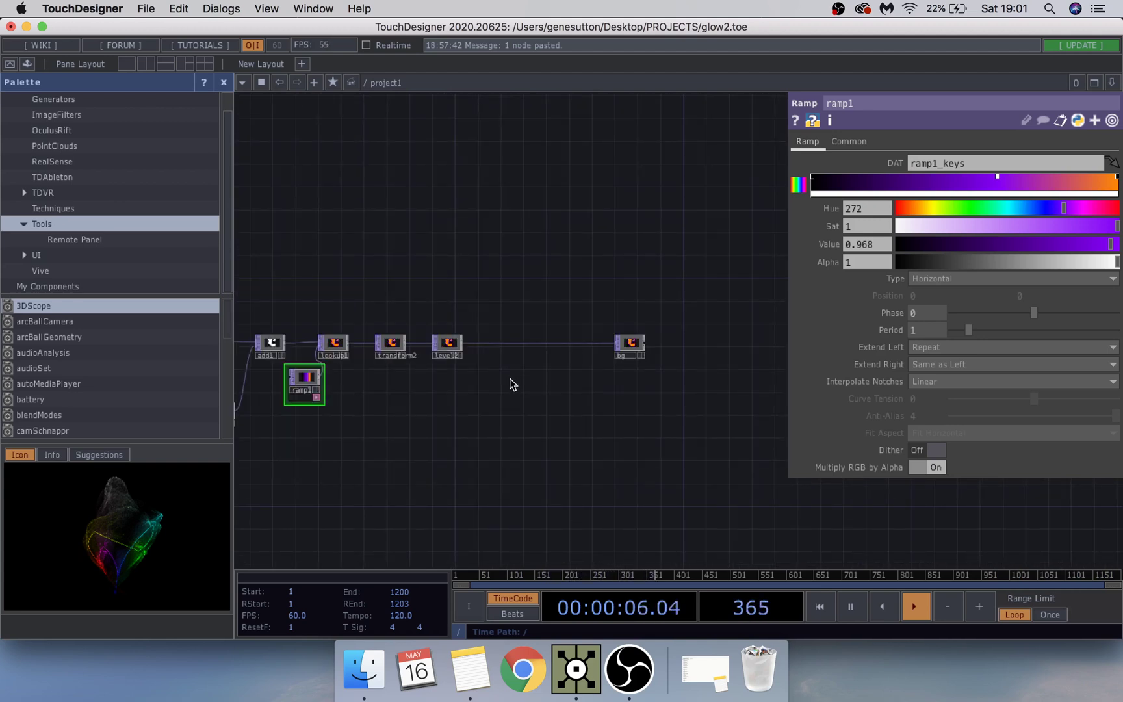
key(super+v)
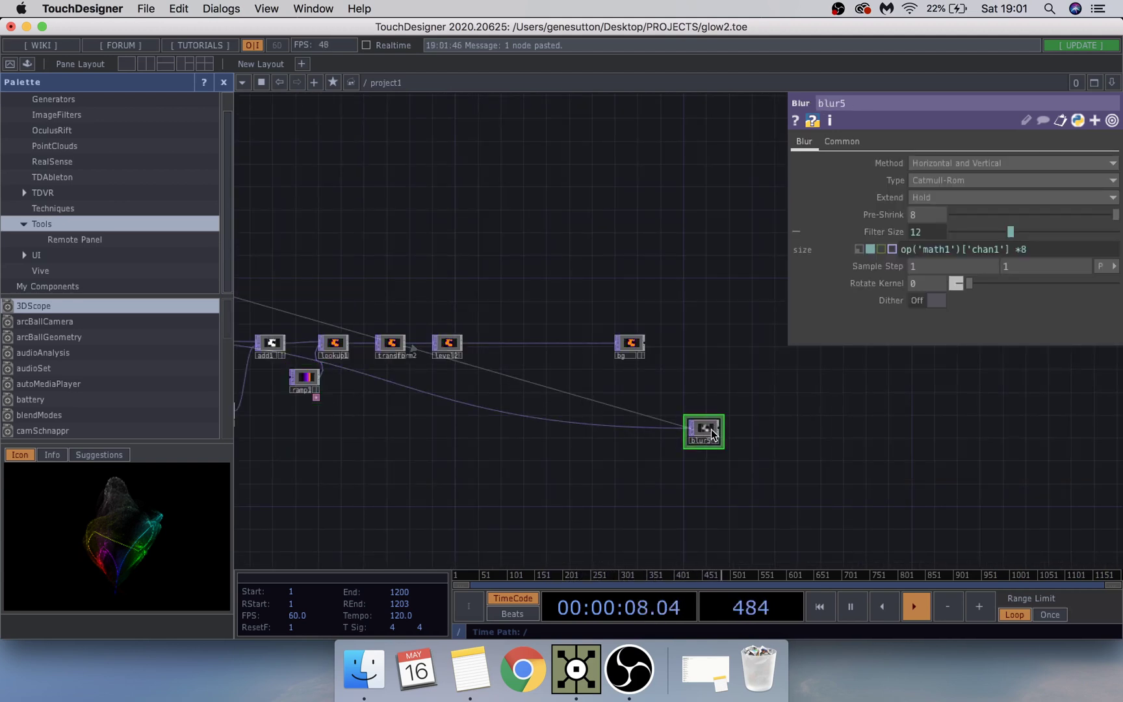
scroll(705, 433, up, 3)
key(Delete)
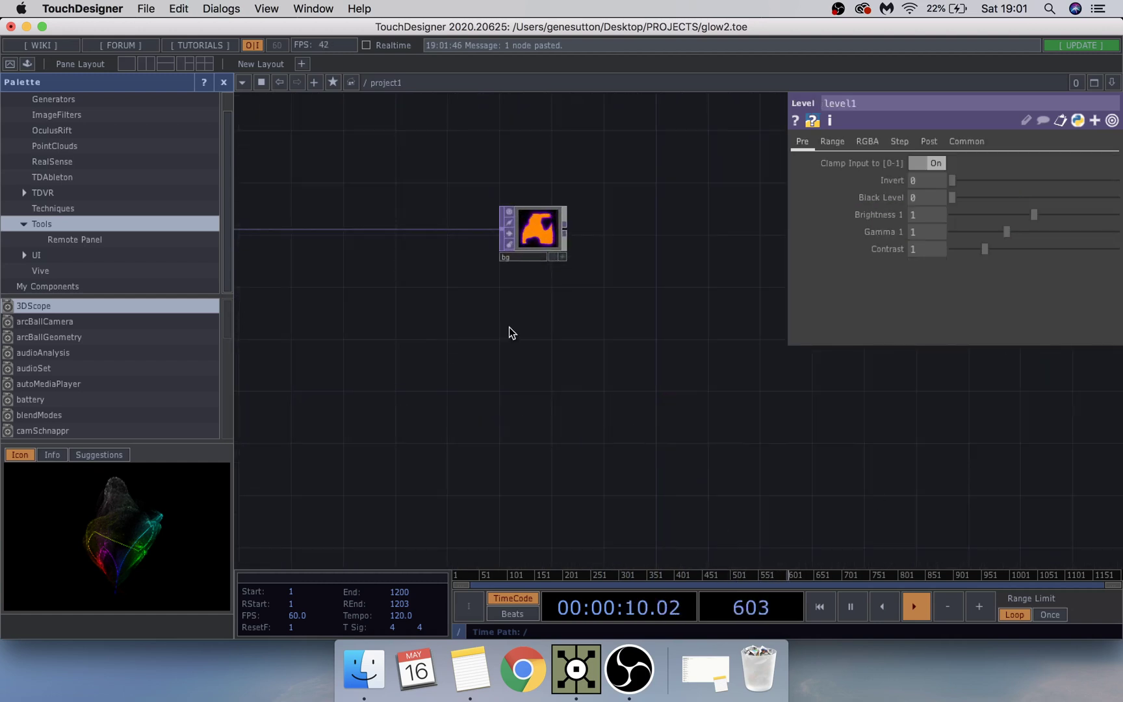
drag(540, 370, 841, 432)
scroll(594, 386, down, 2)
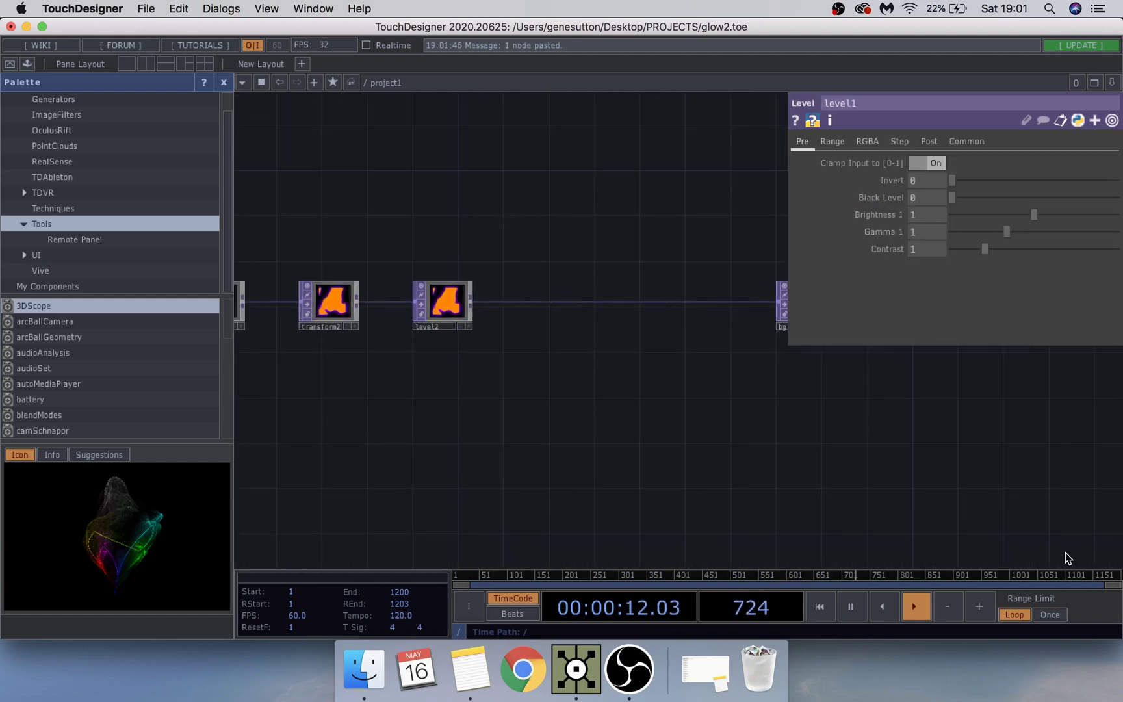
click(629, 669)
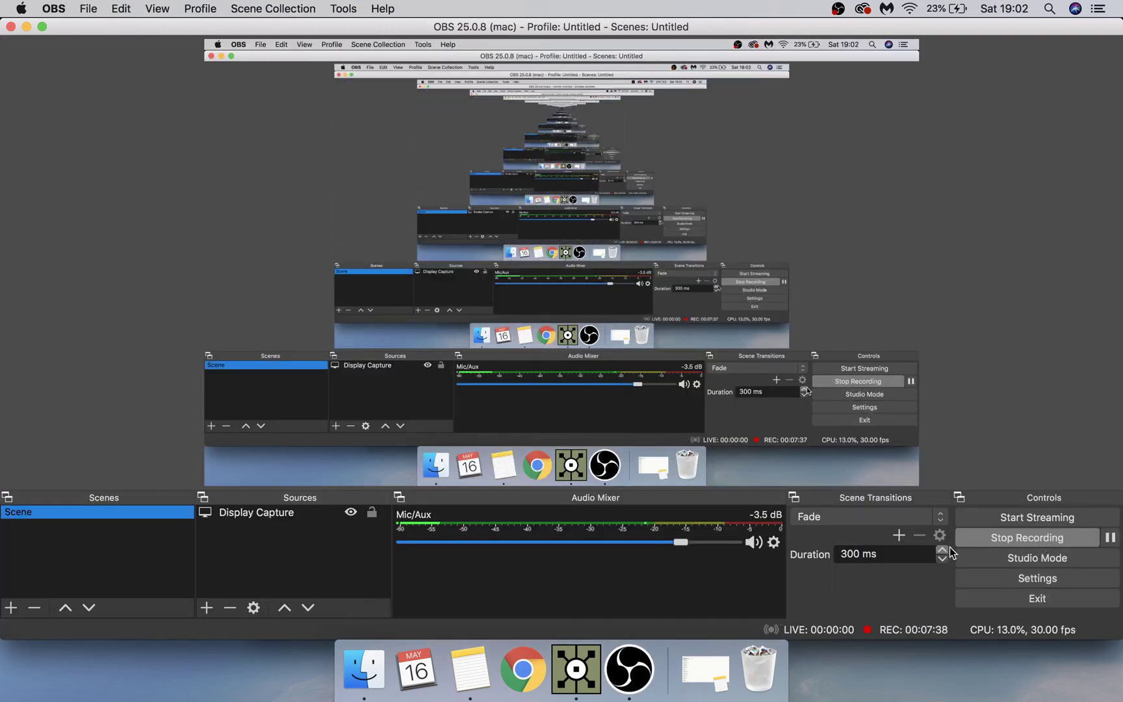
click(577, 669)
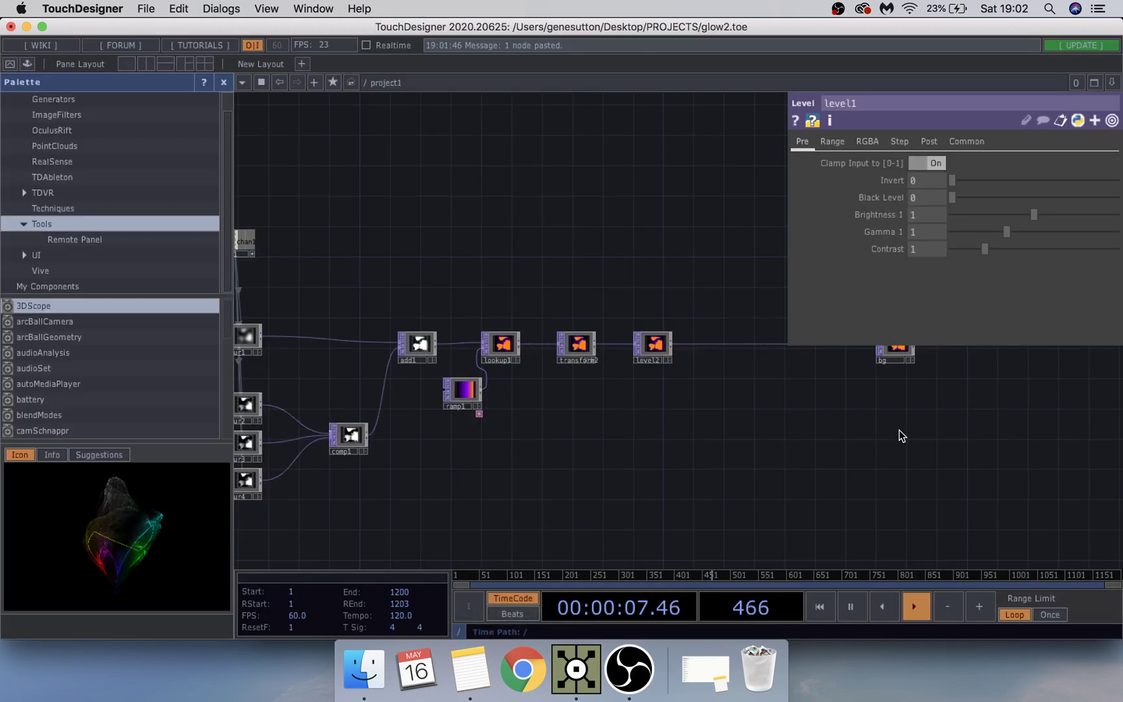
Step: Paste the copied grainFX Base component into the network and place it below the wire between level2 and bg
drag(902, 435, 695, 455)
scroll(679, 349, up, 2)
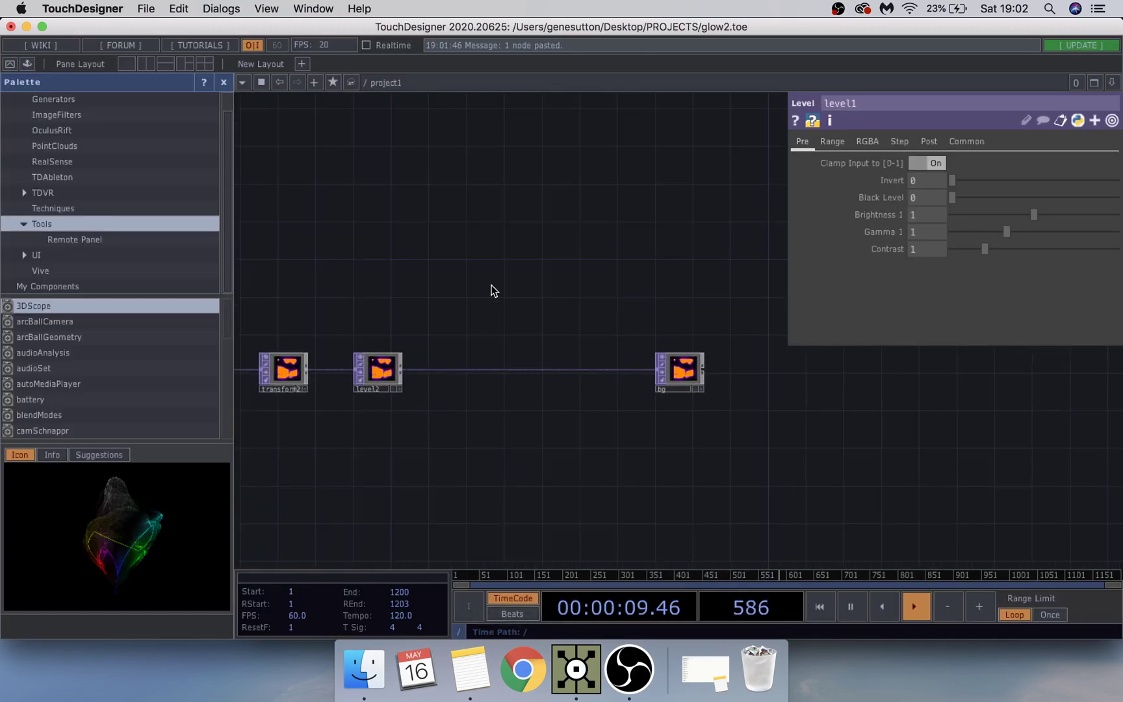
key(ctrl+v)
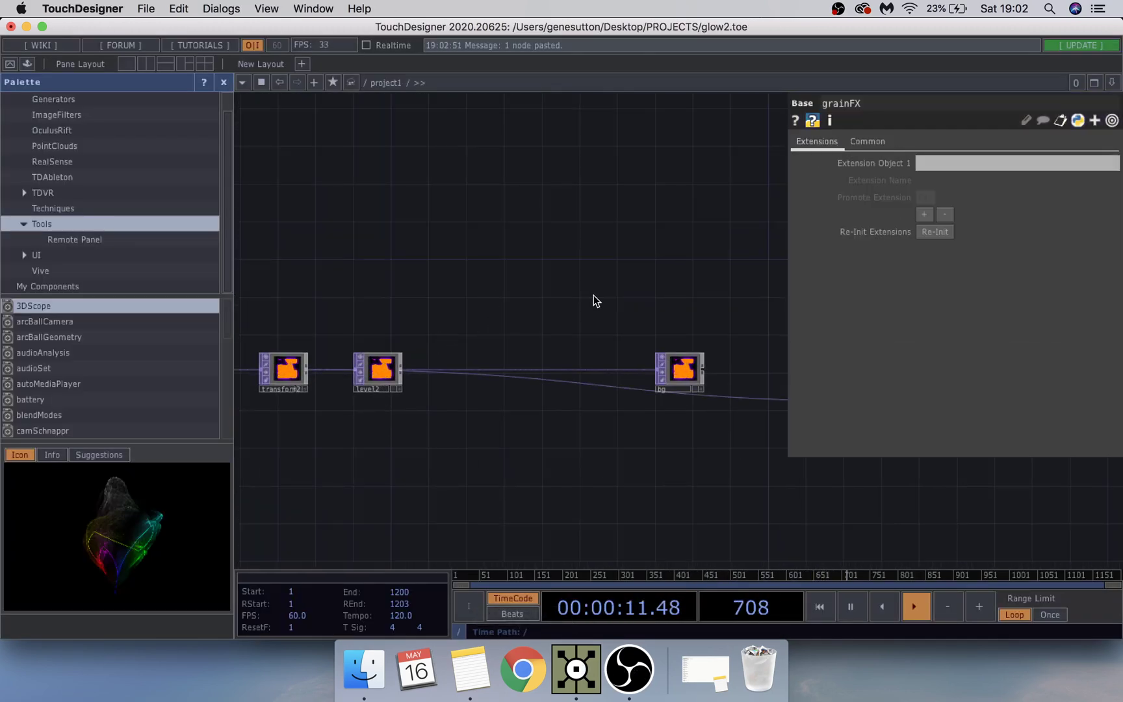
drag(631, 478, 449, 468)
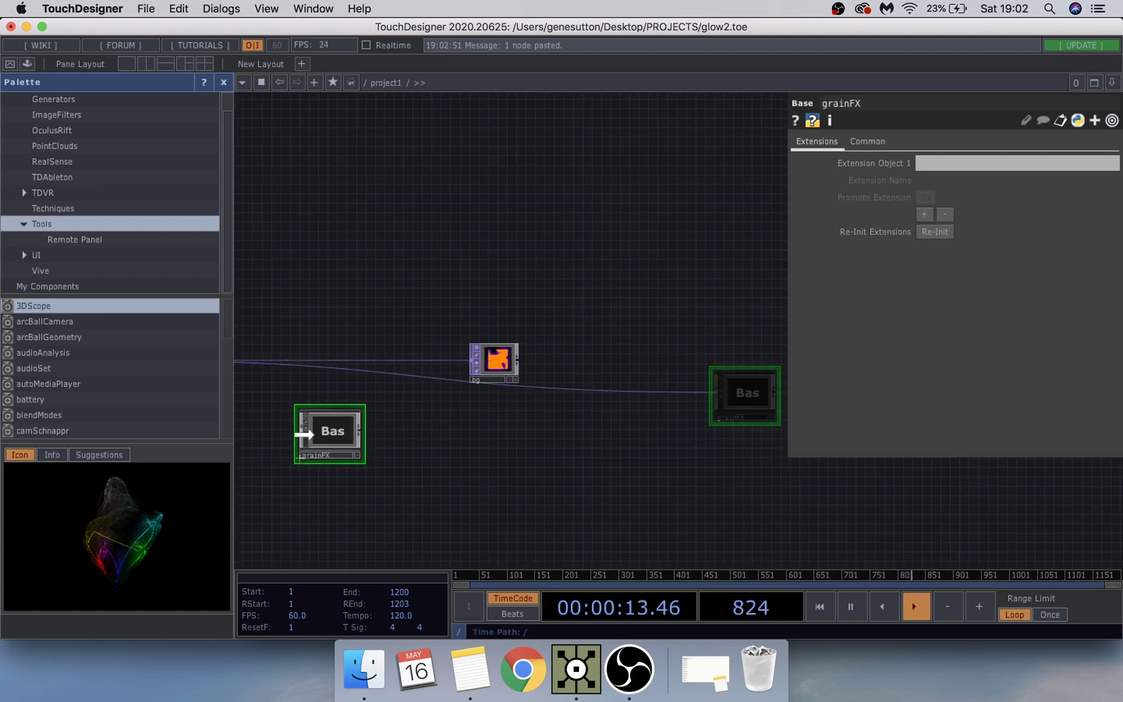
drag(280, 433, 241, 432)
drag(394, 396, 575, 379)
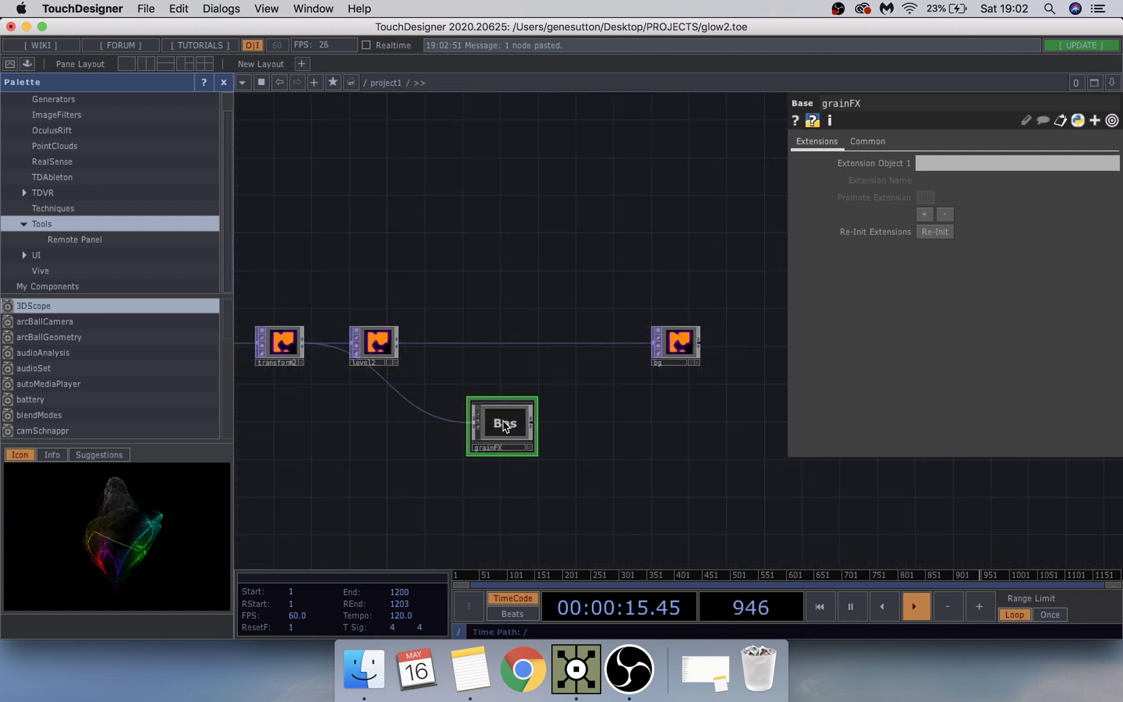
Step: Disconnect grainFX from transform2 and wire it between level2 and bg
right_click(417, 412)
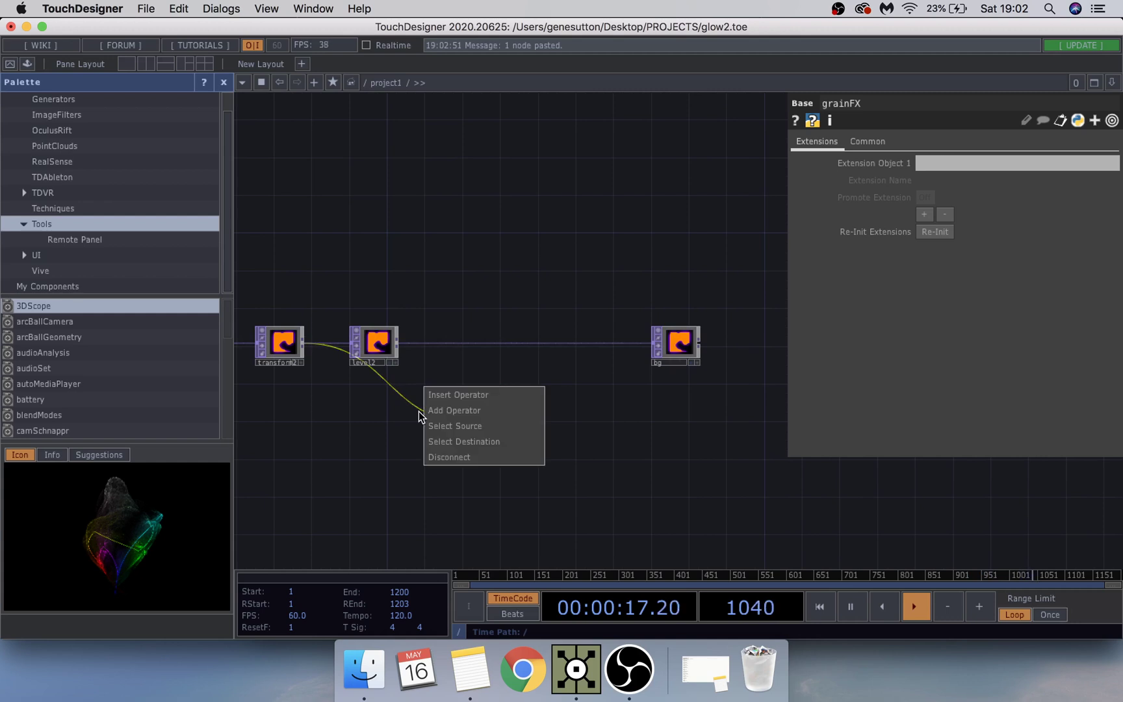
click(449, 451)
drag(509, 412, 438, 343)
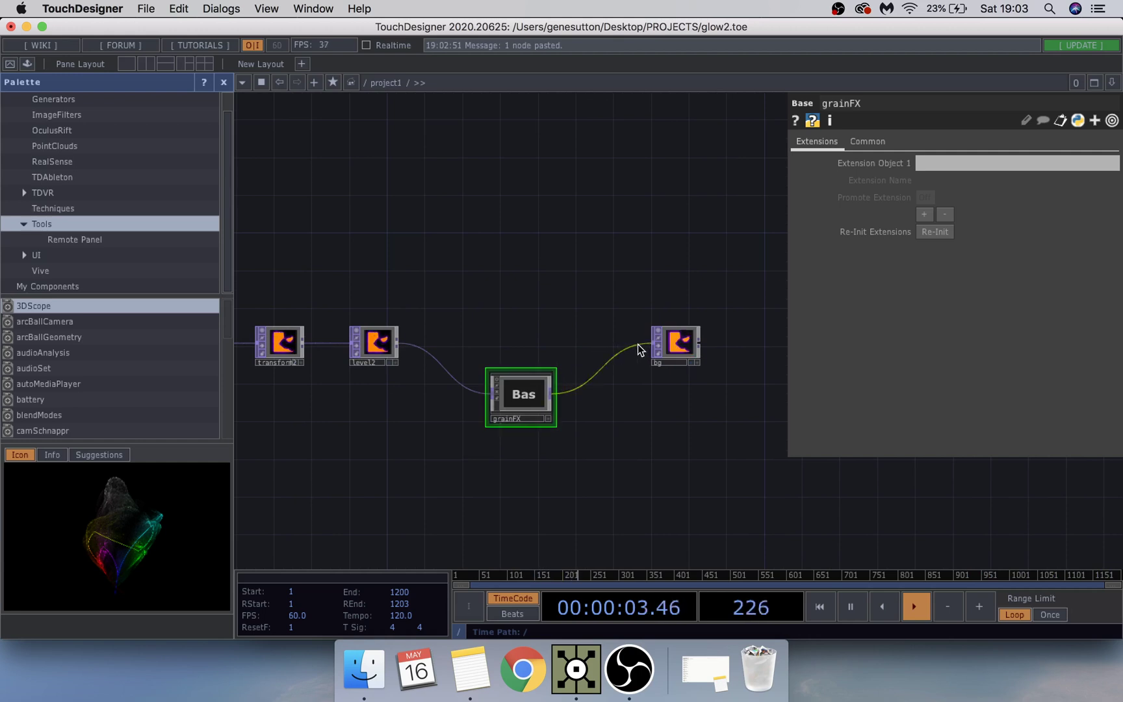
scroll(695, 360, up, 4)
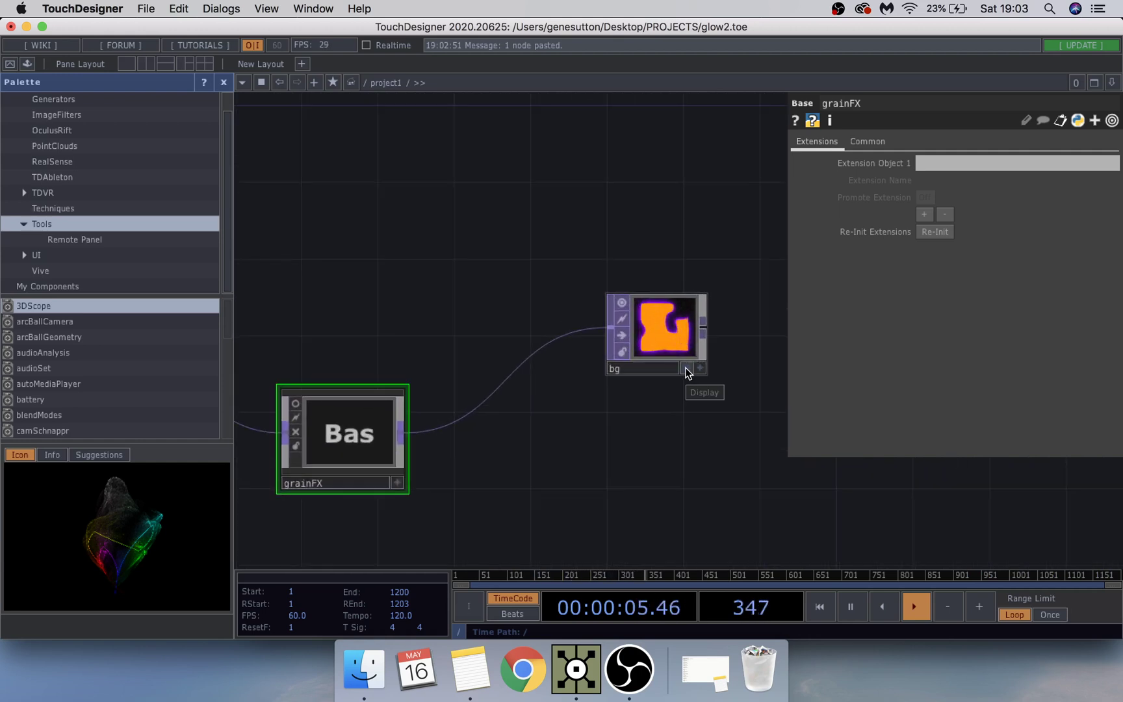
Step: Turn on the display of bg so its output shows behind the network
click(685, 368)
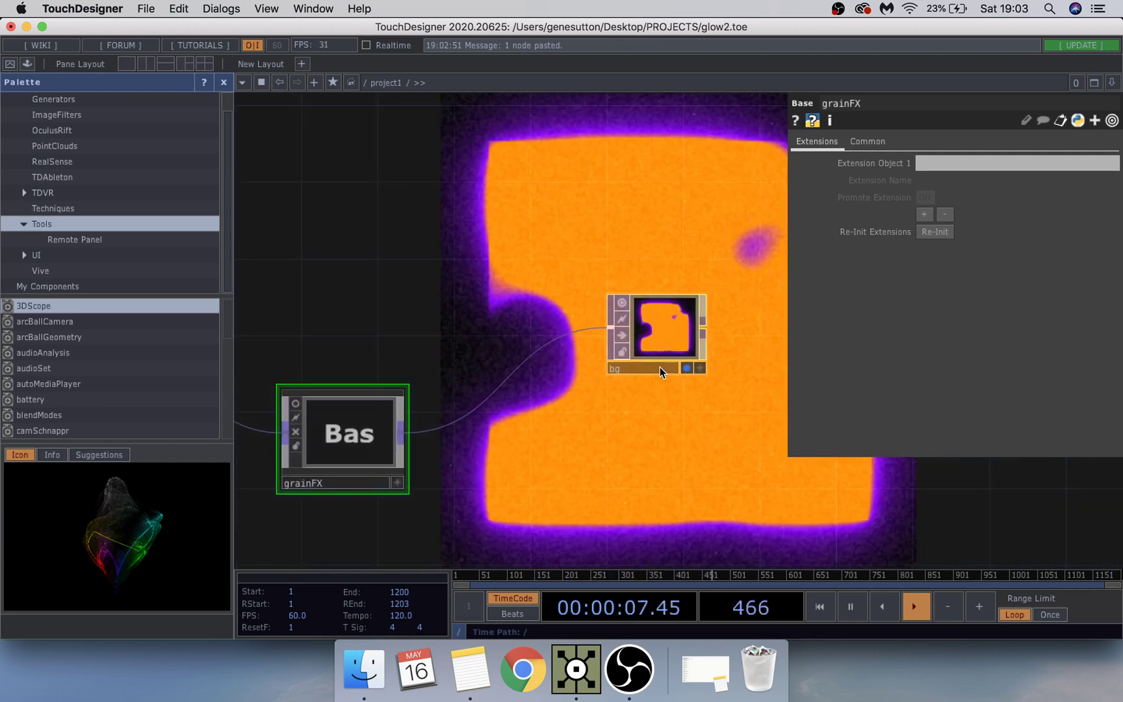
scroll(623, 374, down, 4)
scroll(426, 416, down, 10)
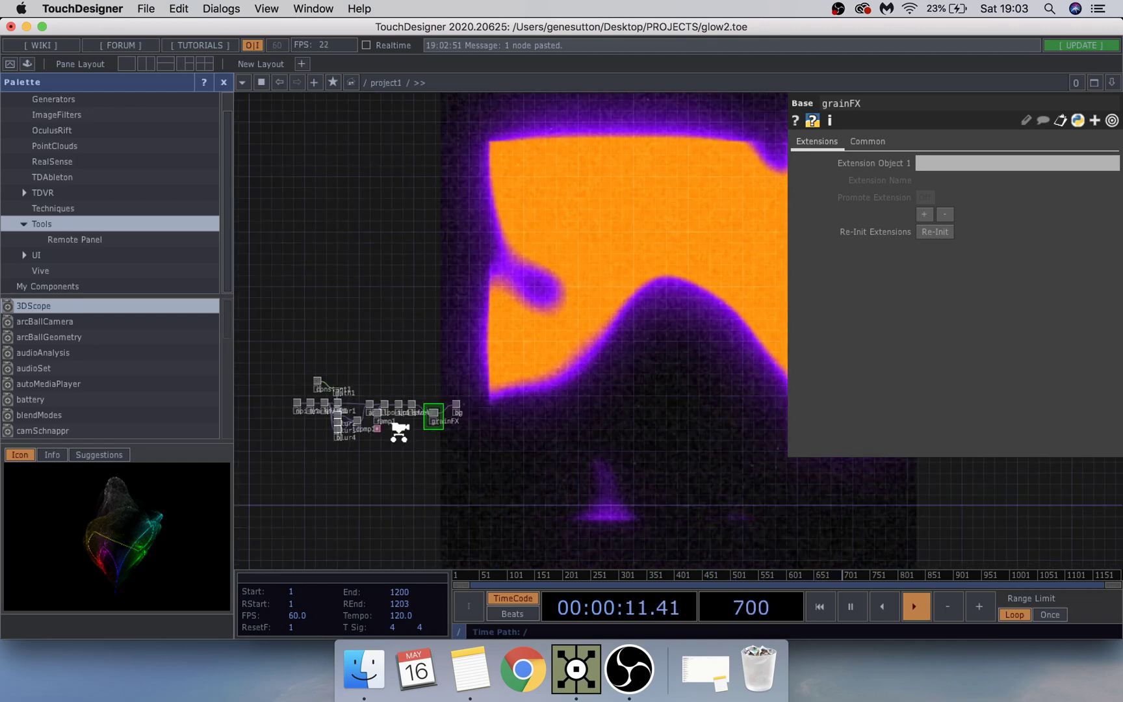
Step: Set noise1's resolution to 1280 by 1280
scroll(398, 423, up, 9)
drag(260, 427, 667, 401)
scroll(568, 426, up, 6)
click(395, 231)
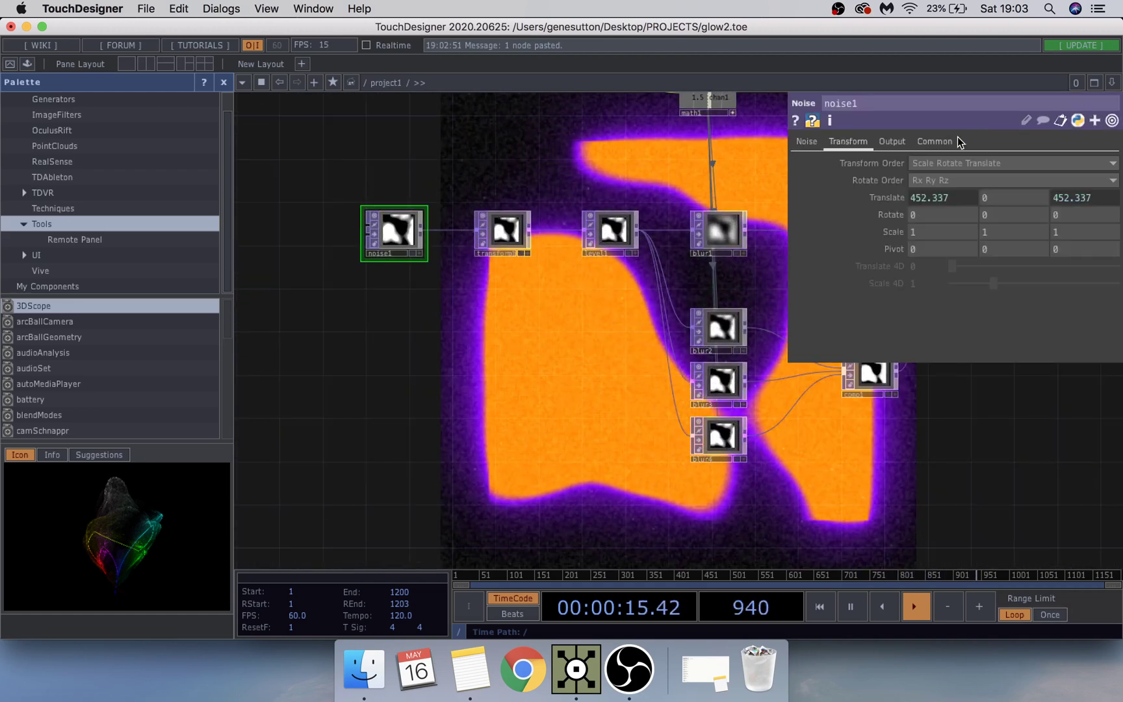
click(957, 138)
text(1280)
key(Tab)
text(1280)
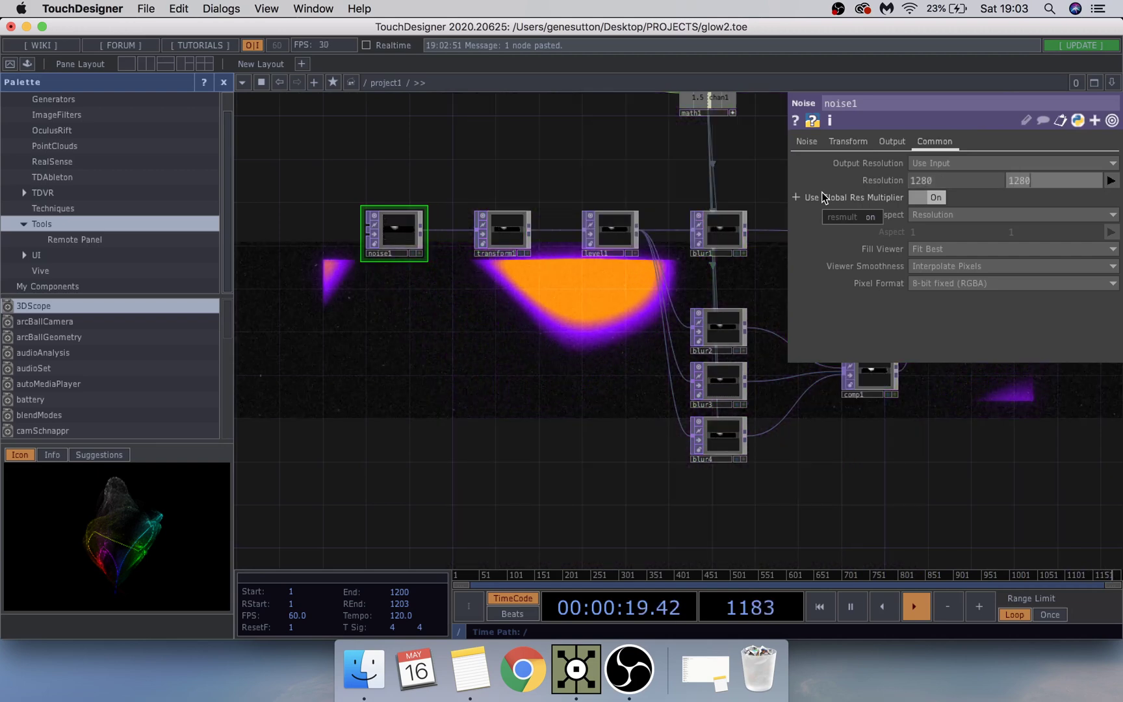
key(Return)
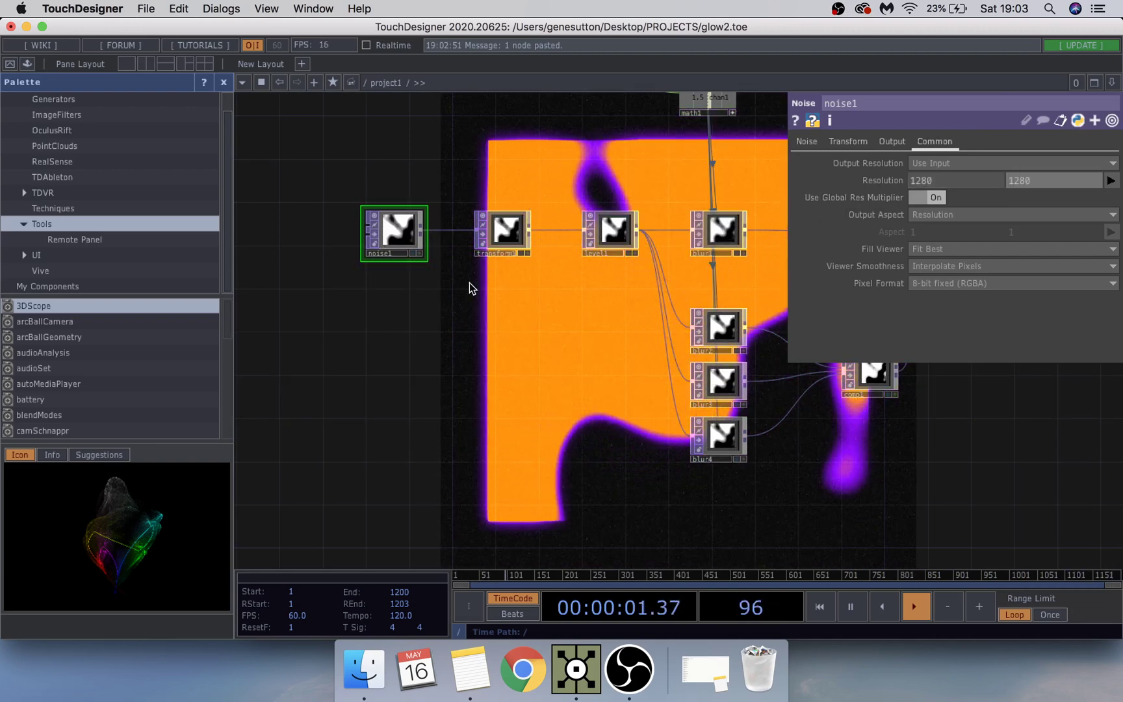
Step: Move the grainFX component slightly lower in the network, keeping it between level2 and bg
drag(520, 394, 391, 325)
drag(731, 394, 372, 409)
scroll(755, 429, right, 5)
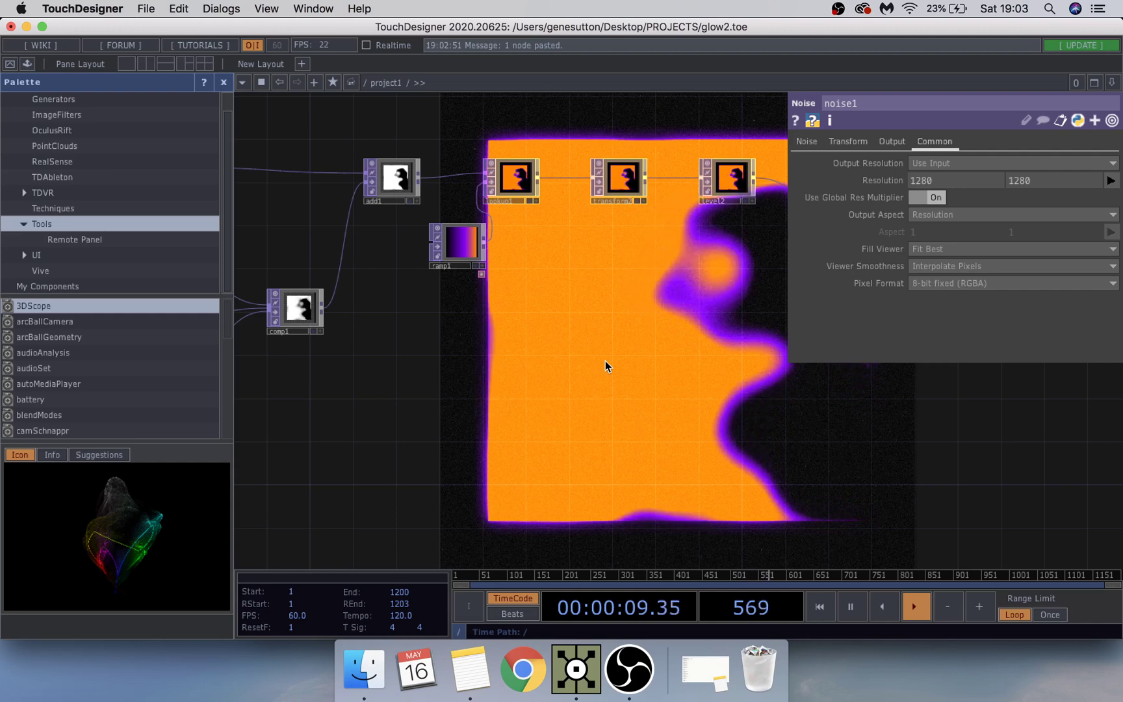
scroll(634, 330, right, 3)
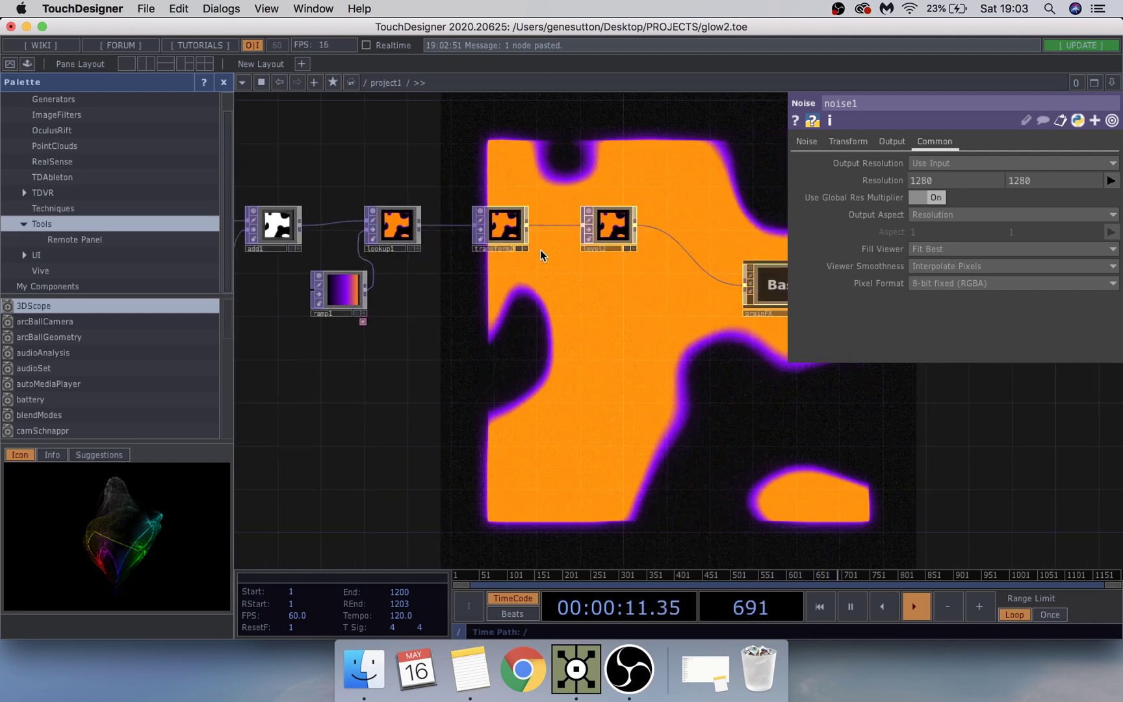
scroll(501, 439, right, 4)
scroll(501, 439, right, 4)
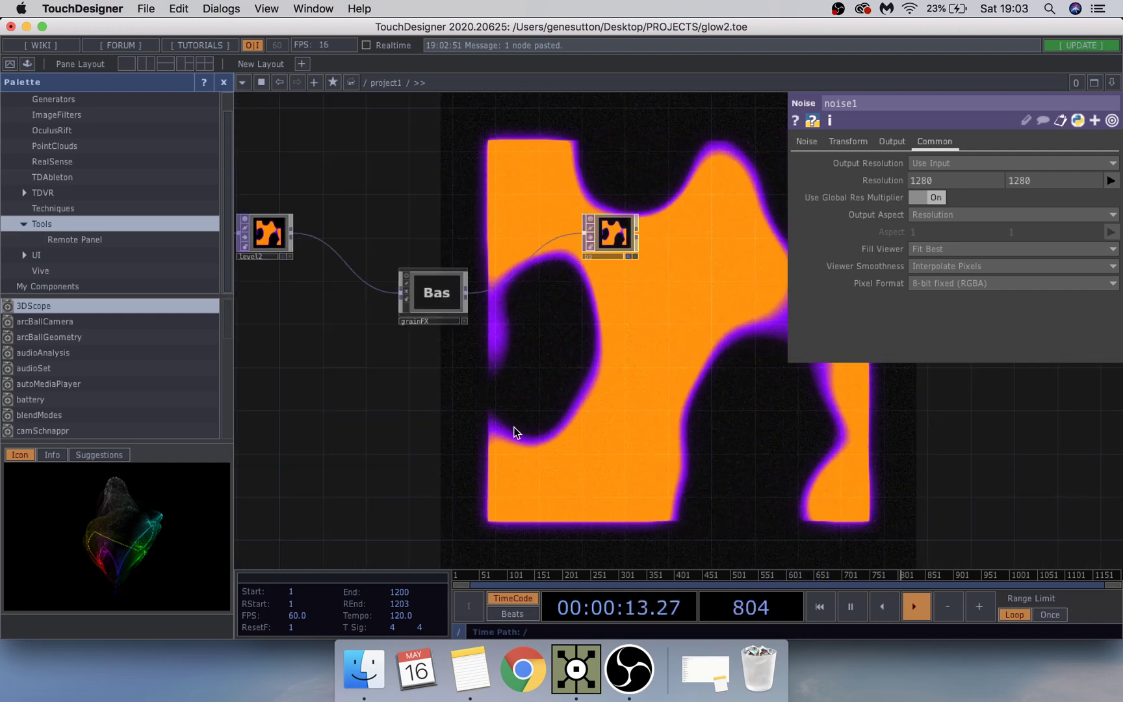
scroll(737, 419, left, 3)
scroll(737, 418, up, 1)
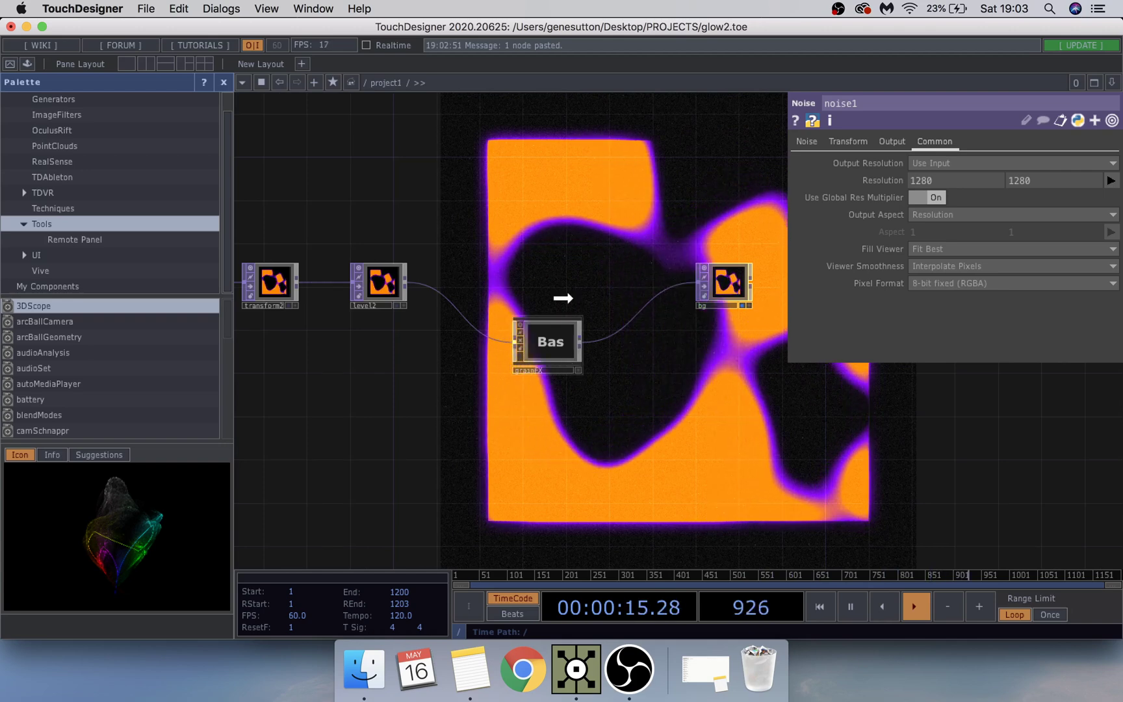
drag(560, 338, 575, 375)
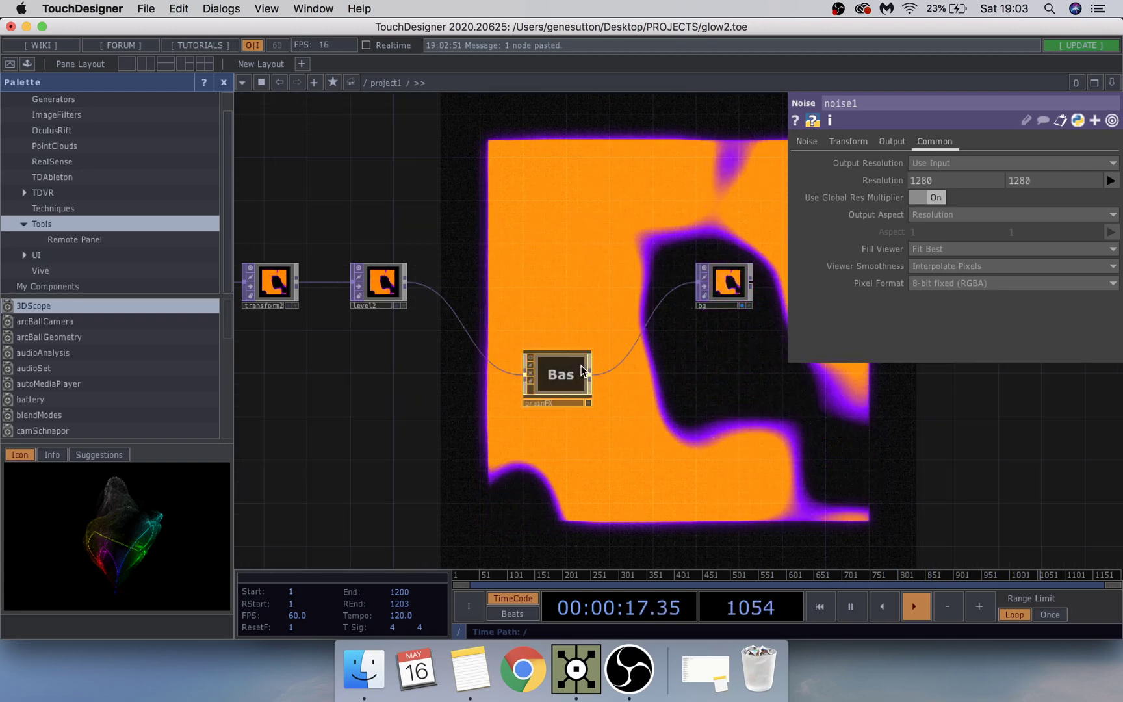
click(325, 127)
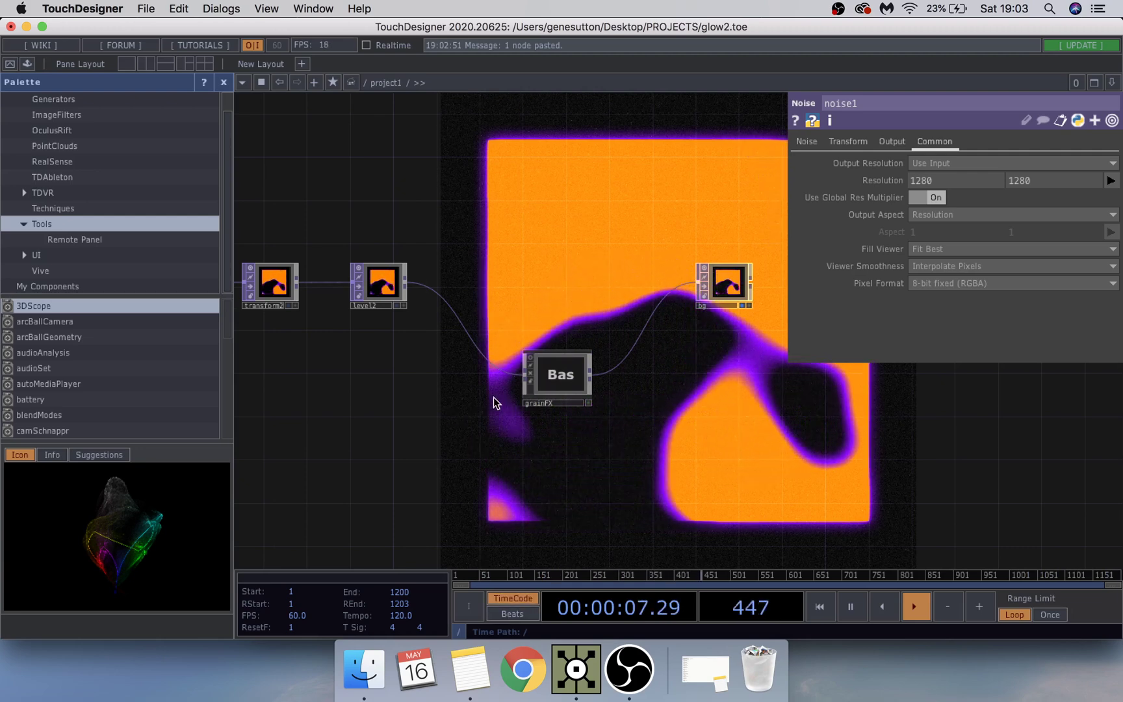
drag(501, 210, 442, 244)
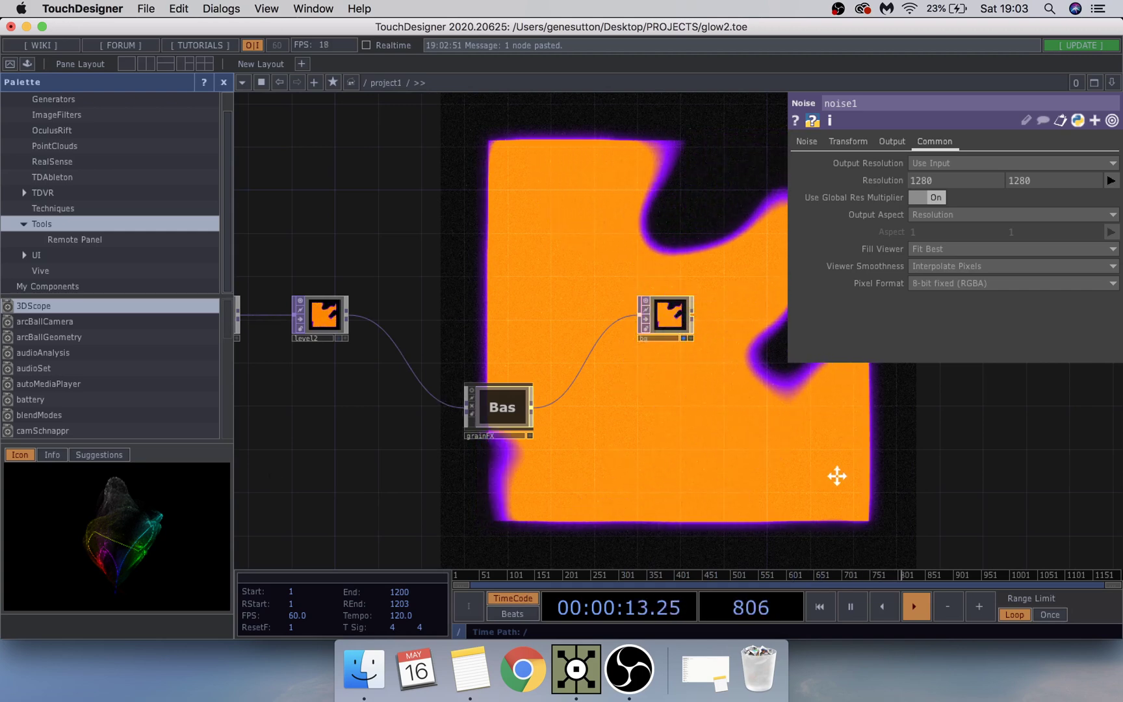
scroll(835, 476, left, 6)
scroll(859, 471, right, 2)
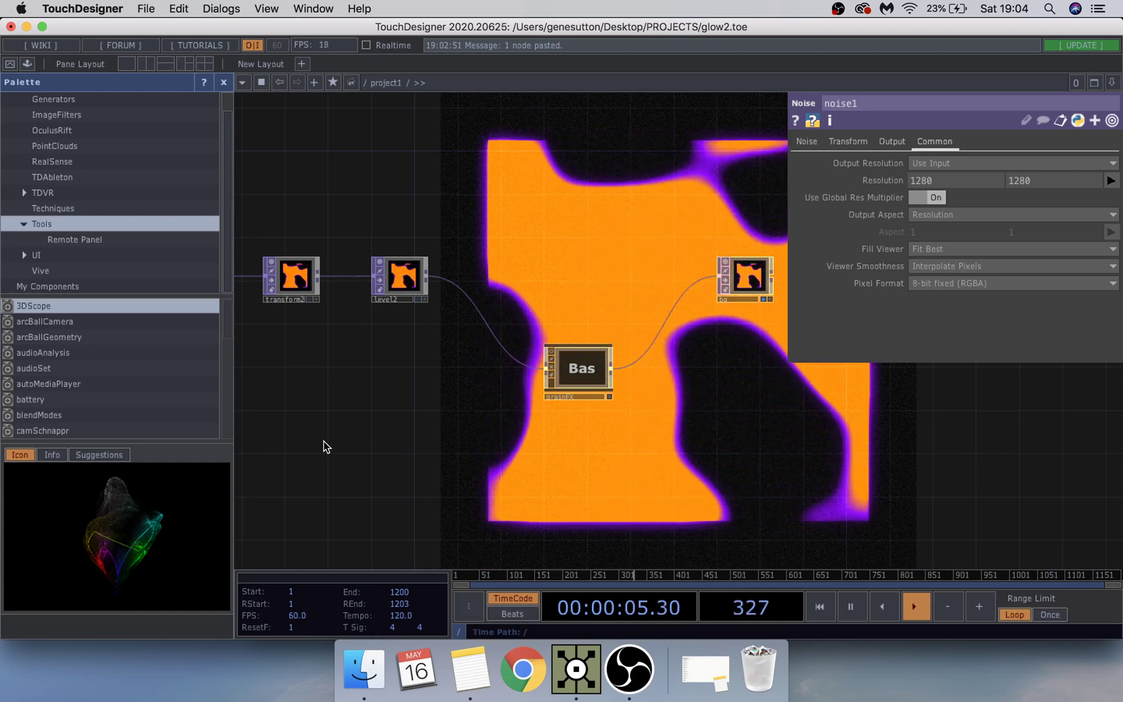
Step: Switch to OBS to bring up its recording controls
click(628, 669)
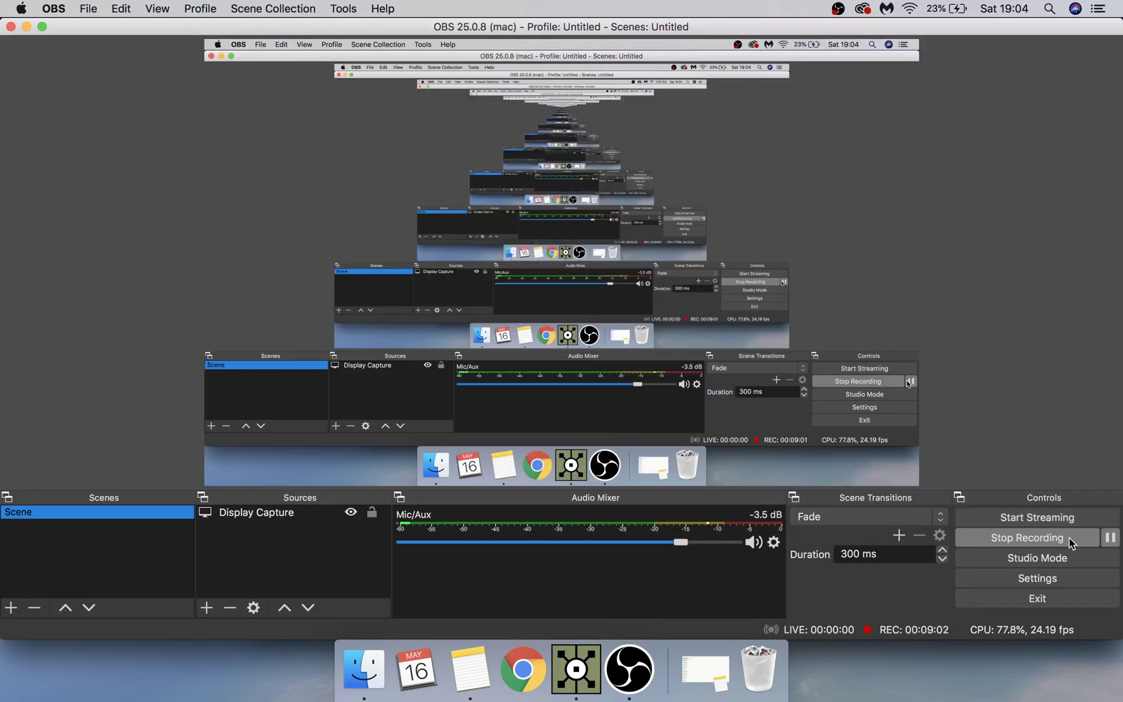